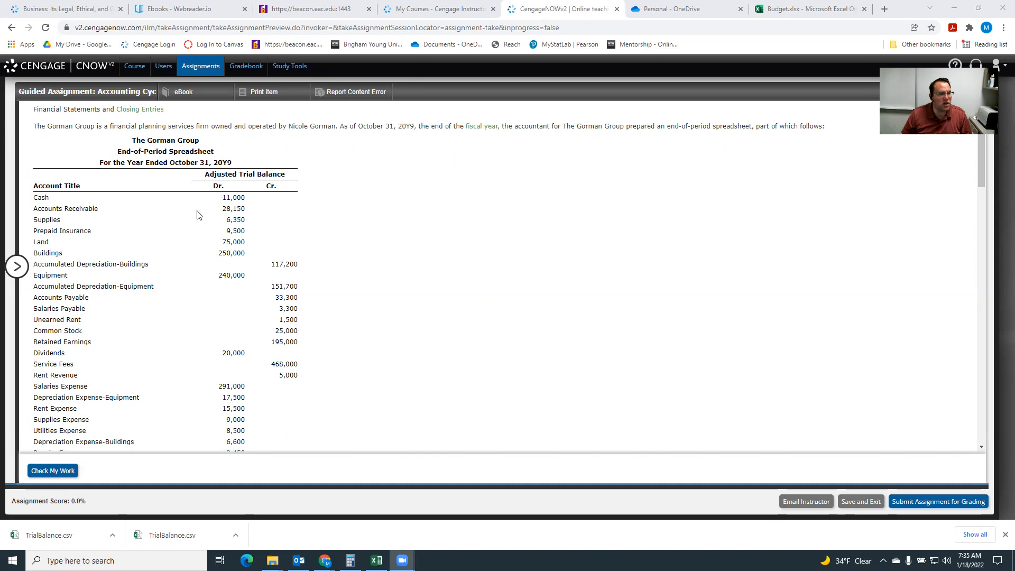
Review the whole Gorman Group assignment, from the trial balance through the blank financial statements, closing entries and final question.
scroll(196, 214, down, 2)
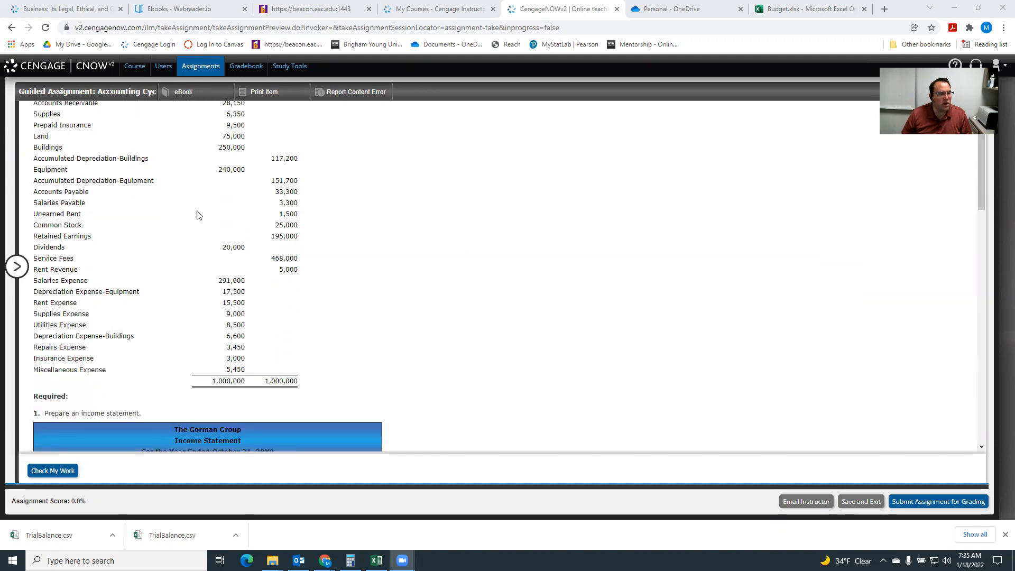
scroll(197, 215, down, 6)
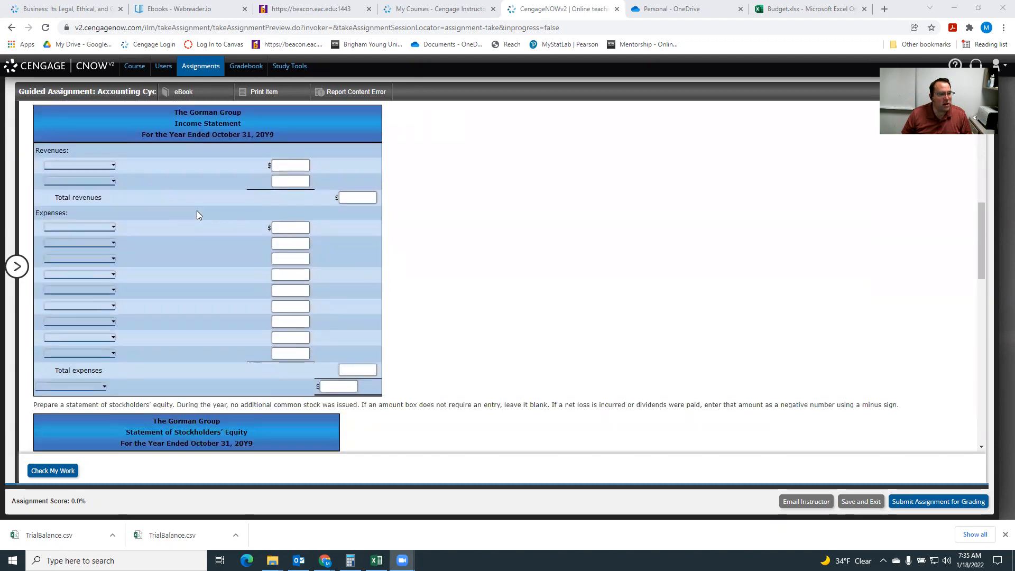
scroll(197, 214, down, 4)
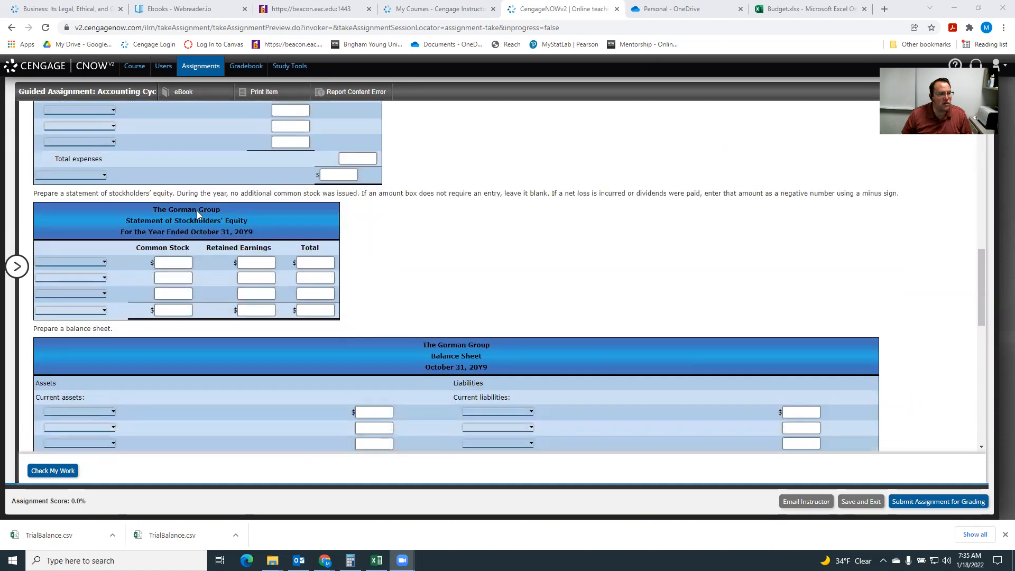
scroll(198, 210, down, 3)
scroll(197, 211, down, 6)
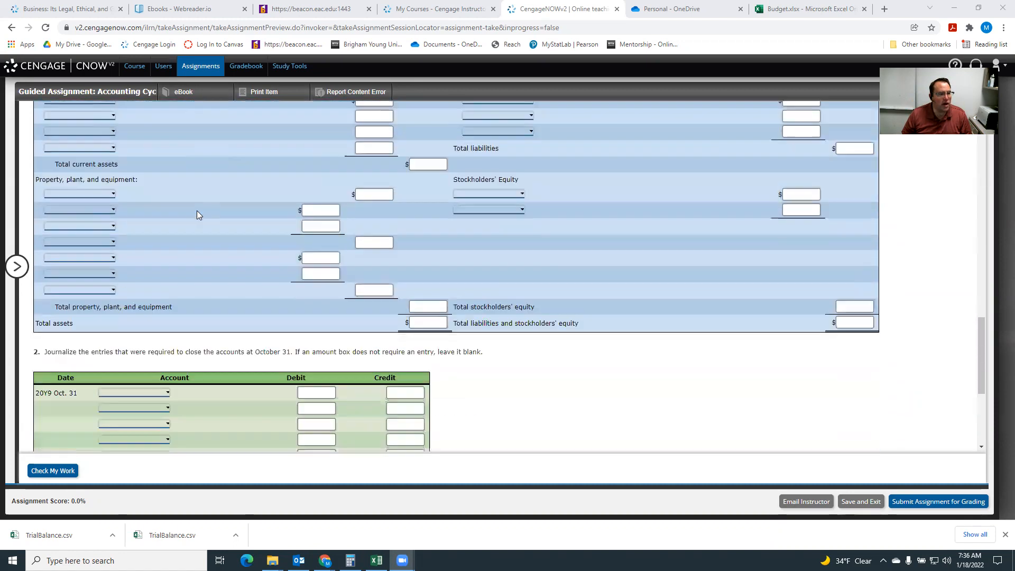
scroll(197, 211, down, 2)
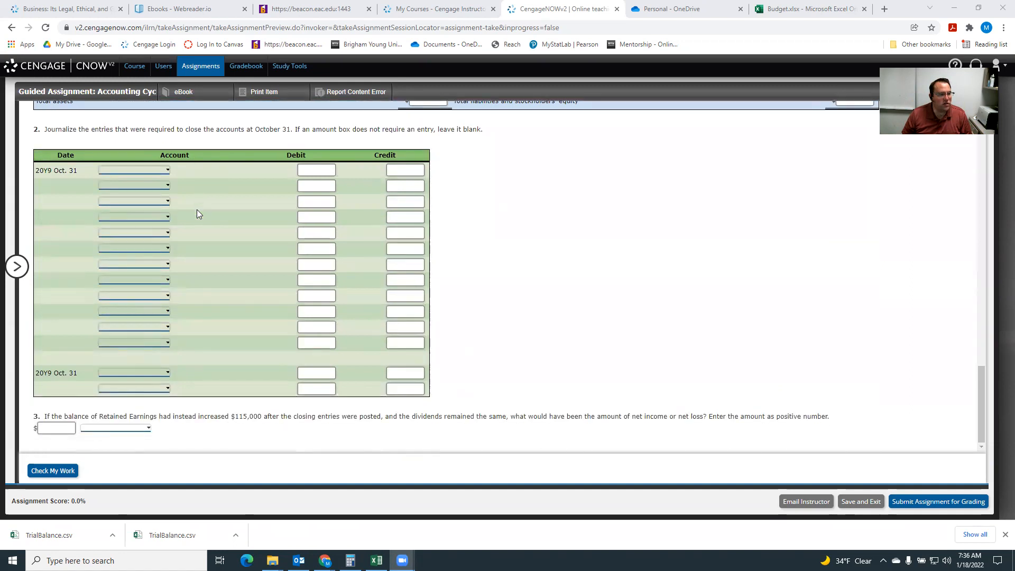
scroll(226, 209, up, 20)
scroll(227, 212, up, 3)
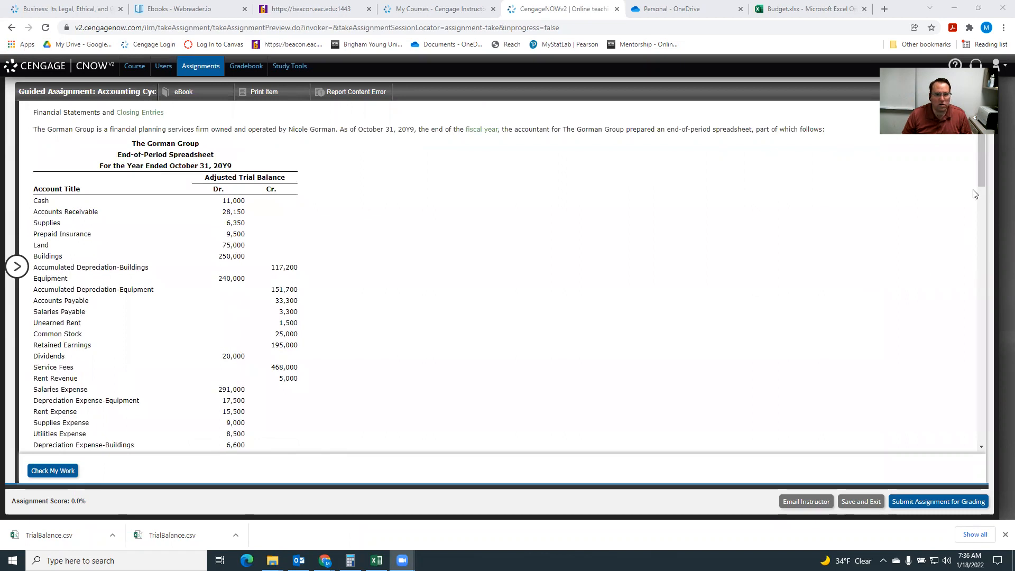
Open Snipping Tool and capture the full adjusted trial balance, from its date heading down to the totals row.
drag(979, 178, 979, 193)
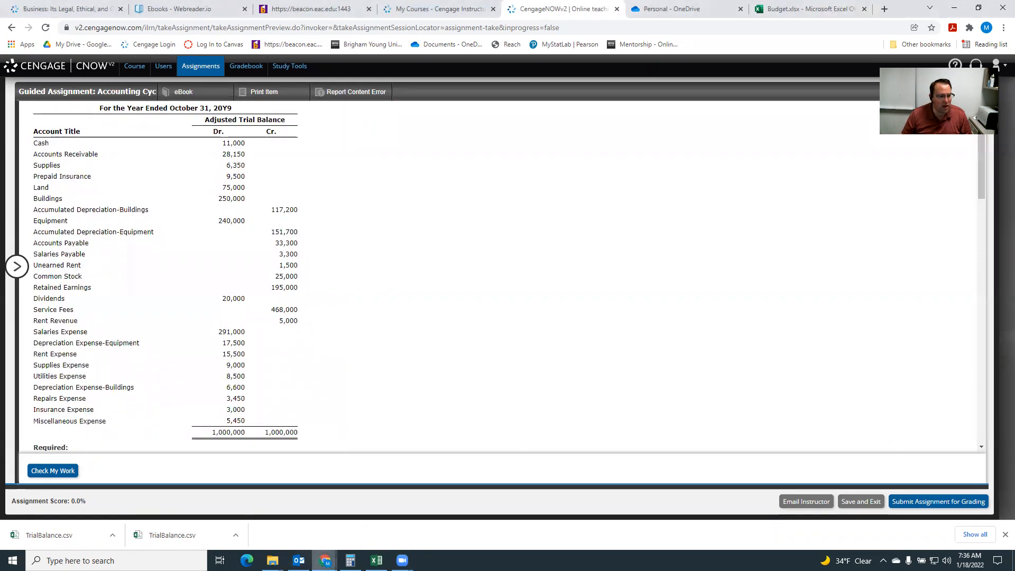
click(116, 560)
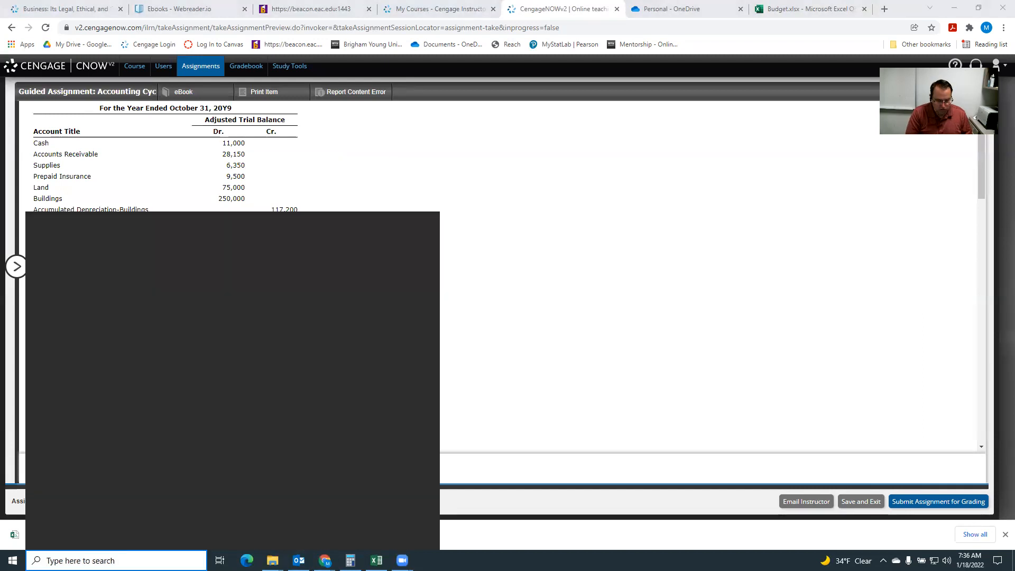
text(snipp)
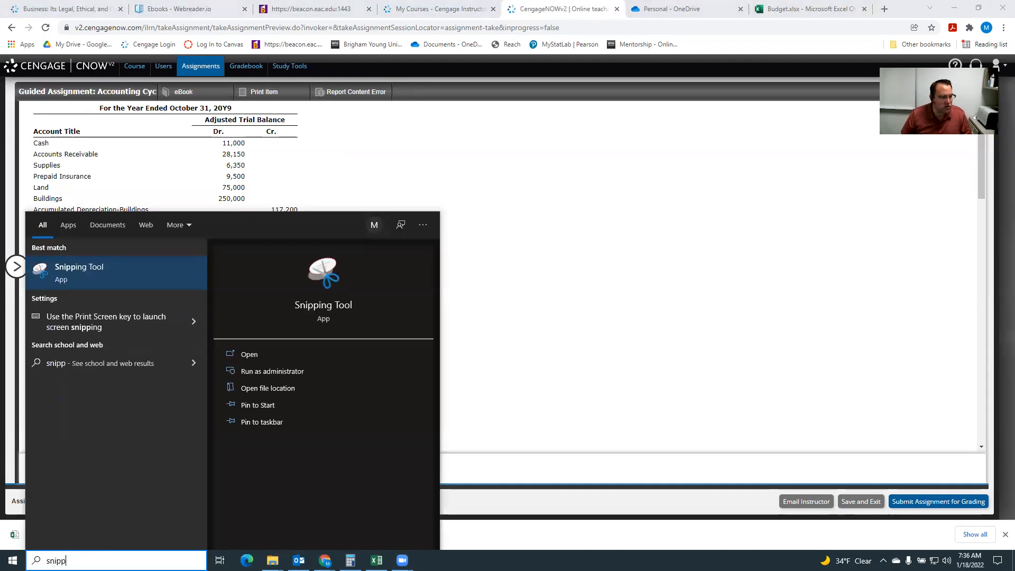
click(63, 272)
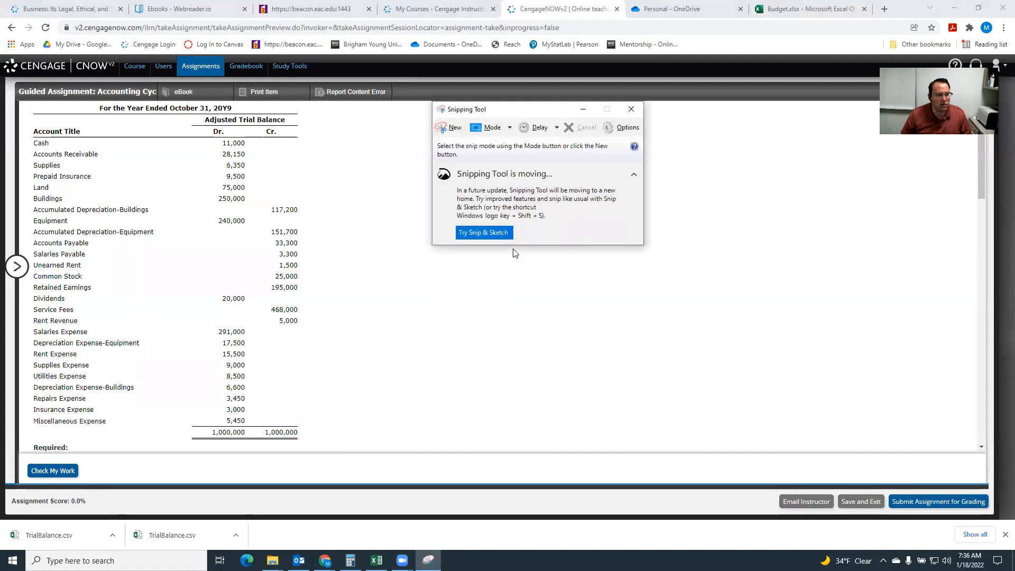
click(452, 128)
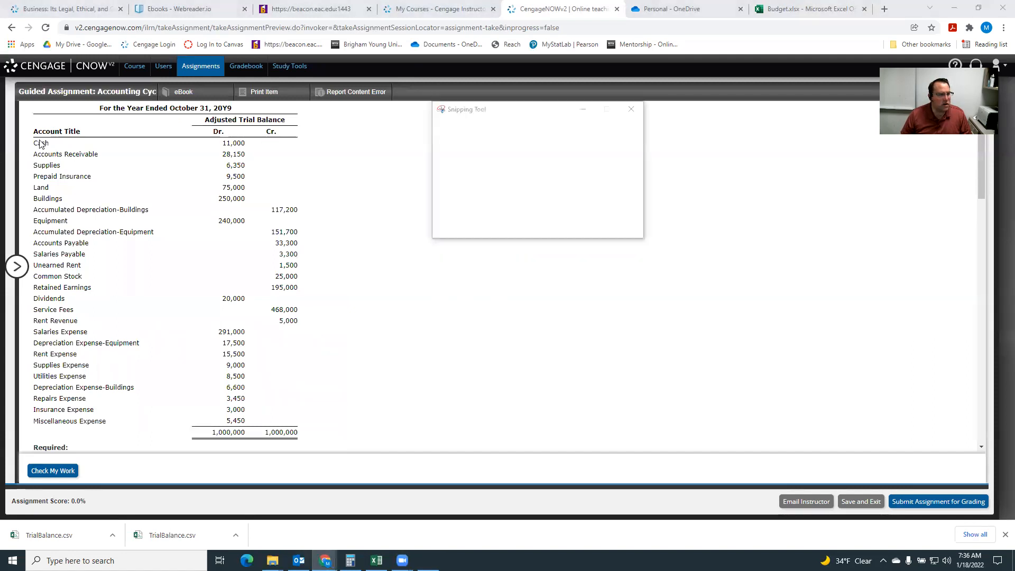
drag(28, 101, 316, 447)
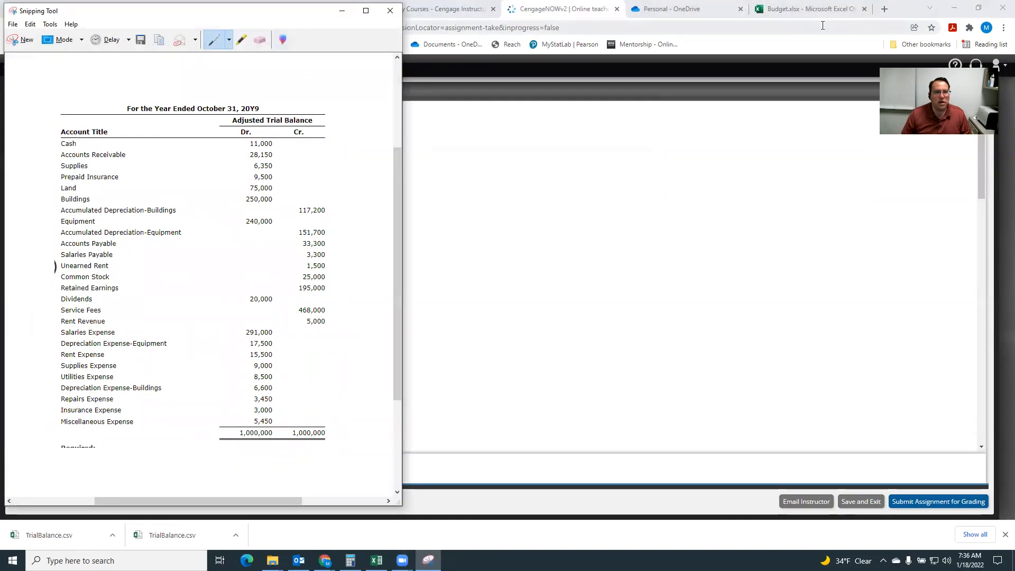
Arrange the assignment browser window and the trial balance snip side by side on the screen.
click(889, 21)
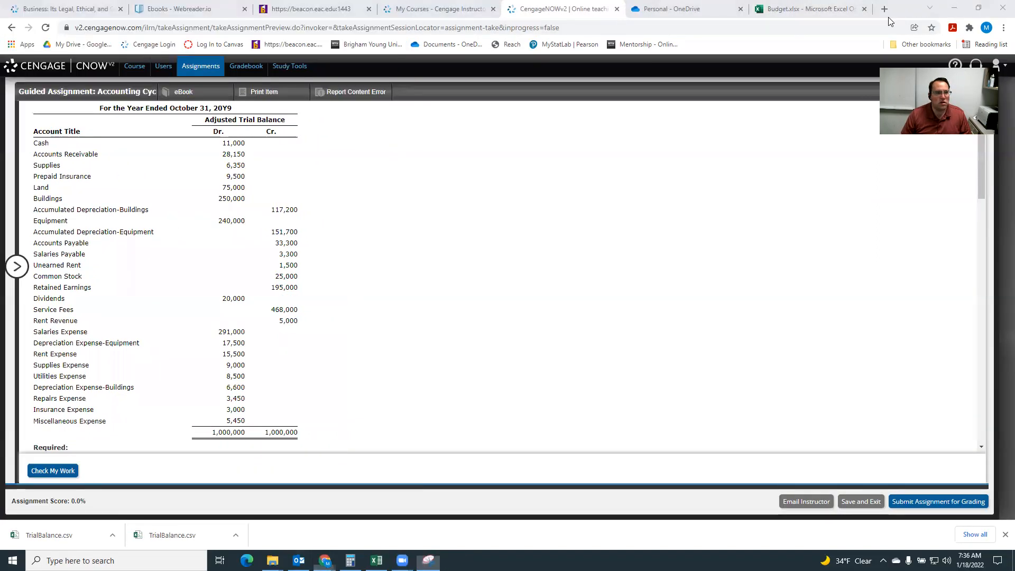
drag(889, 21, 1, 24)
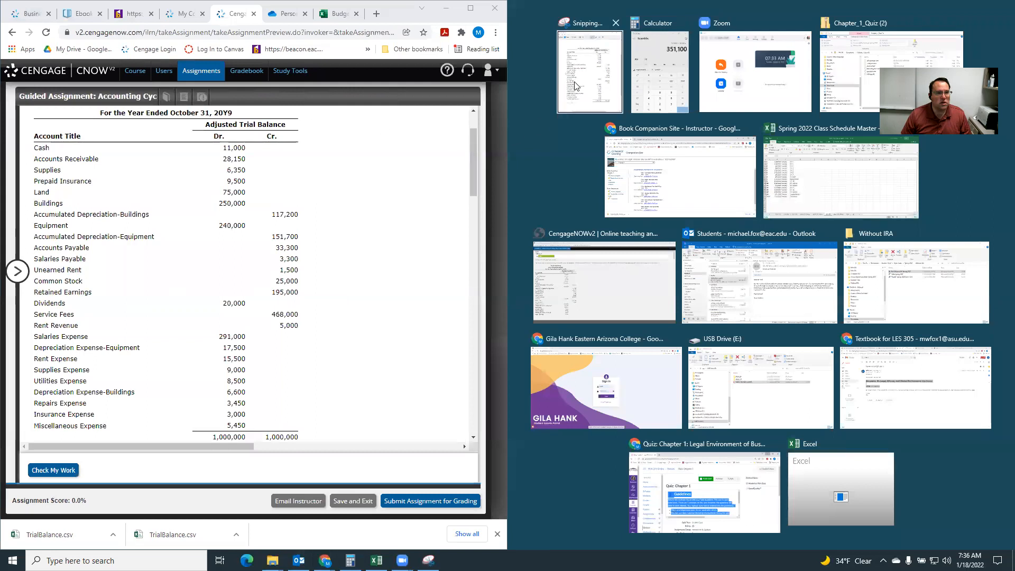
click(576, 87)
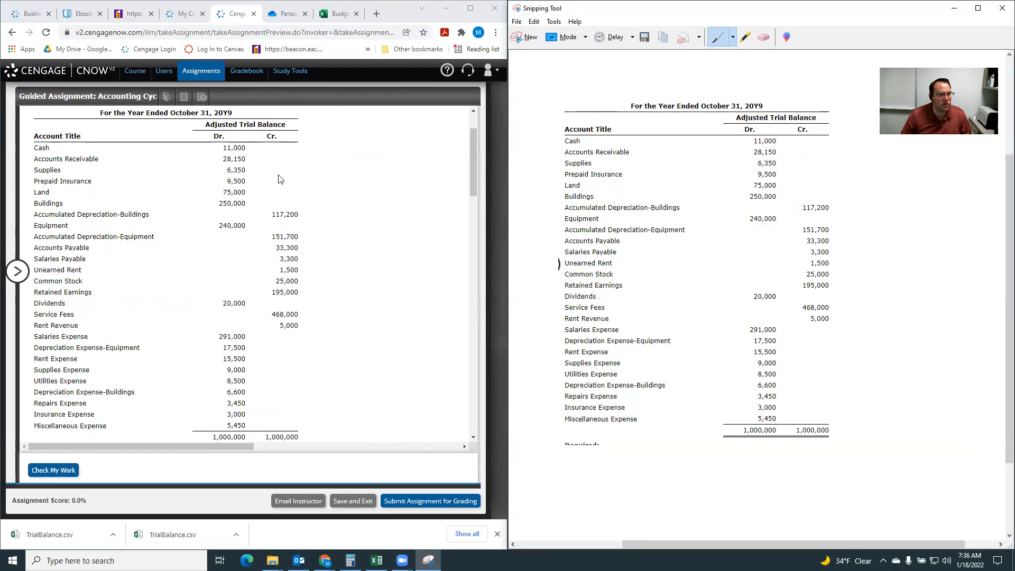
Select Service fees and Rent revenue as the two revenue accounts in the income statement.
scroll(318, 217, down, 7)
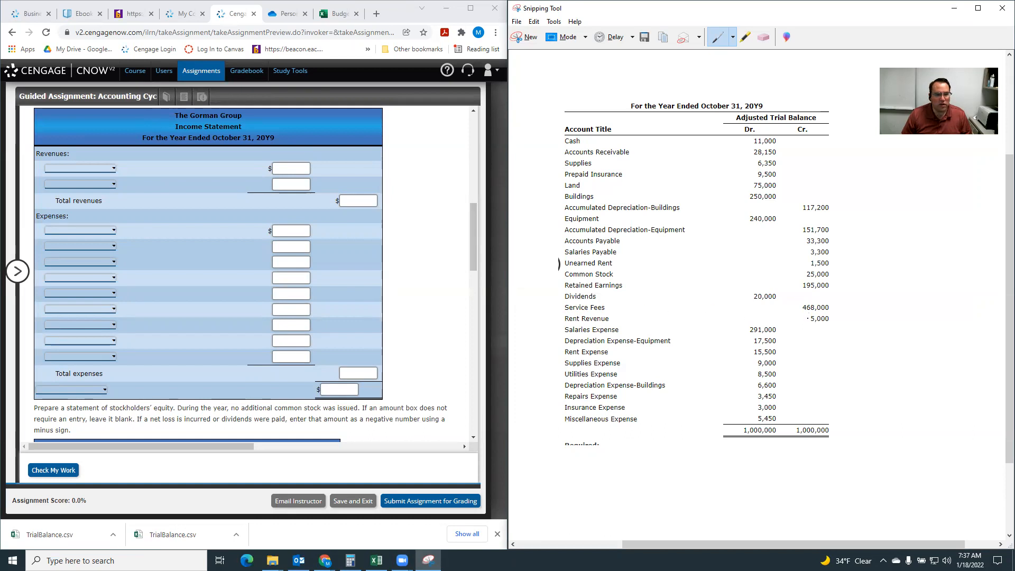
click(79, 168)
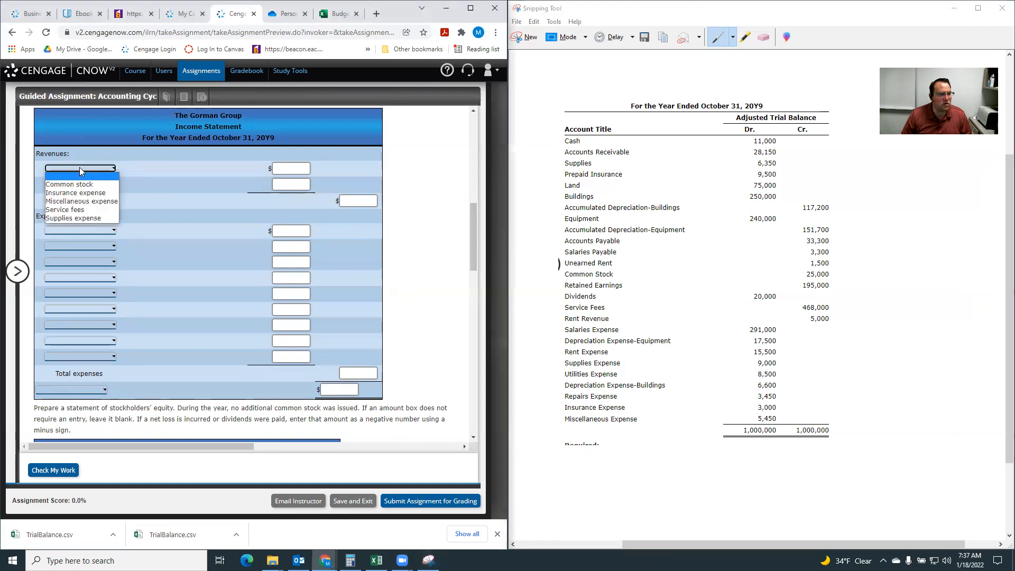
click(87, 207)
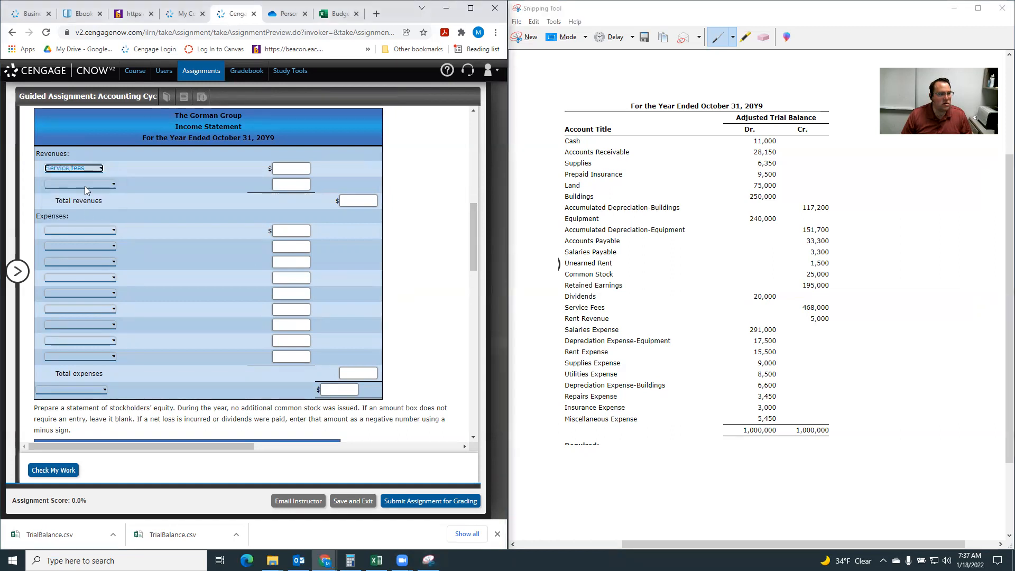
click(86, 185)
click(86, 209)
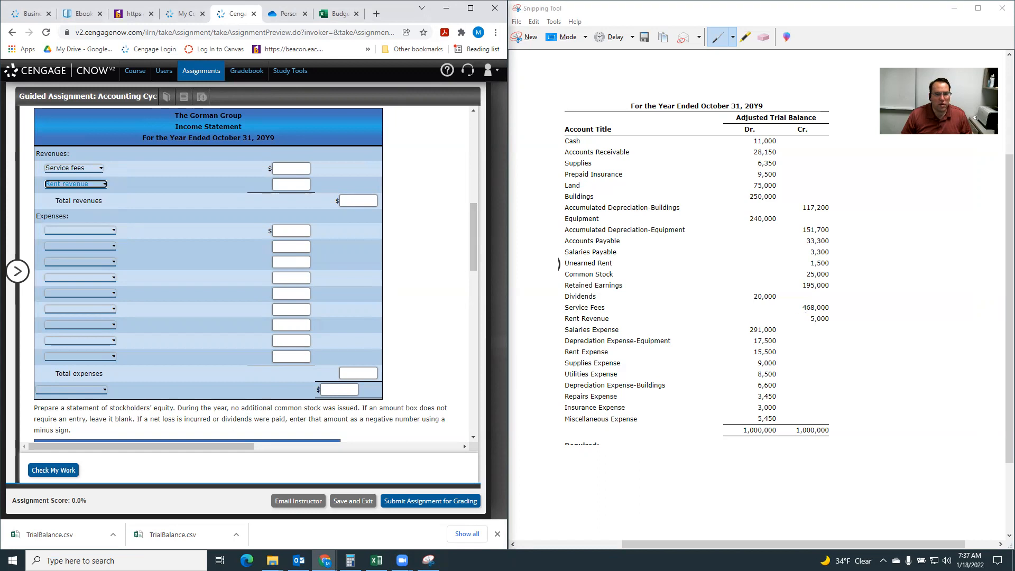
Enter 468,000 for service fees, 5,000 for rent revenue and 473,000 for total revenues.
click(279, 167)
text(468000)
click(296, 183)
text(5000)
click(354, 200)
text(473000)
click(198, 215)
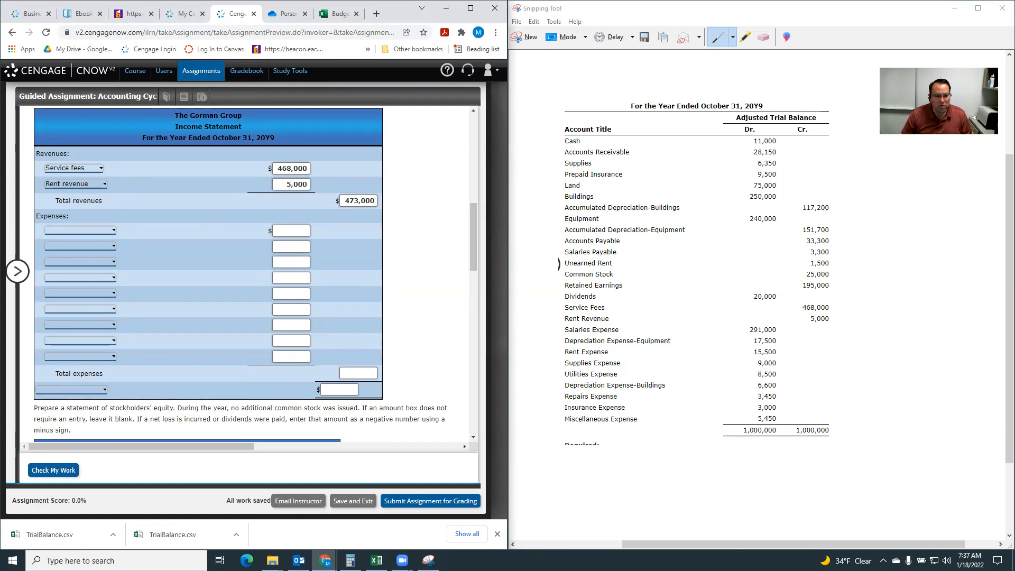
Set the first five expense accounts to Salaries expense, Depreciation expense-equipment, Rent expense, Supplies expense and Utilities expense.
click(65, 230)
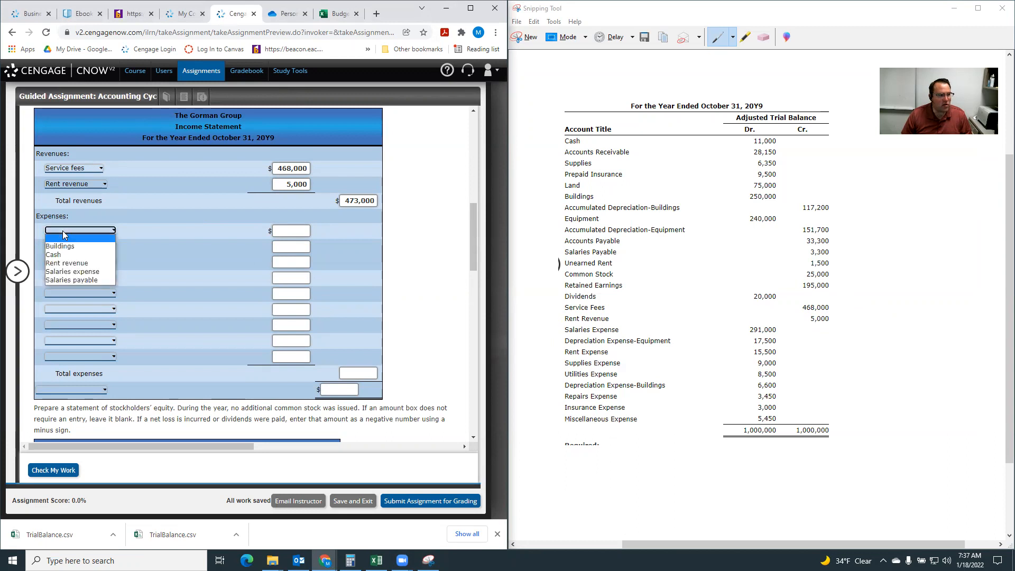
click(66, 271)
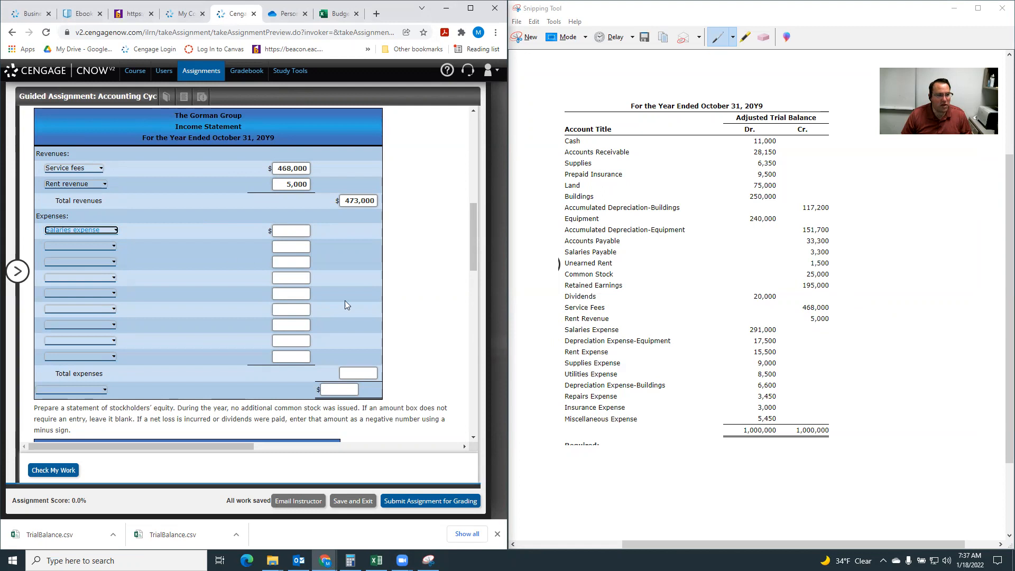
click(87, 246)
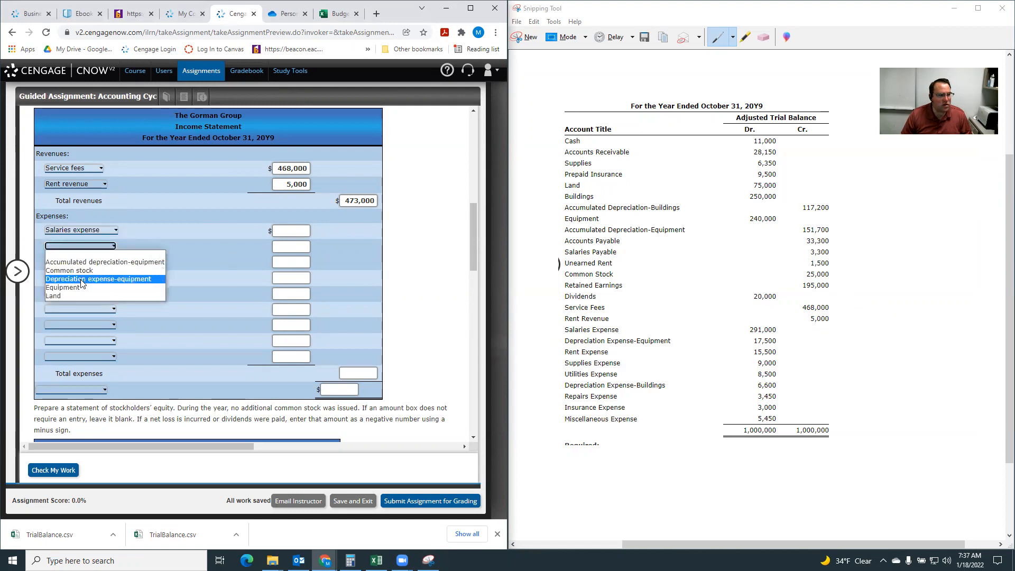
click(84, 279)
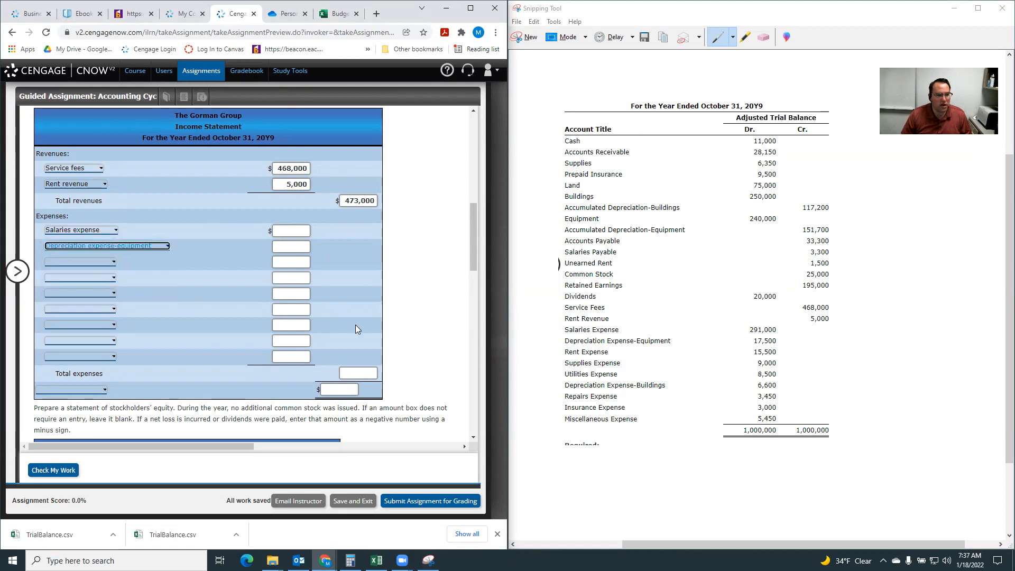
click(67, 262)
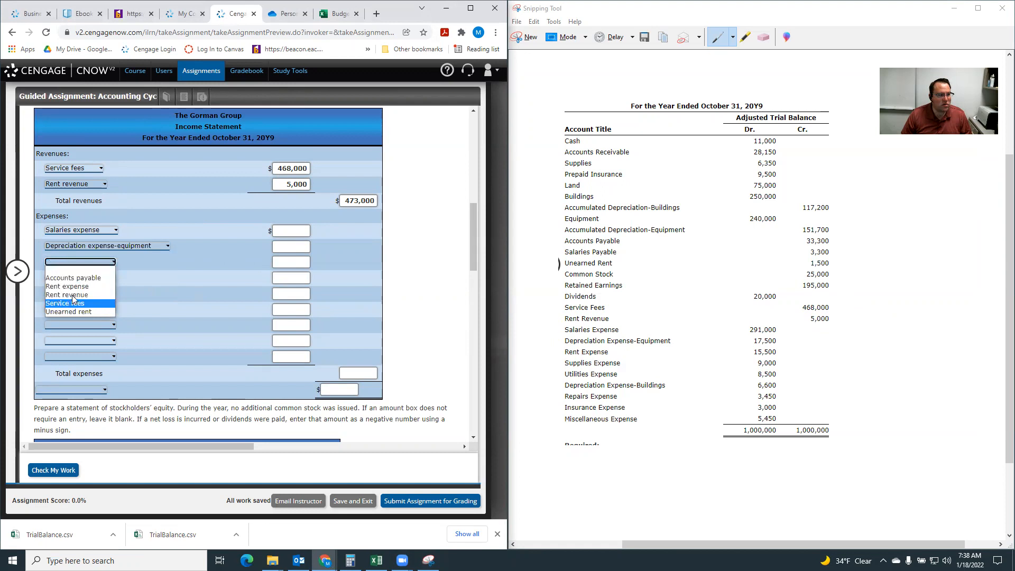
click(76, 287)
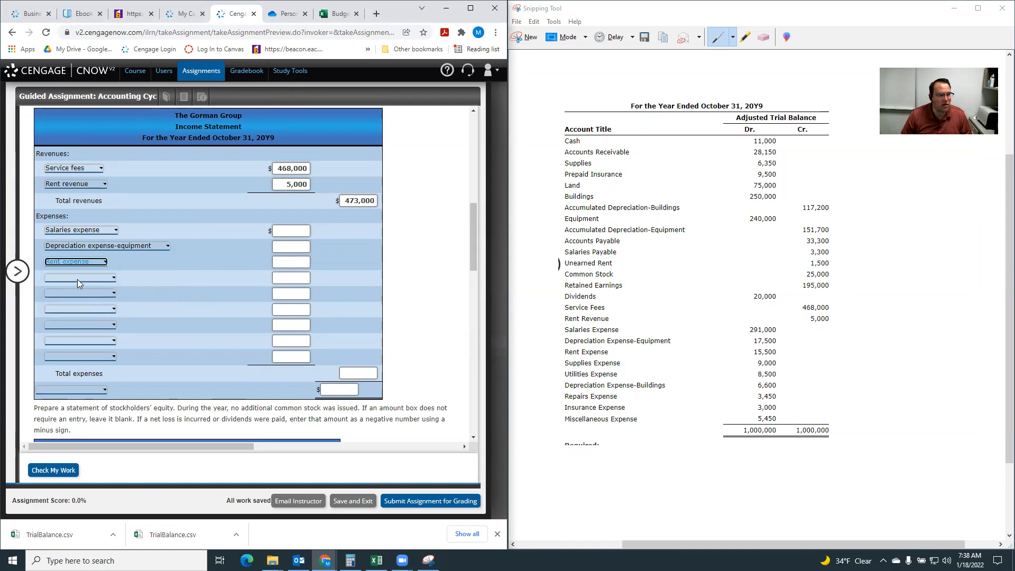
click(77, 278)
click(67, 328)
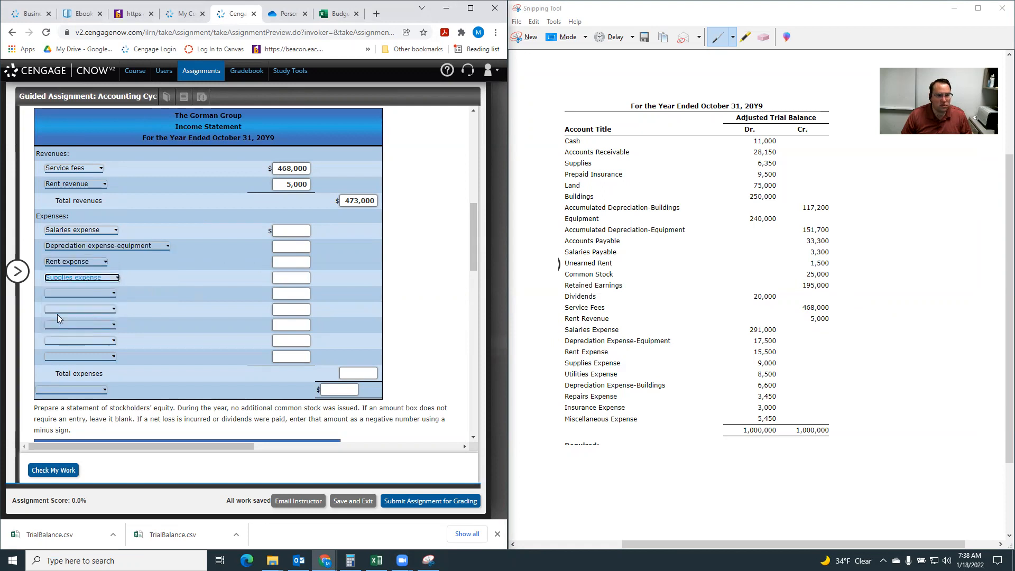
click(61, 294)
click(60, 341)
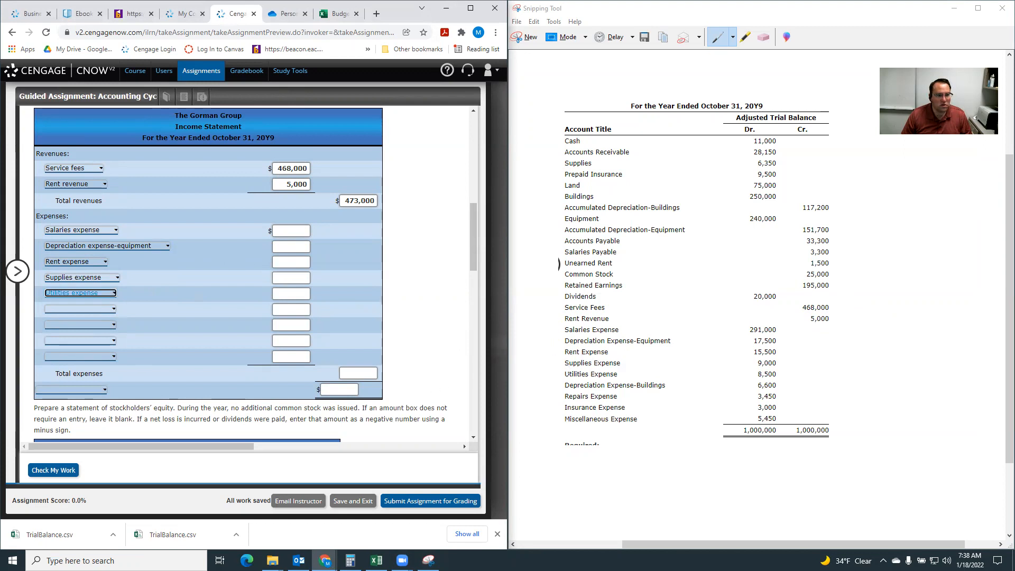
Set the remaining four expense accounts to Depreciation expense-buildings, Repairs expense, Insurance expense and Miscellaneous expense.
click(58, 308)
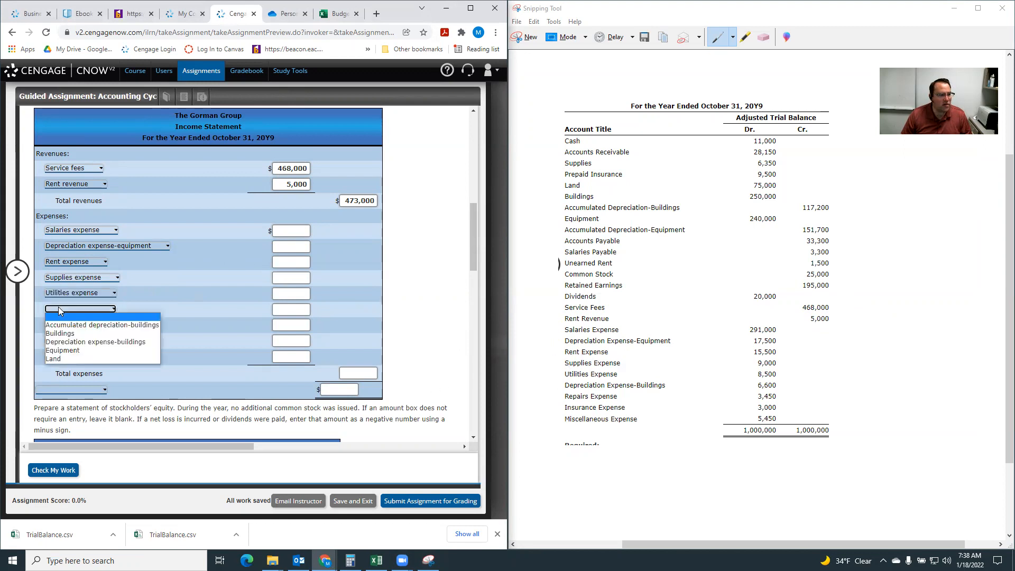
click(74, 340)
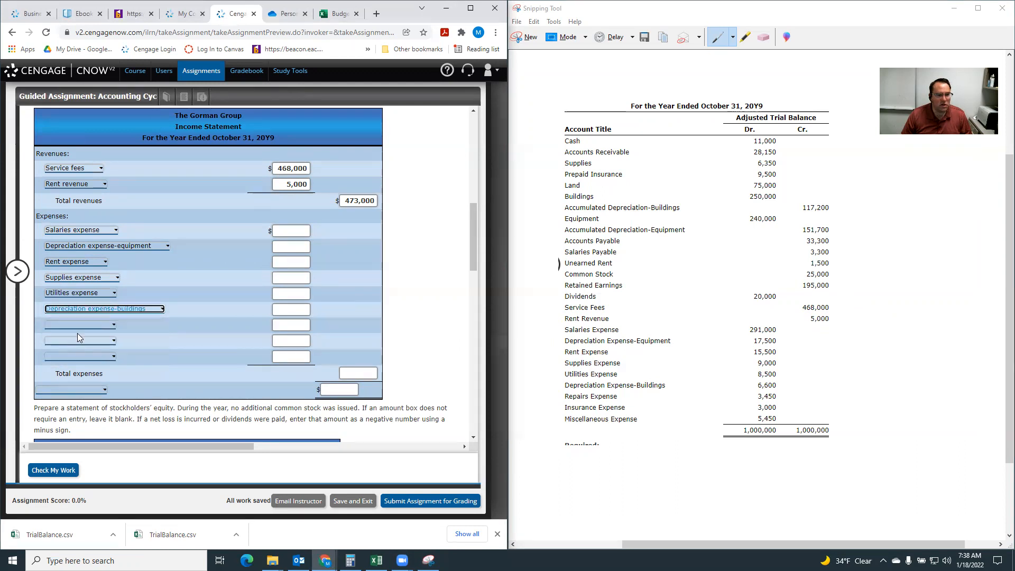
click(70, 323)
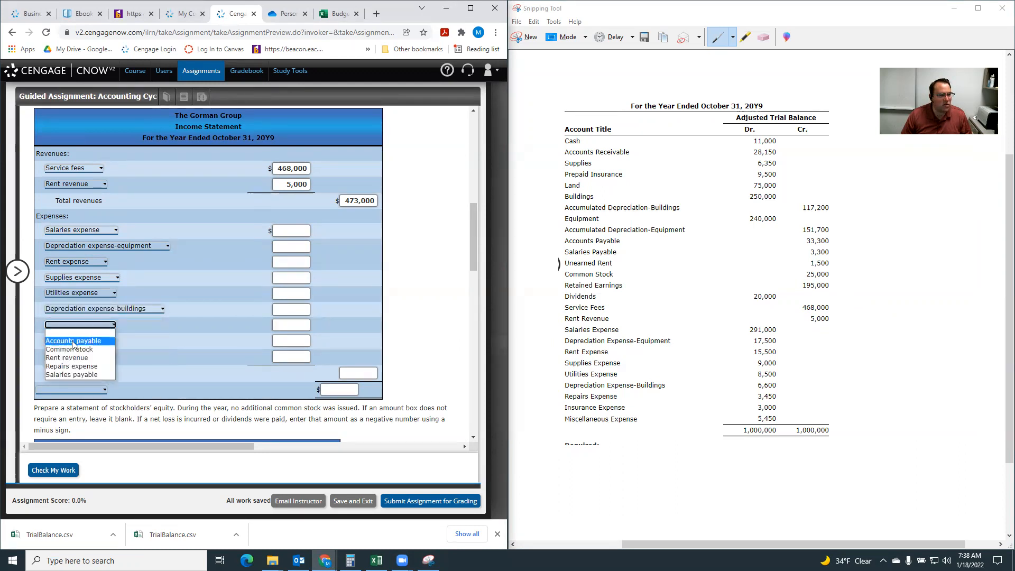
click(76, 366)
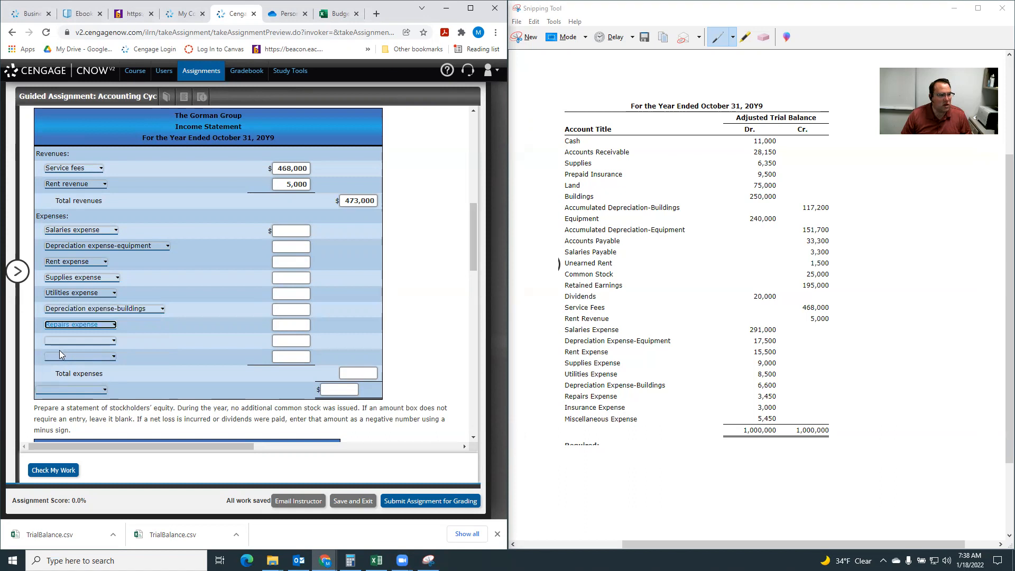
click(61, 340)
click(61, 364)
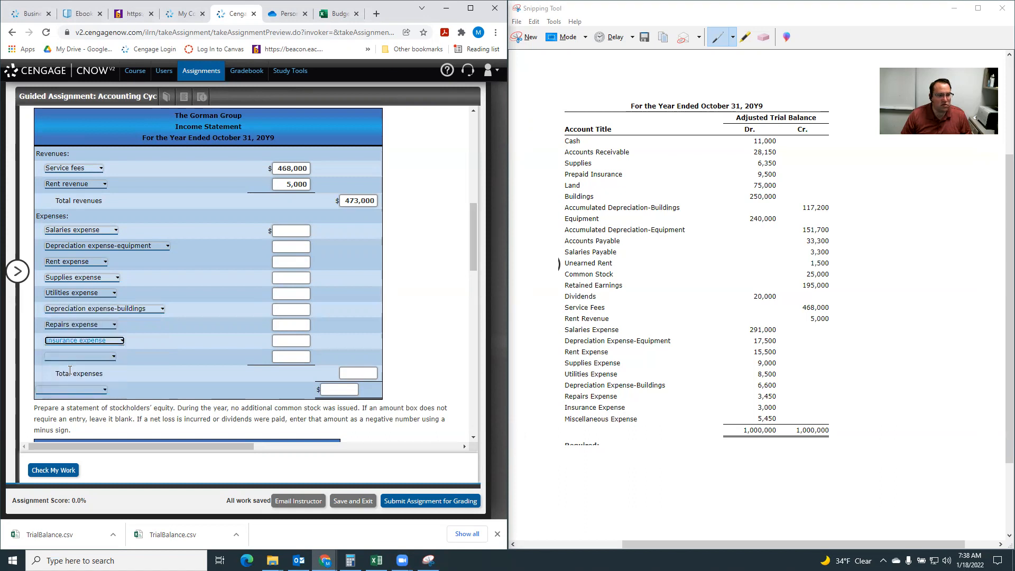
click(64, 357)
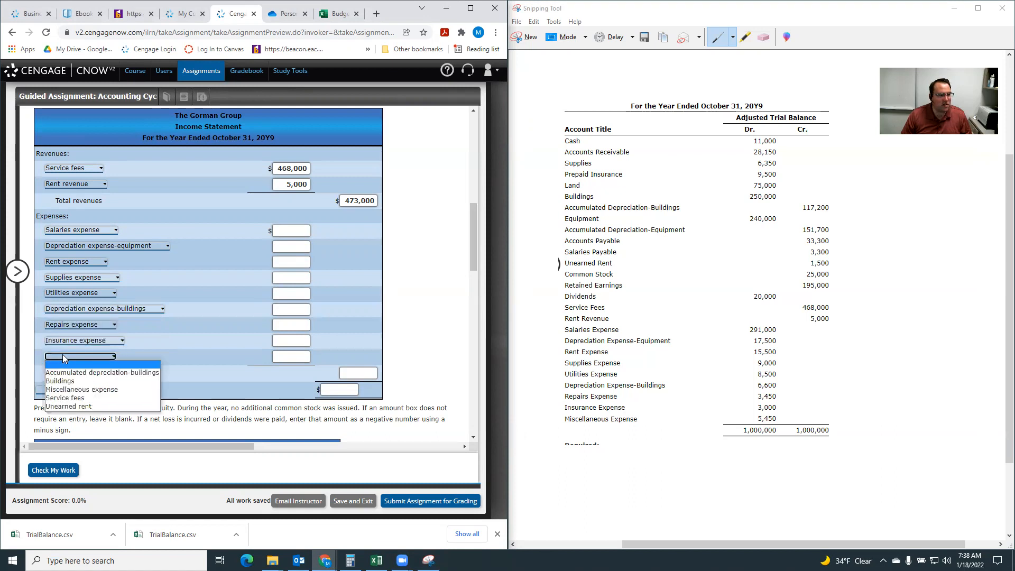
click(75, 391)
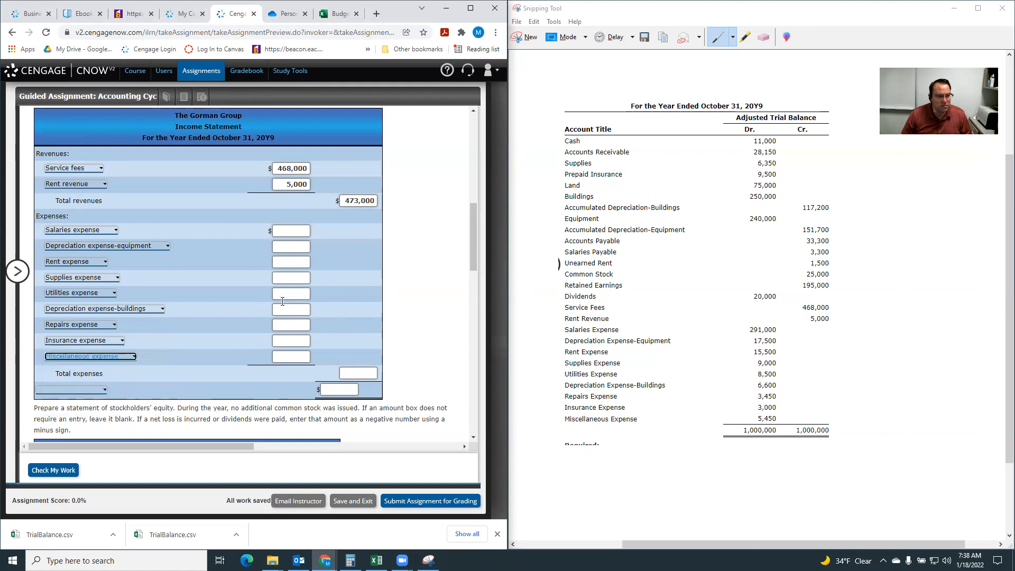
Enter 291,000 for salaries expense, 17,500 for depreciation expense-equipment and 15,500 for rent expense in the income statement.
click(282, 232)
text(29)
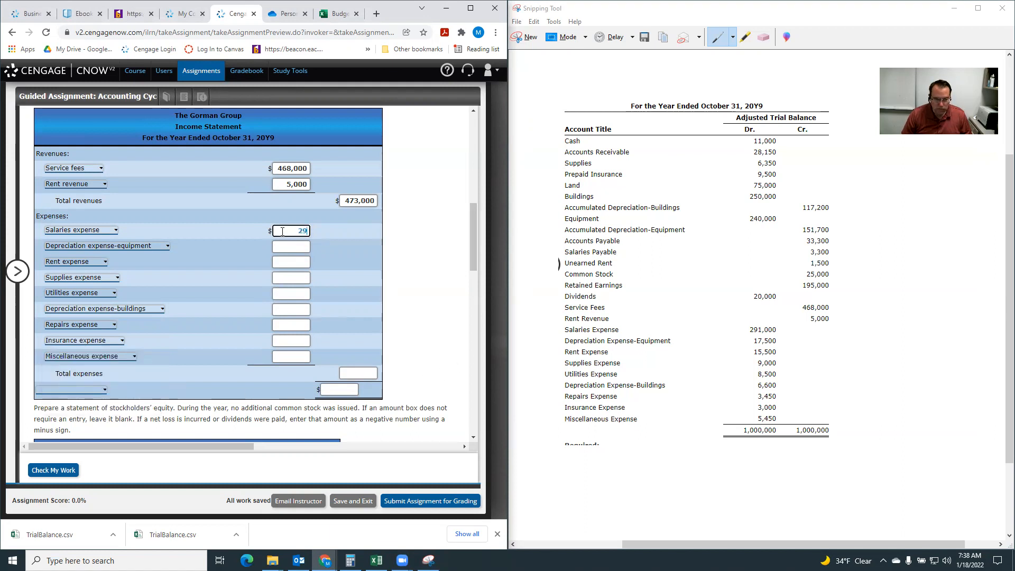
text(1000)
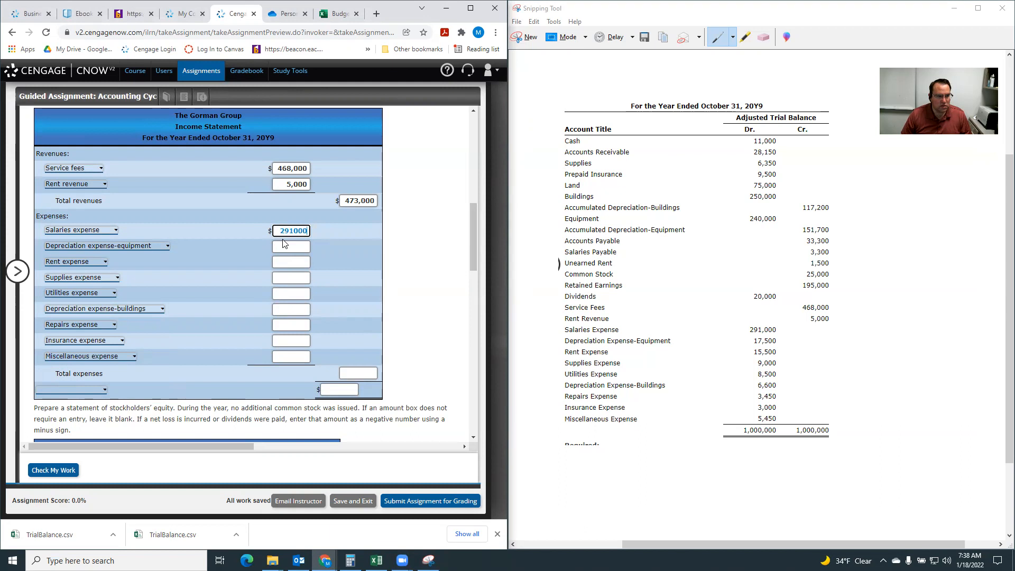
click(285, 247)
text(17500)
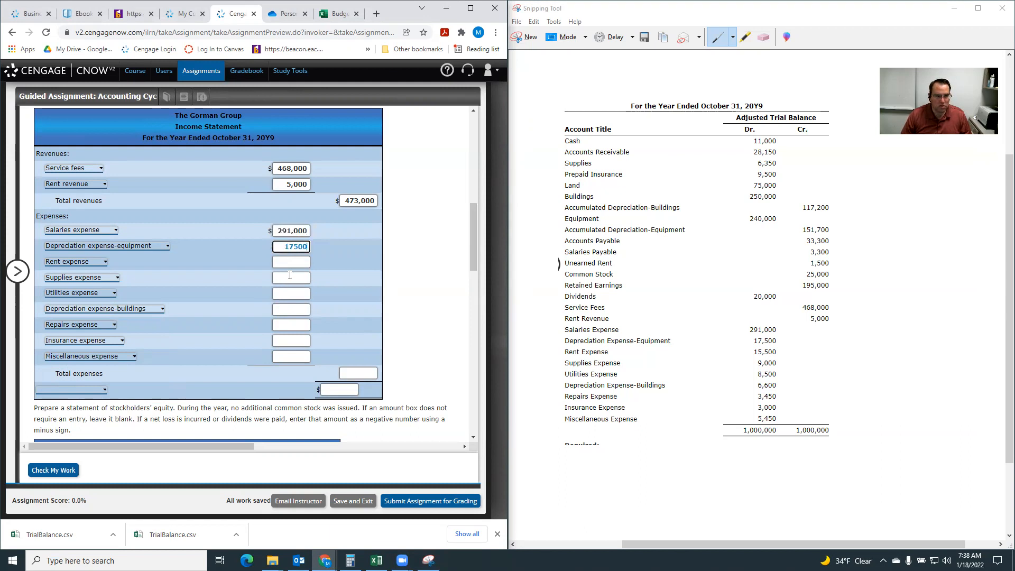
click(290, 262)
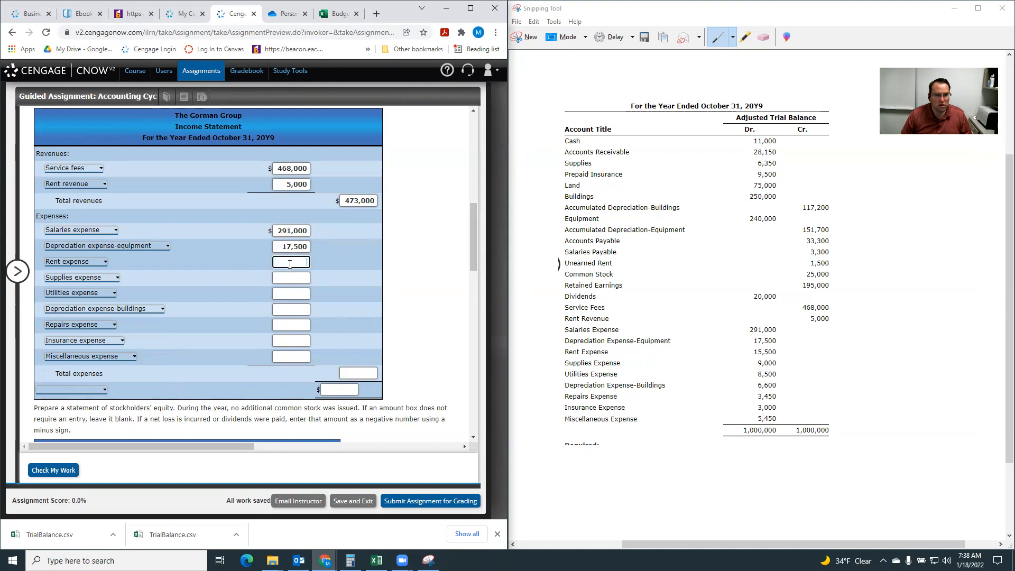
text(15,)
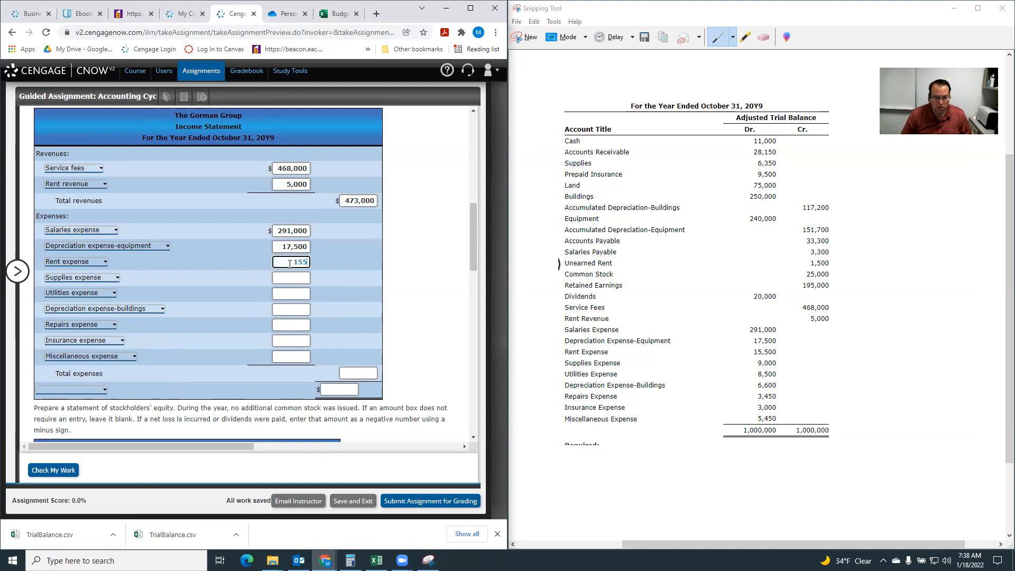
text(500)
Enter 9,000 for supplies expense, 8,500 for utilities expense and 6,600 for depreciation expense-buildings.
click(284, 278)
text(9000)
click(305, 294)
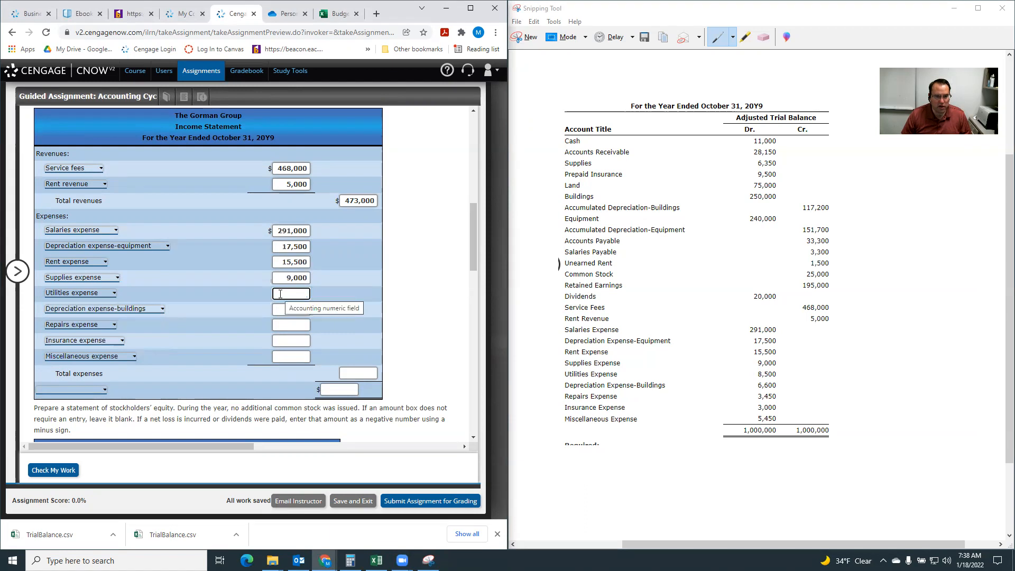
text(8500)
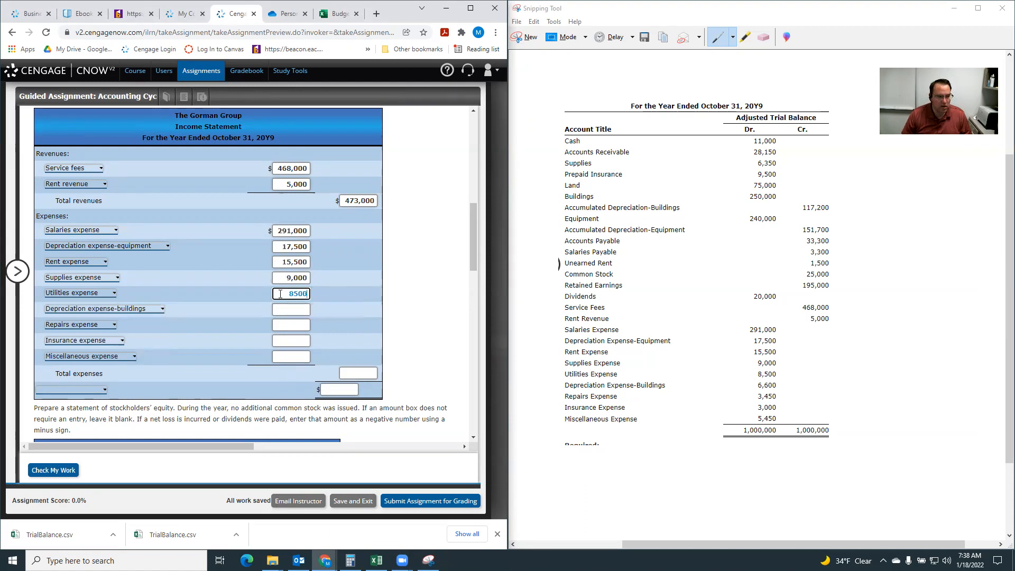
click(289, 311)
text(6600)
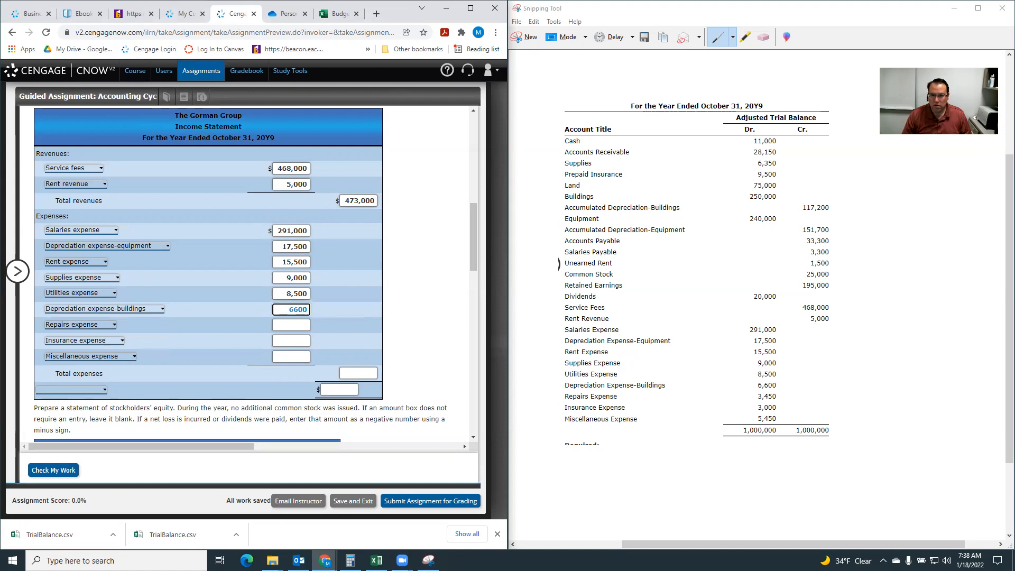
Enter 3,450 for repairs expense, 3,000 for insurance expense and 5,450 for miscellaneous expense.
click(295, 325)
text(3450)
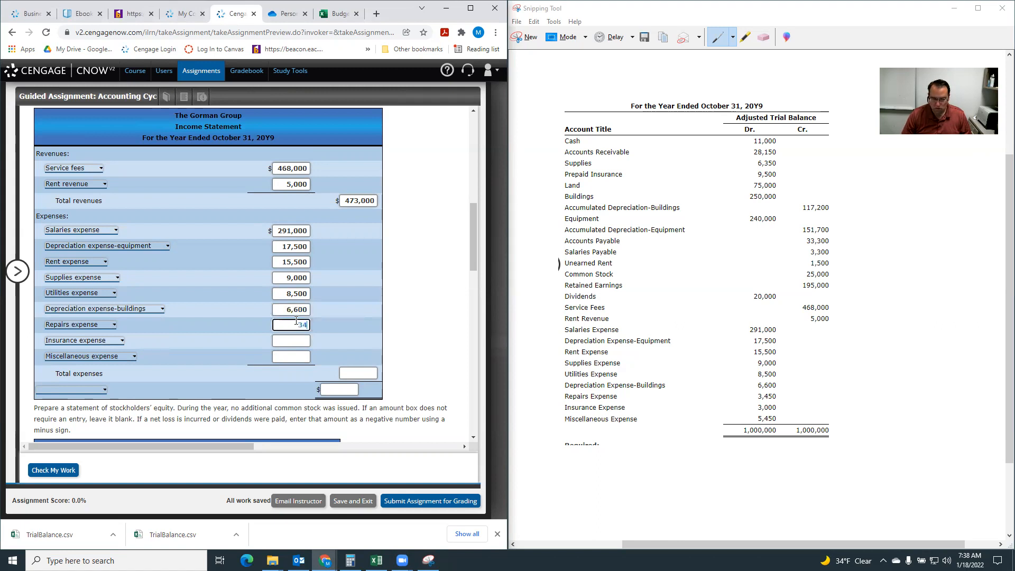
click(300, 337)
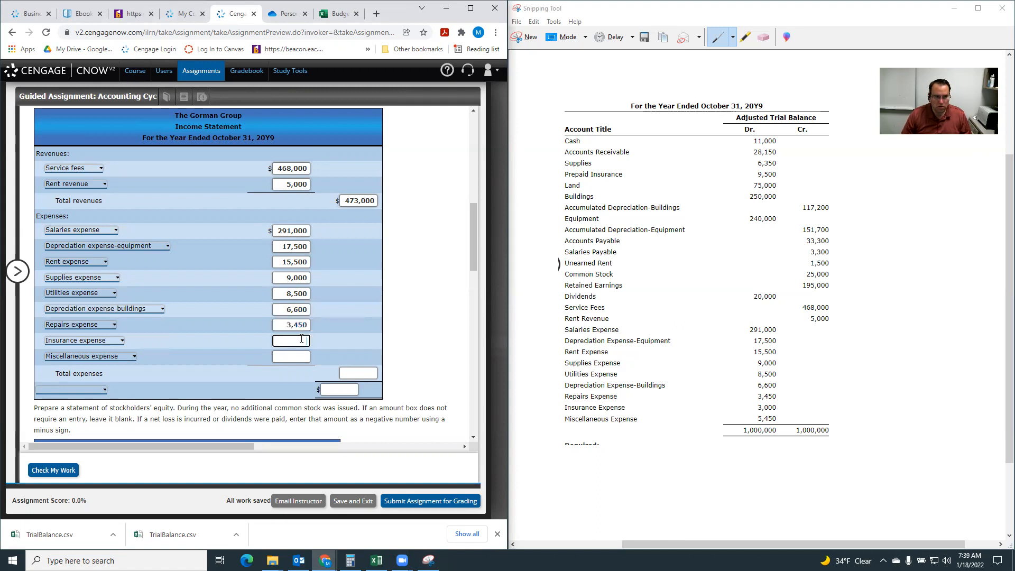
text(3000)
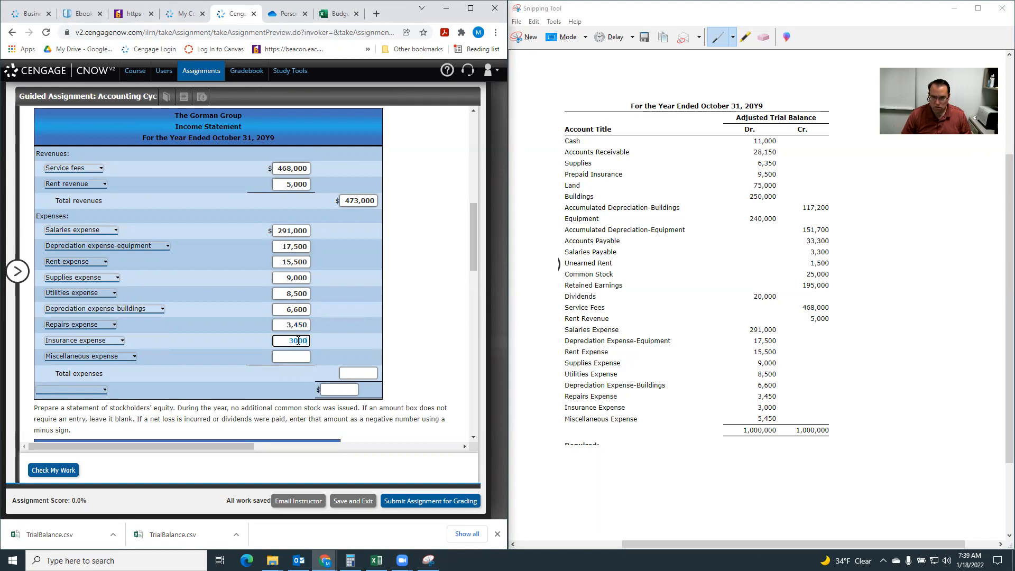
click(291, 357)
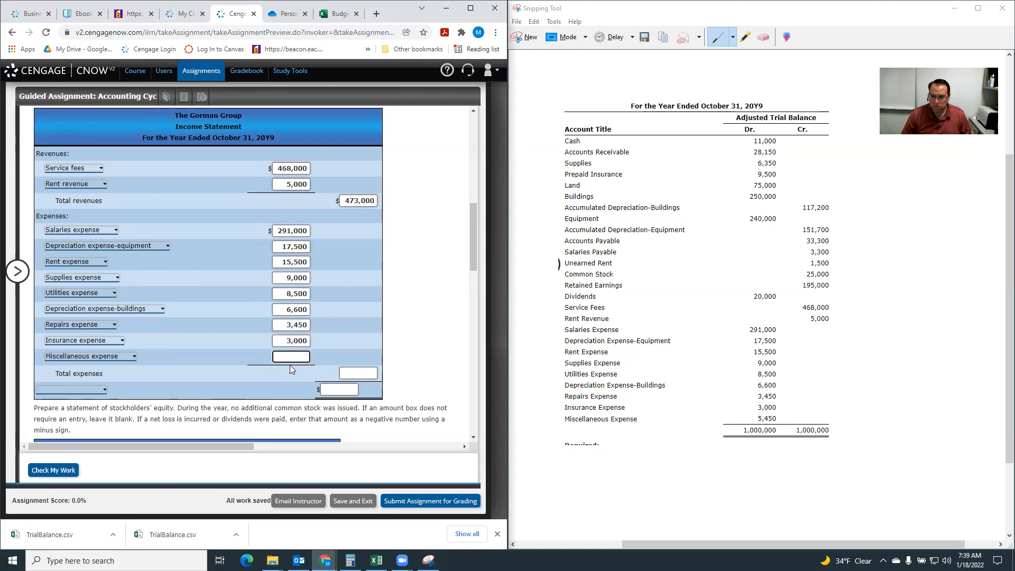
key(BackSpace)
key(BackSpace)
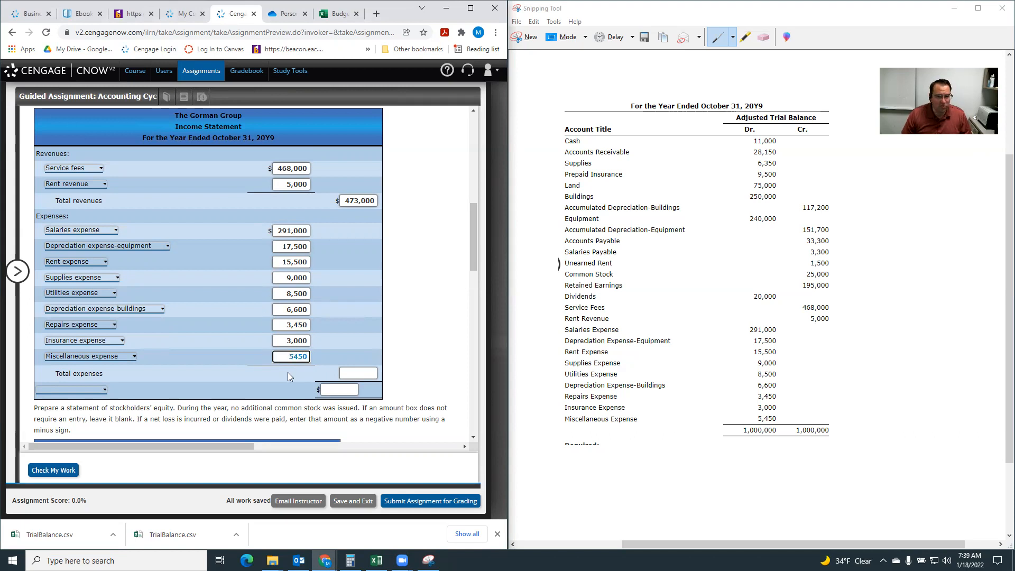
Enter 360,000 for total expenses and complete the final income statement line as Net income of 113,000.
click(358, 373)
text(360000)
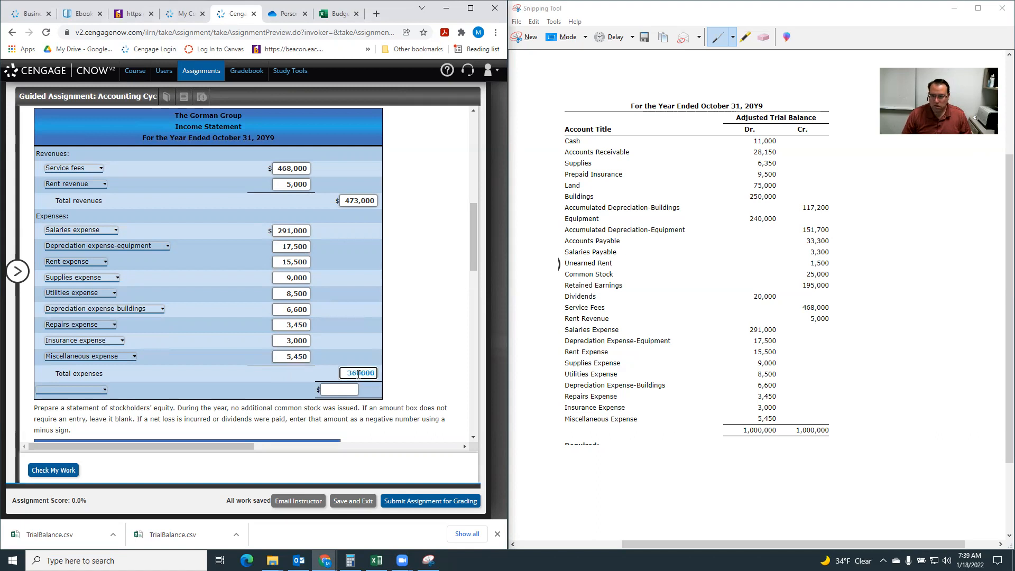
click(423, 478)
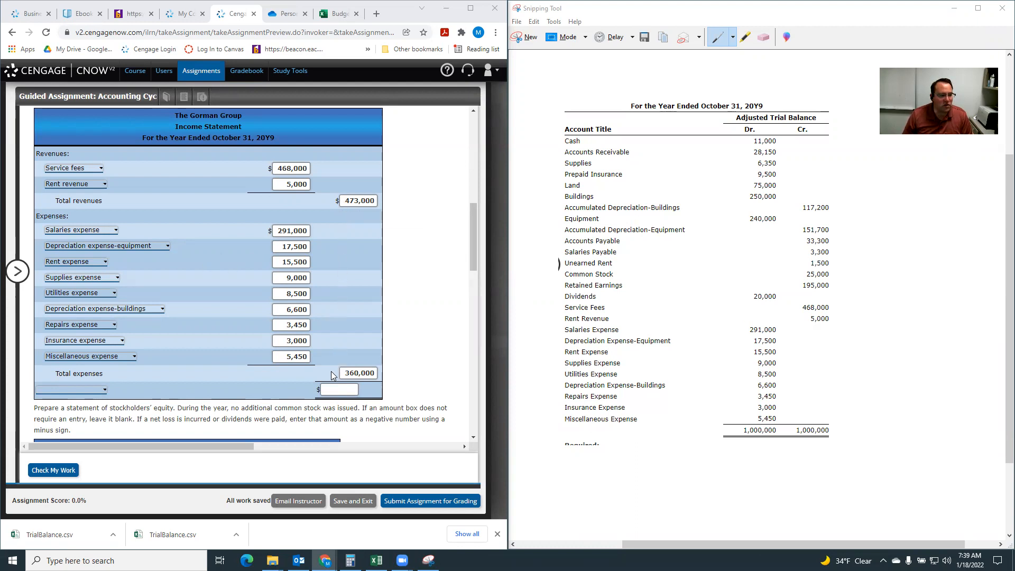
click(95, 391)
click(53, 405)
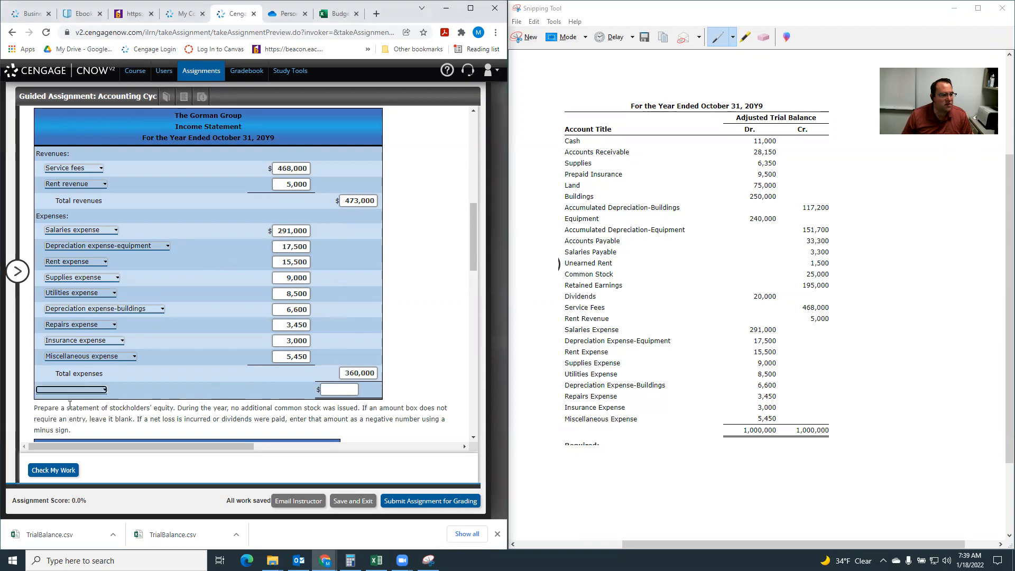
click(336, 388)
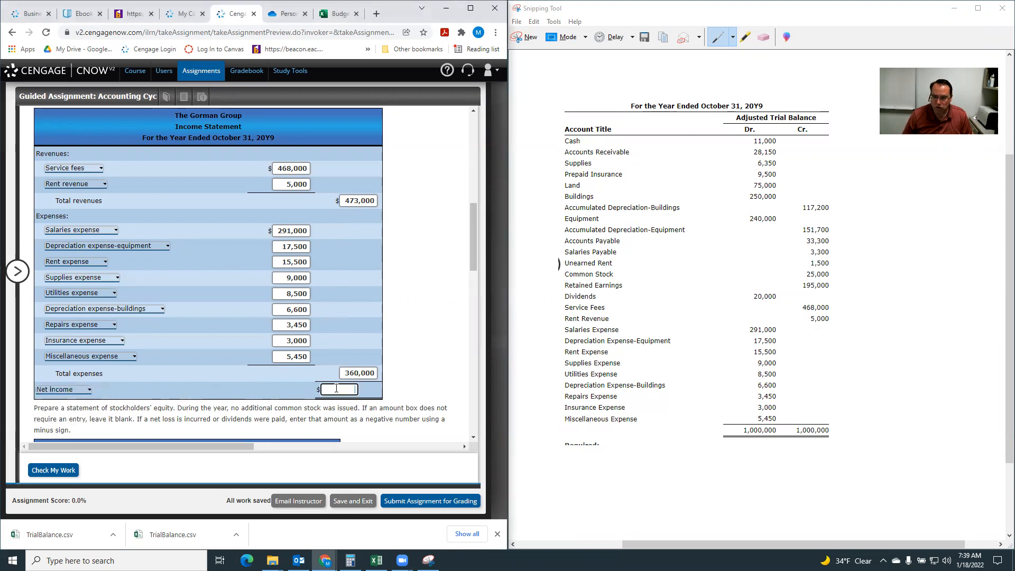
text(113000)
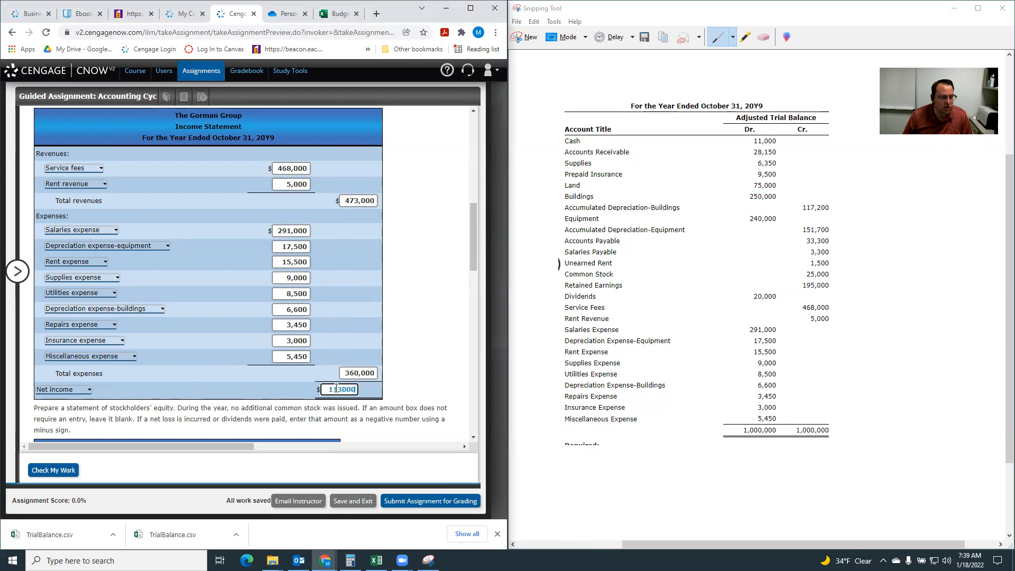
Check the work entered so far and review the marks on the income statement.
click(62, 474)
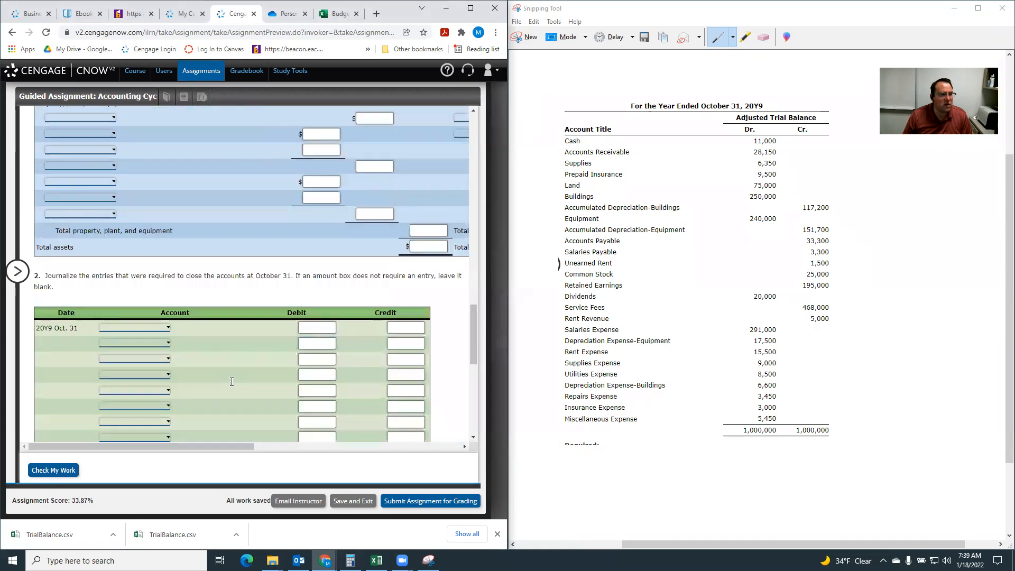
scroll(232, 381, up, 4)
scroll(222, 317, down, 2)
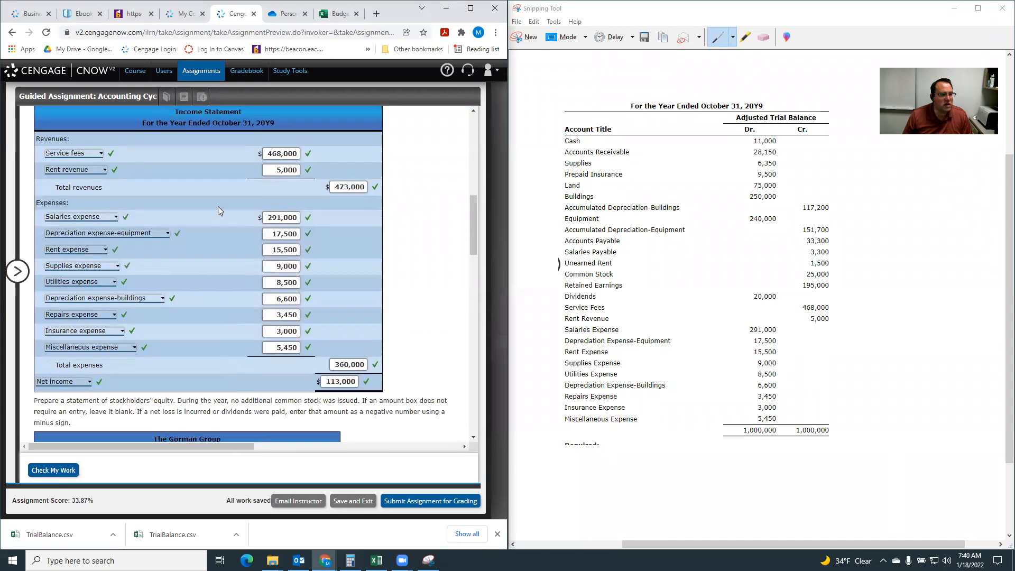
Label the stockholders' equity statement rows Balances, November 1, 20Y8; Net income; Dividends; and Balances, October 31, 20Y9.
scroll(223, 315, down, 3)
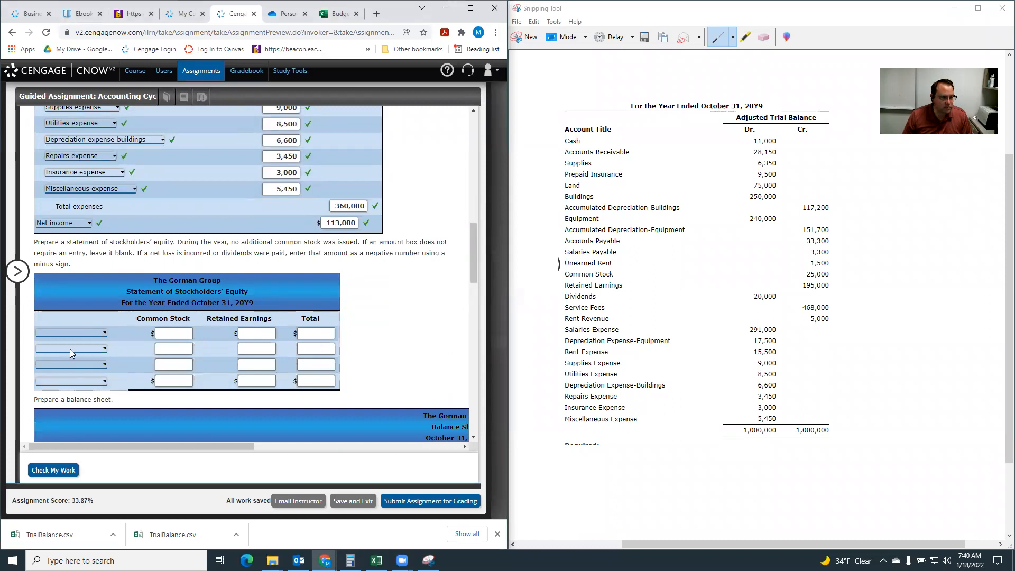
click(73, 332)
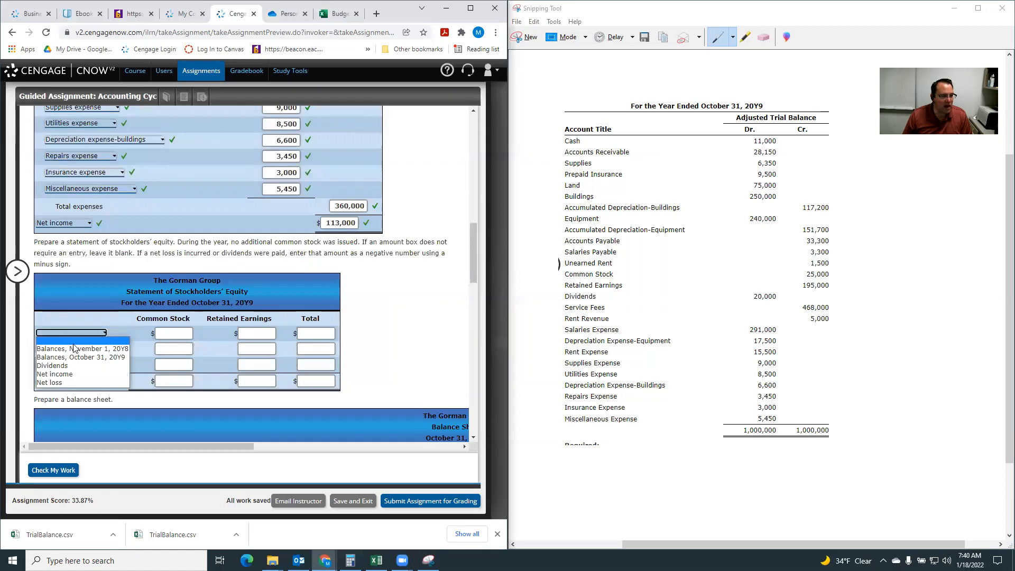
click(74, 350)
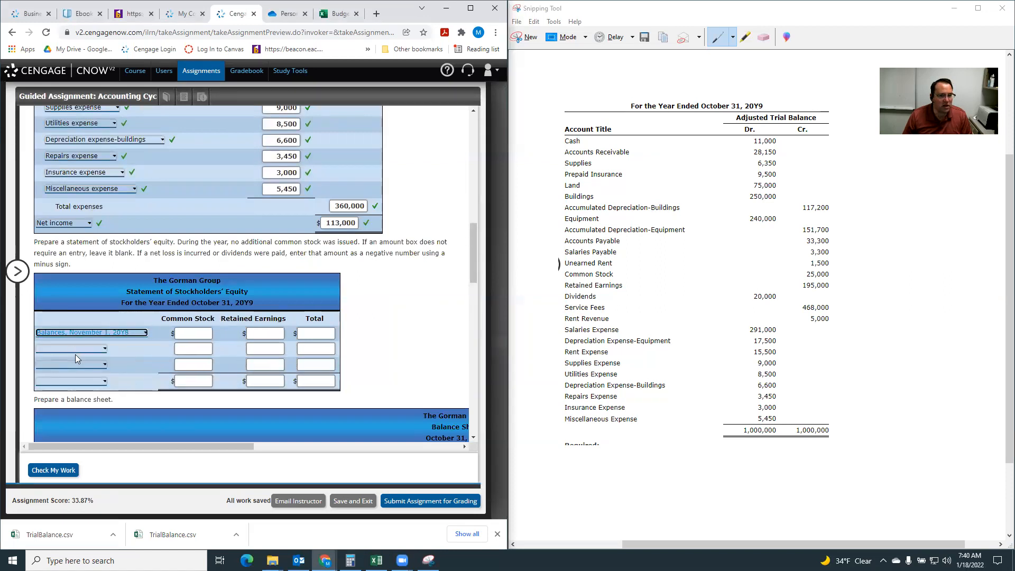
click(73, 348)
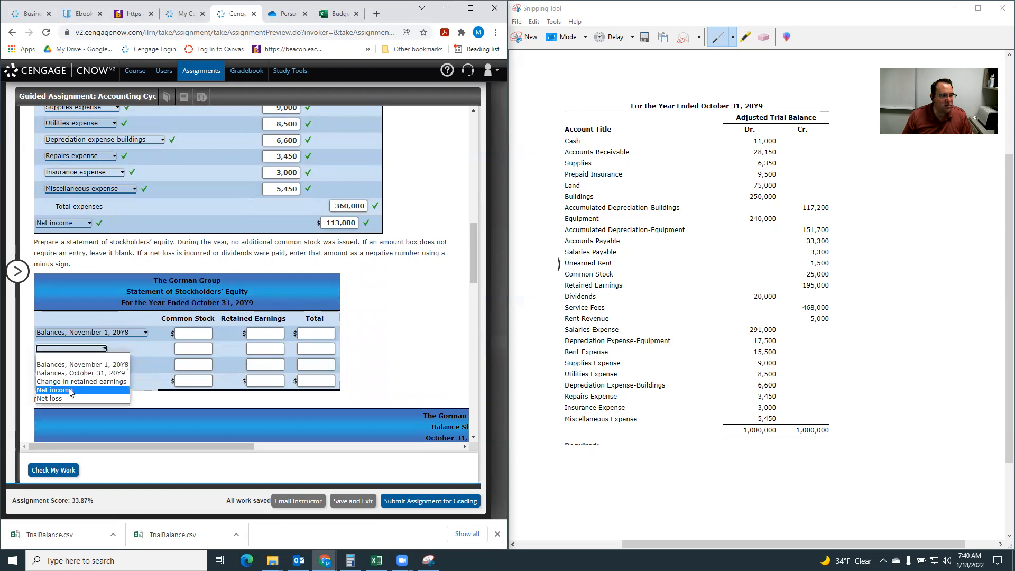
click(69, 387)
click(69, 366)
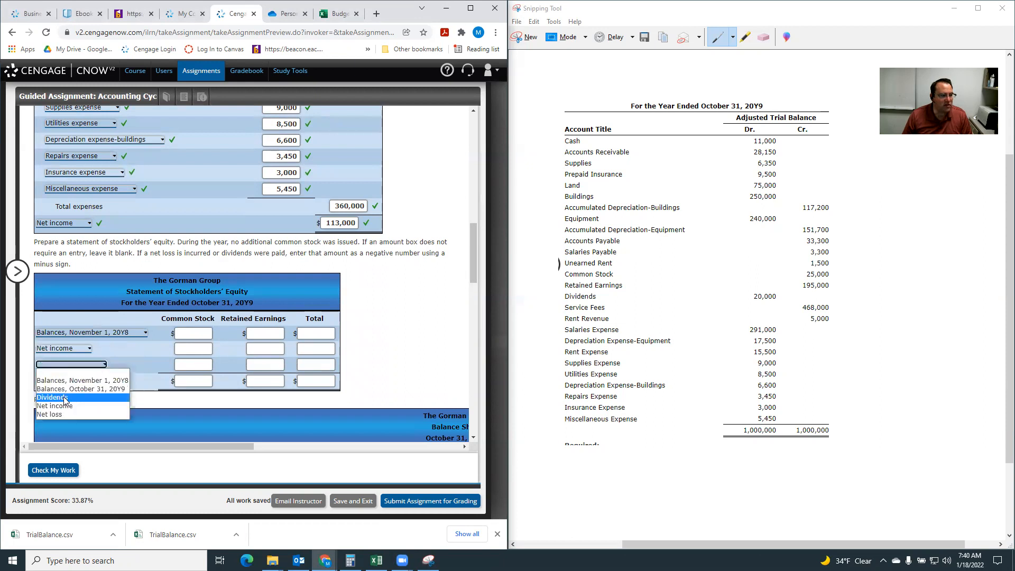
click(63, 397)
click(71, 380)
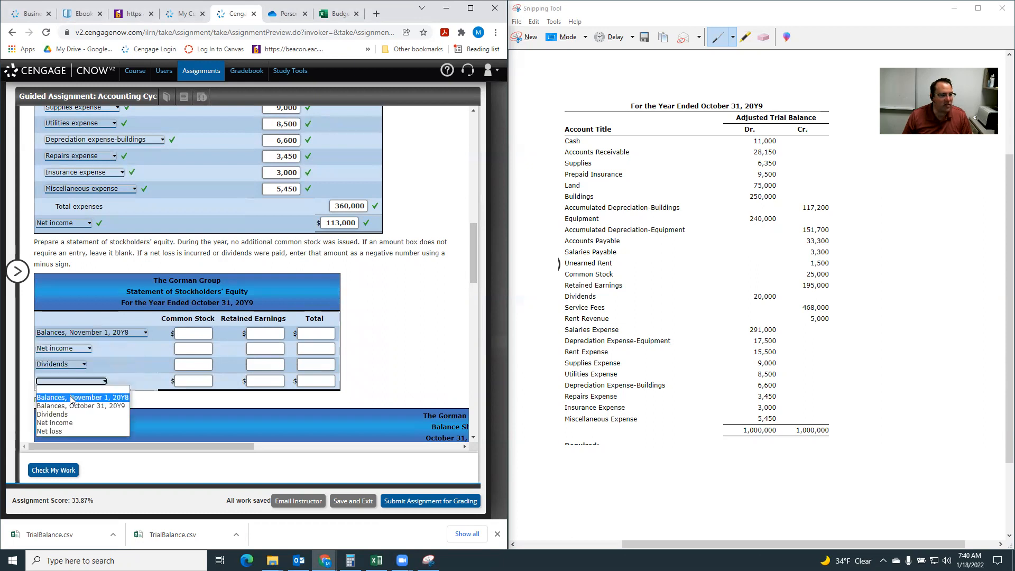
click(71, 406)
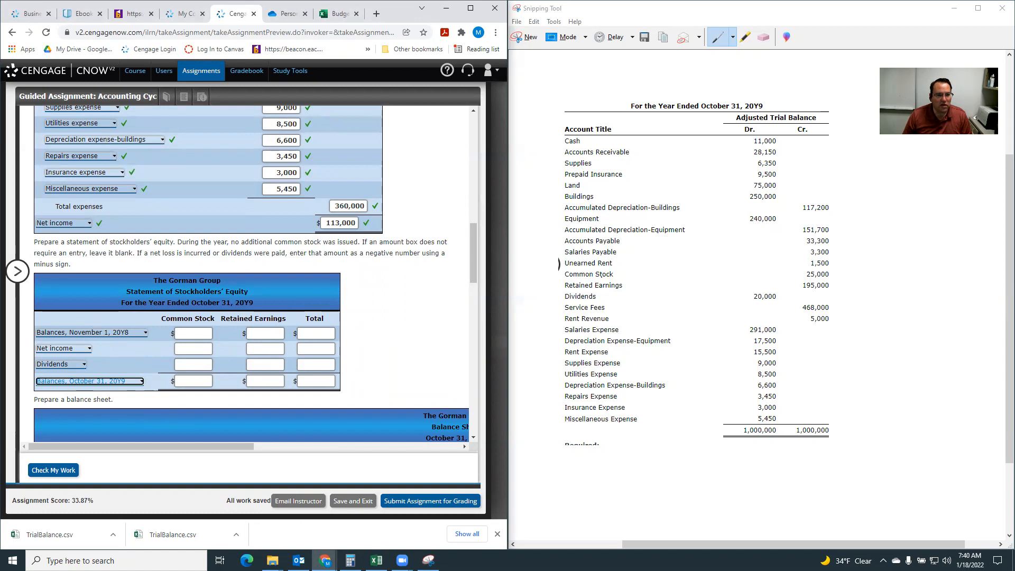
Enter the November 1, 20Y8 balances: 25,000 common stock, 195,000 retained earnings and 220,000 total.
click(199, 332)
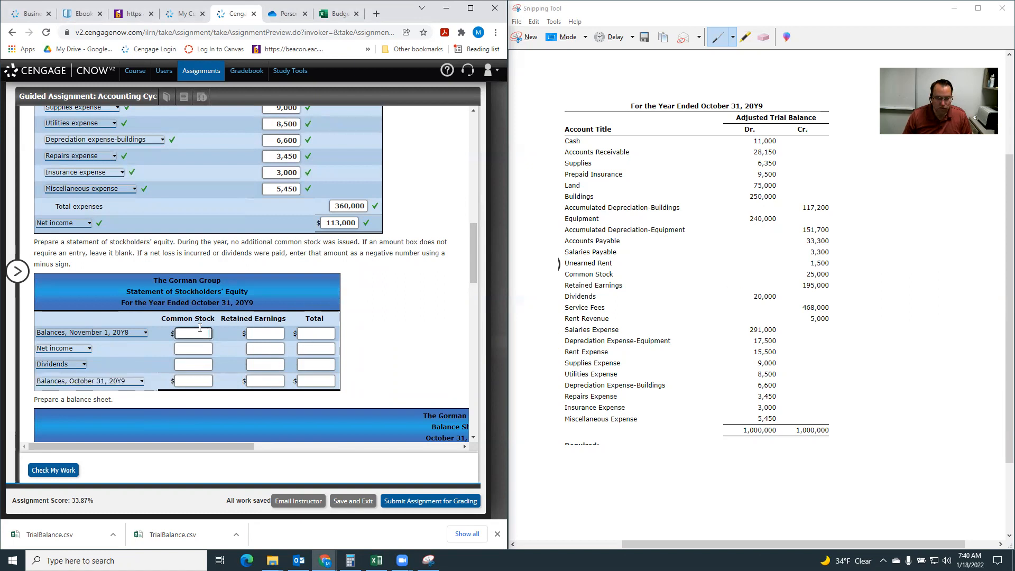
text(25000)
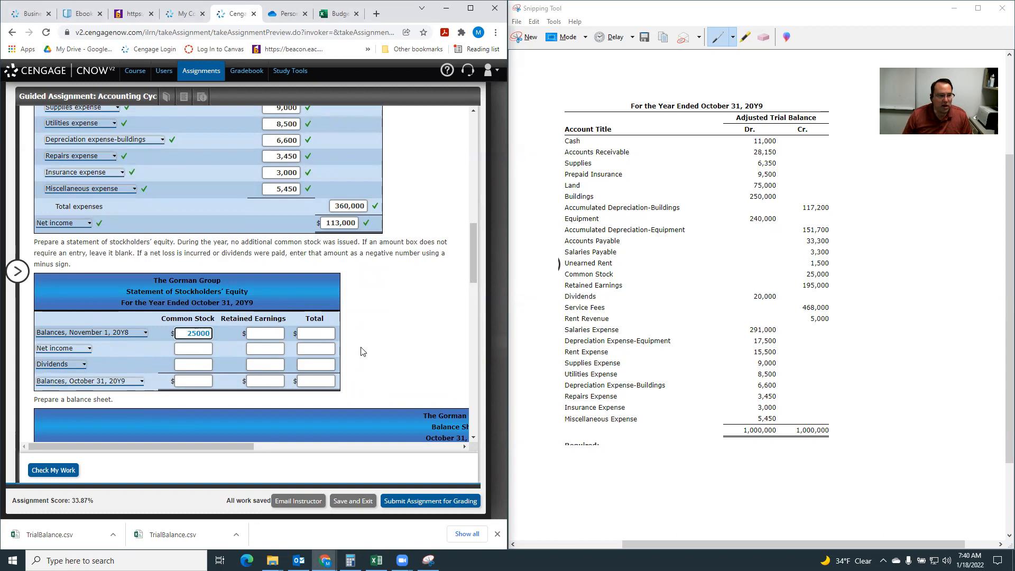
click(271, 329)
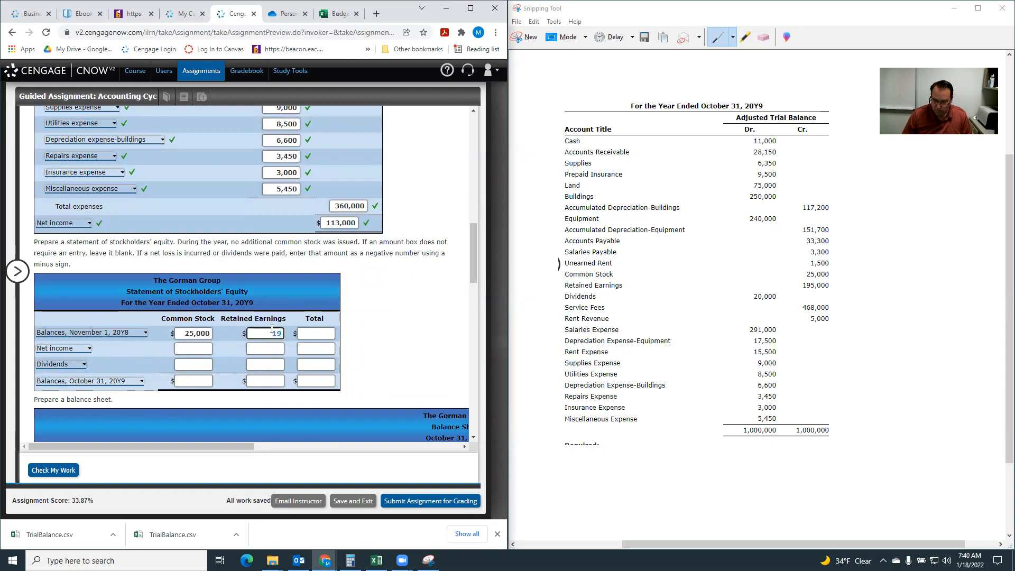
text(195000)
click(325, 333)
text(22000)
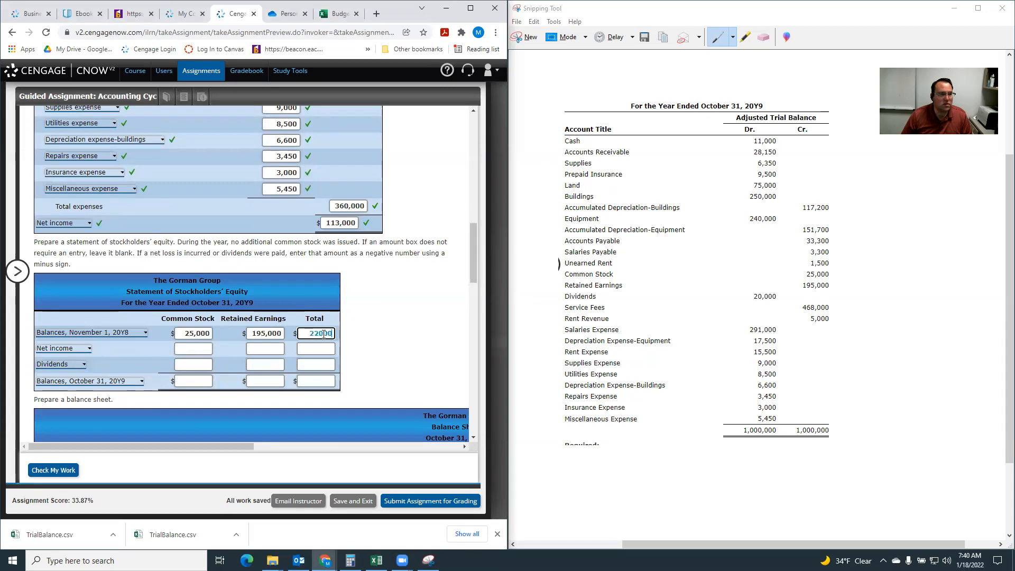
text(00)
Enter net income of 113,000 under both retained earnings and total in the statement of stockholders' equity.
click(207, 348)
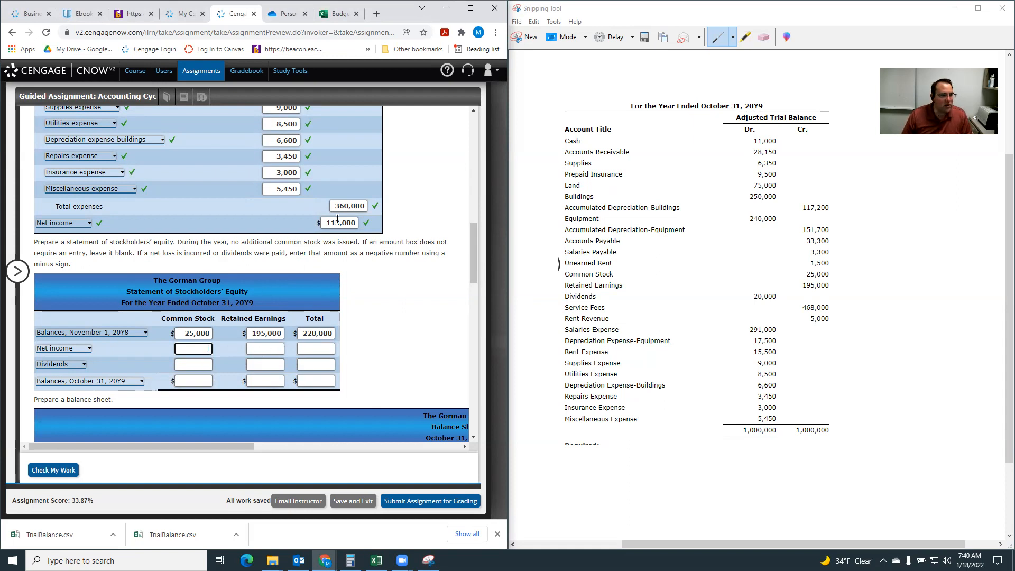
click(261, 348)
text(11300)
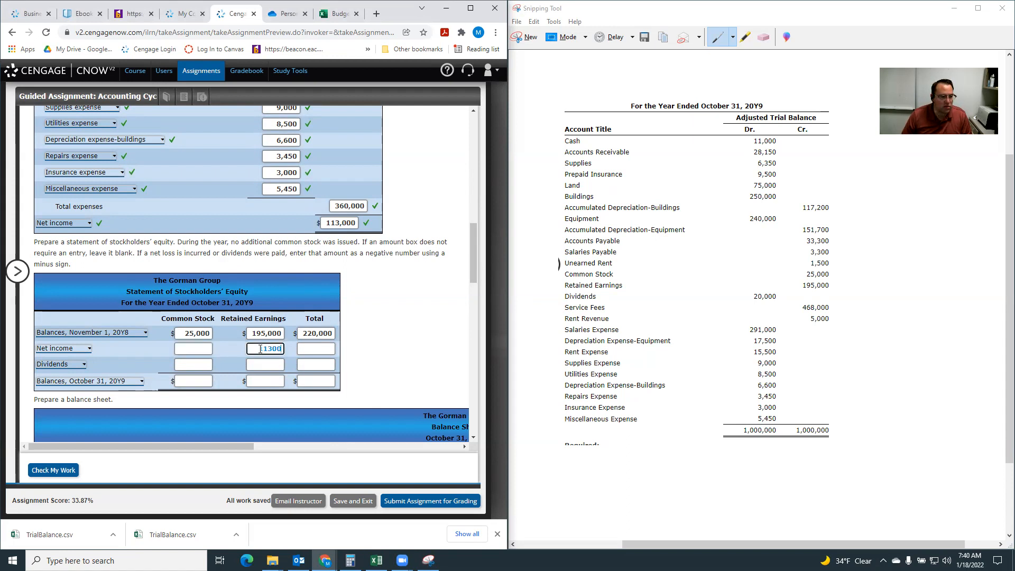
text(3,000)
click(312, 348)
text(113000)
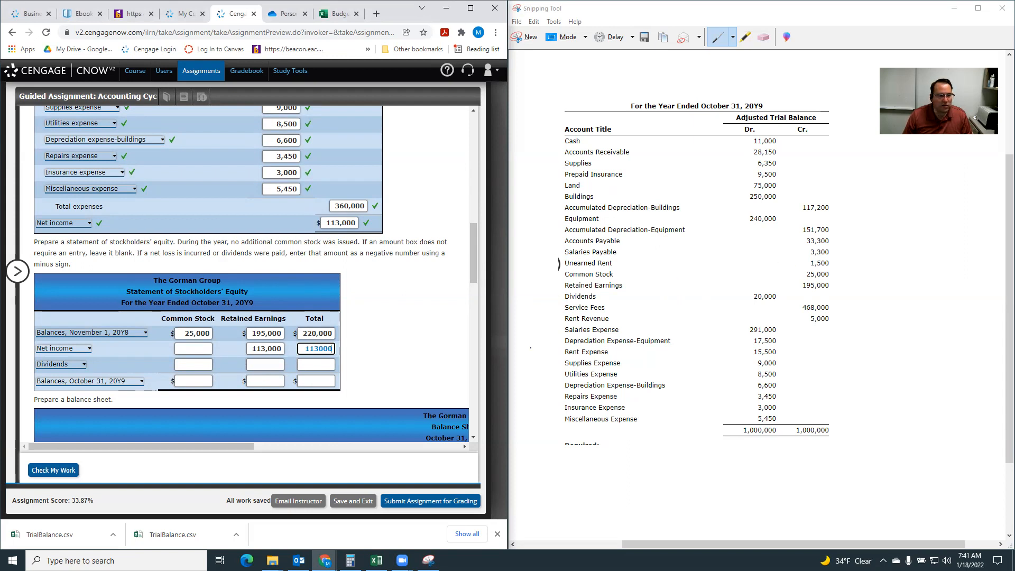
Enter dividends of -20,000 under retained earnings, and October 31, 20Y9 balances of 25,000 common stock and 288,000 retained earnings.
click(264, 365)
text(-20000)
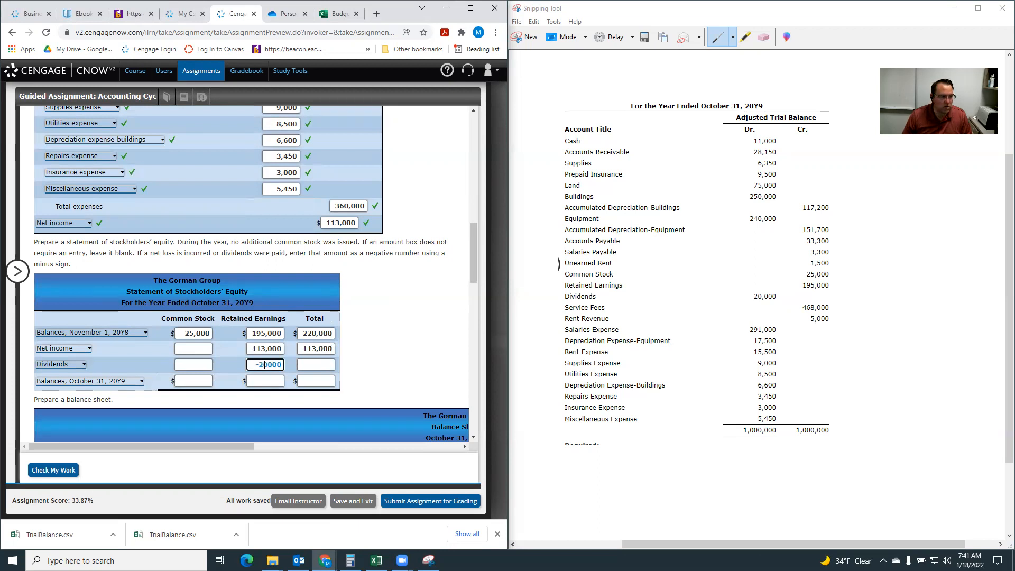
click(266, 381)
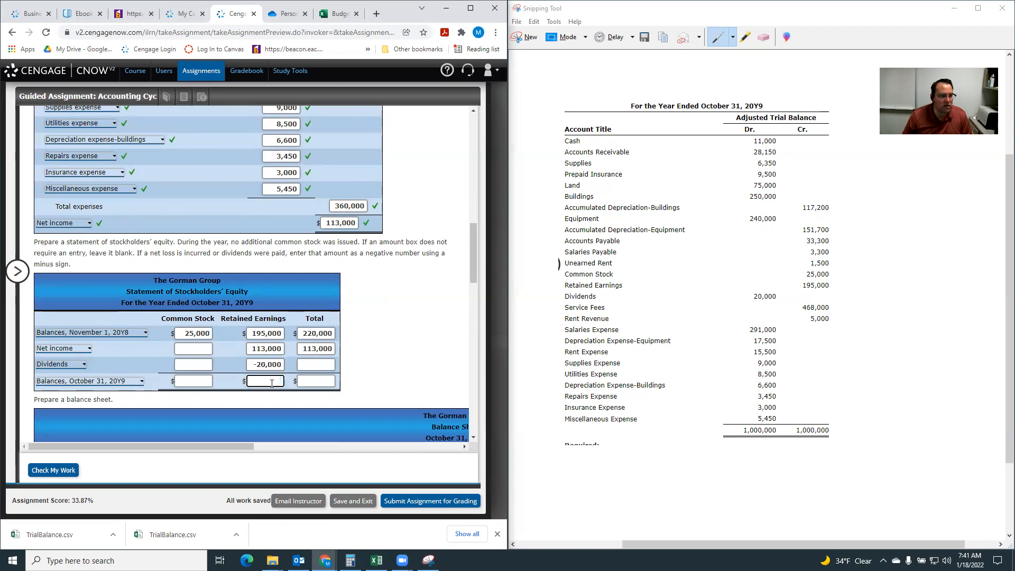
click(190, 379)
text(25)
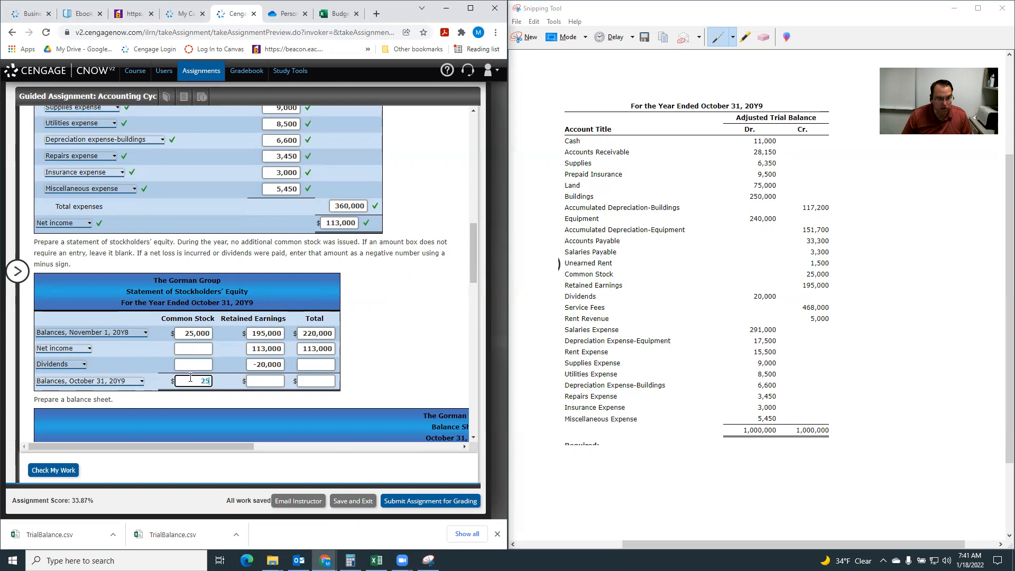
text(000)
click(274, 380)
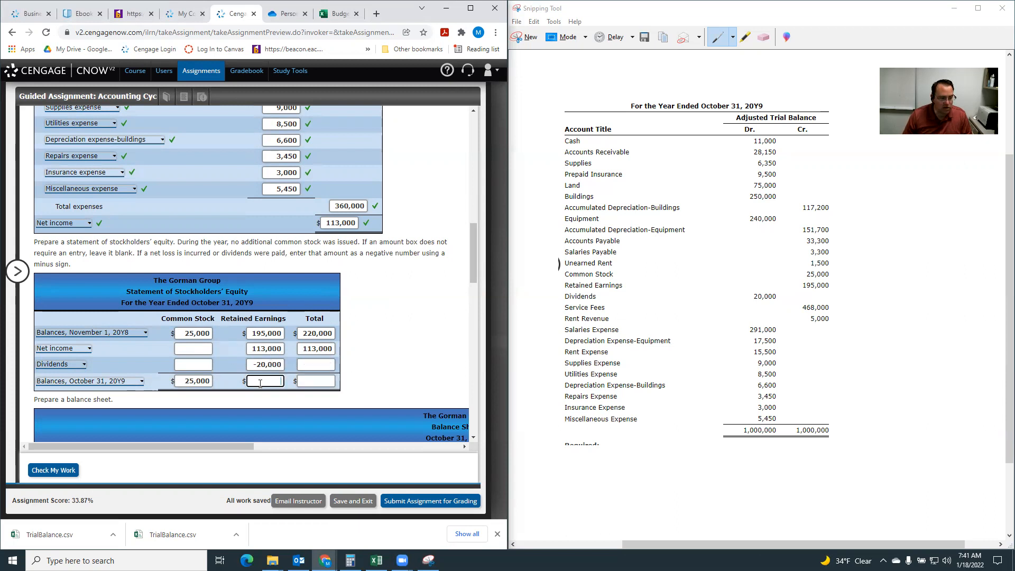
text(288000)
Fill in the total column of the stockholders' equity statement with dividends of -20,000 and an October 31, 20Y9 balance of 313,000.
click(322, 365)
text(-20000)
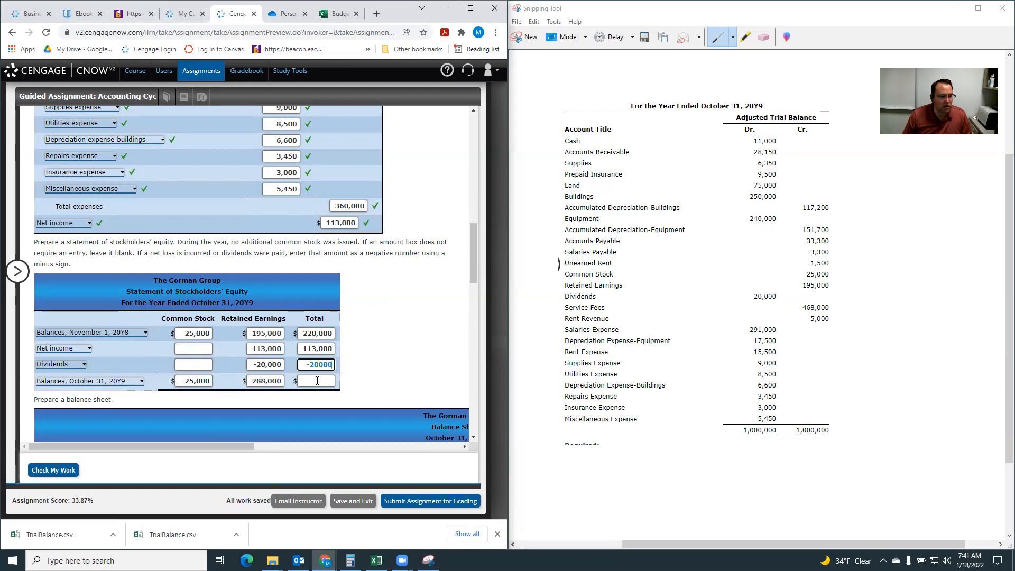
click(318, 381)
text(313000)
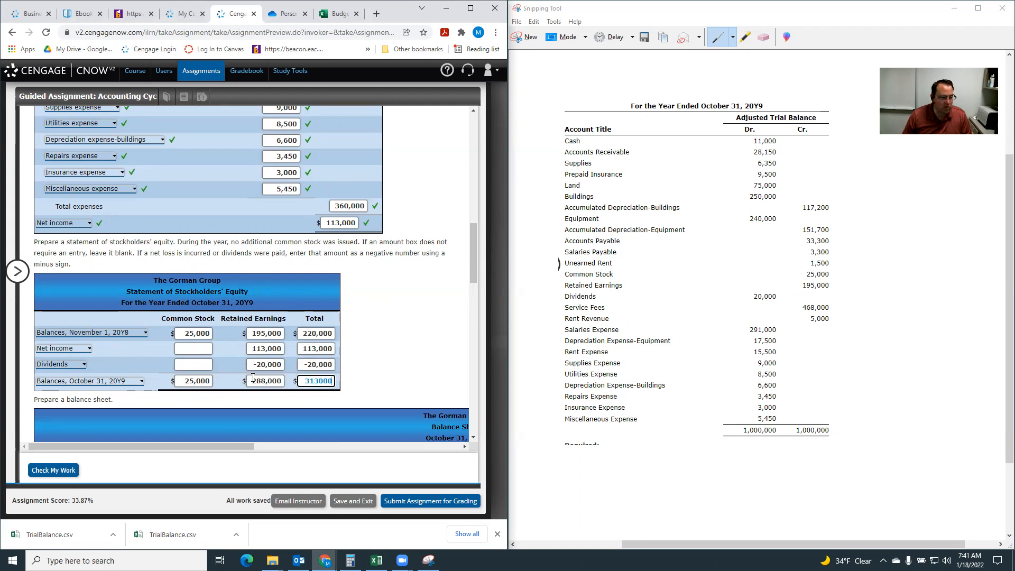
click(390, 376)
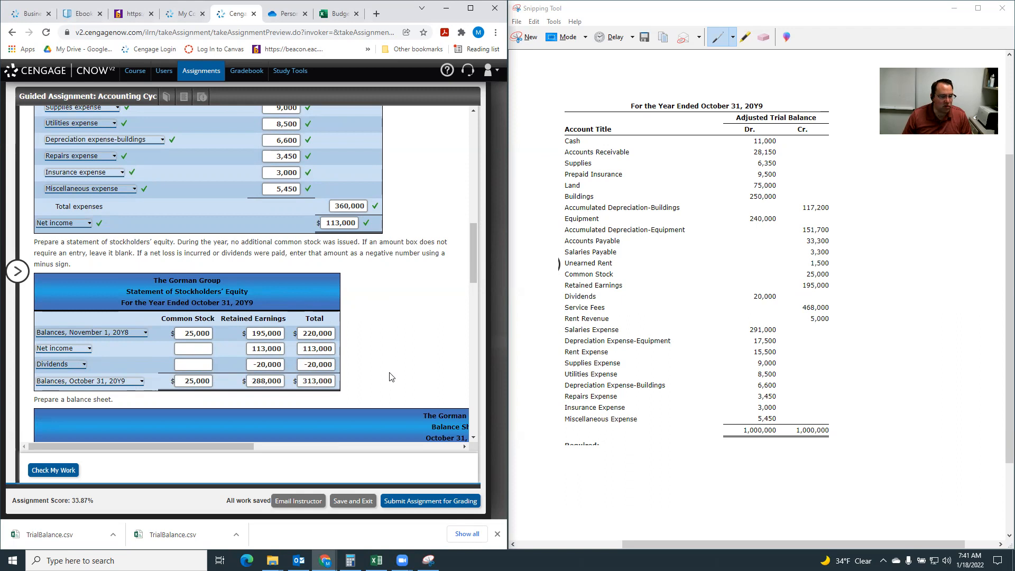
Check the work entered so far and review the marks on the statement of stockholders' equity.
click(53, 470)
scroll(290, 311, up, 15)
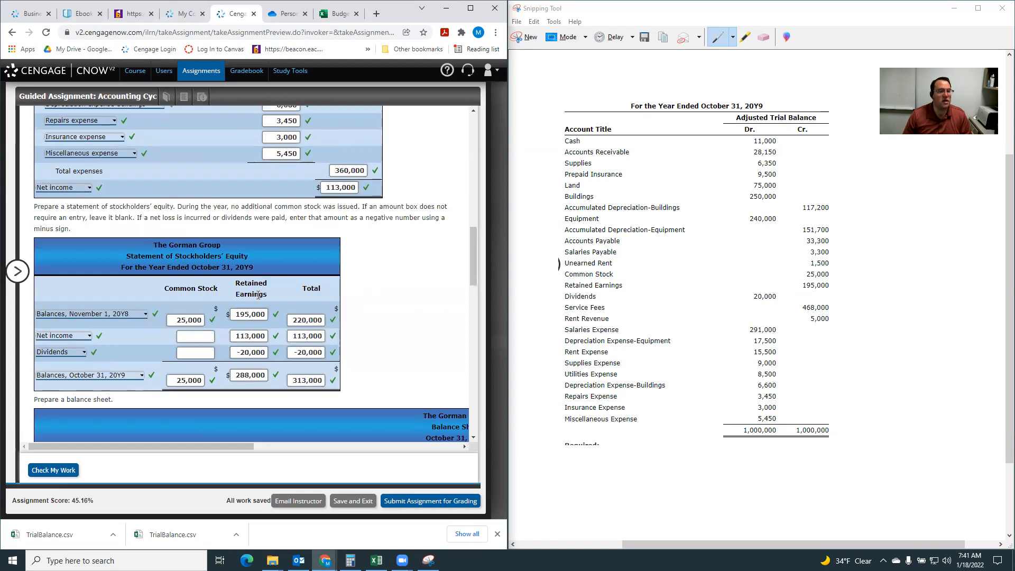
scroll(255, 297, down, 4)
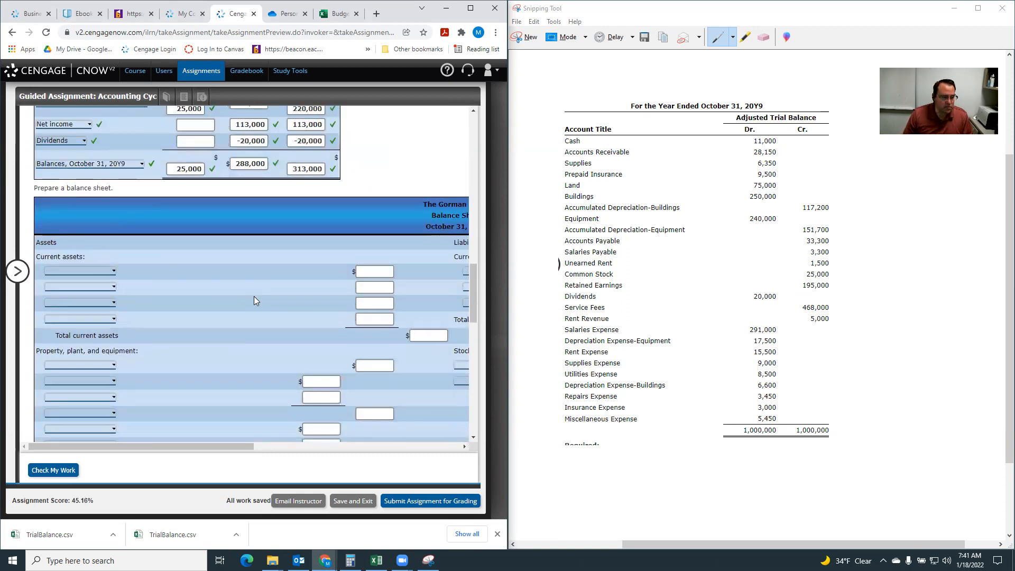
Label the balance sheet's current asset rows Cash, Accounts receivable, Supplies and Prepaid insurance.
scroll(254, 298, down, 2)
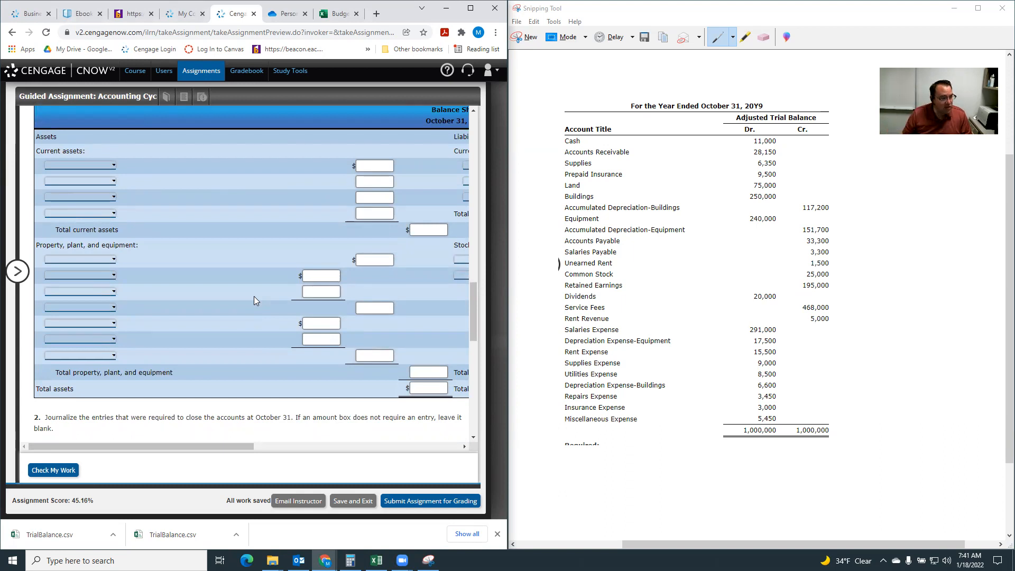
drag(241, 446, 169, 445)
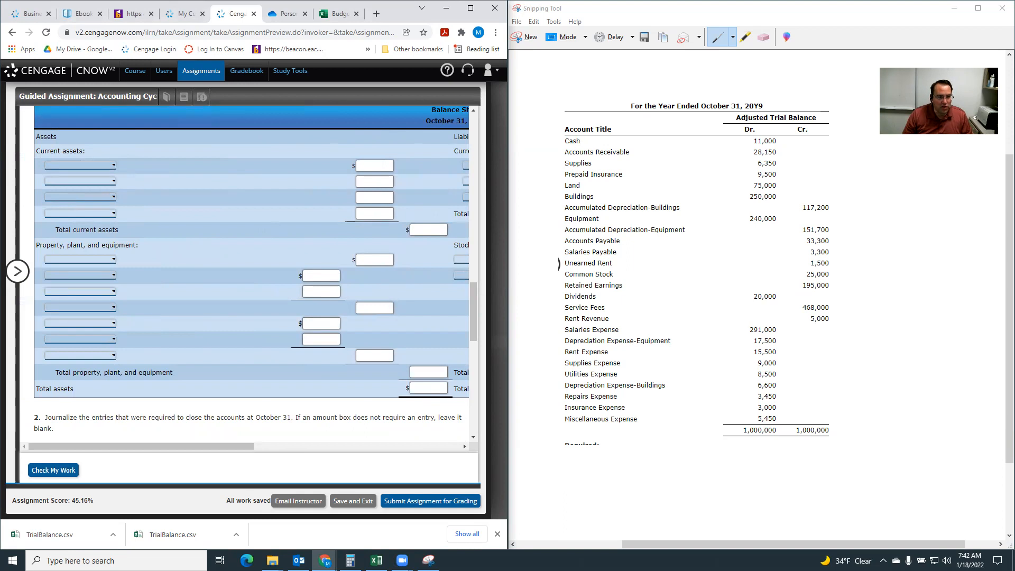
click(91, 165)
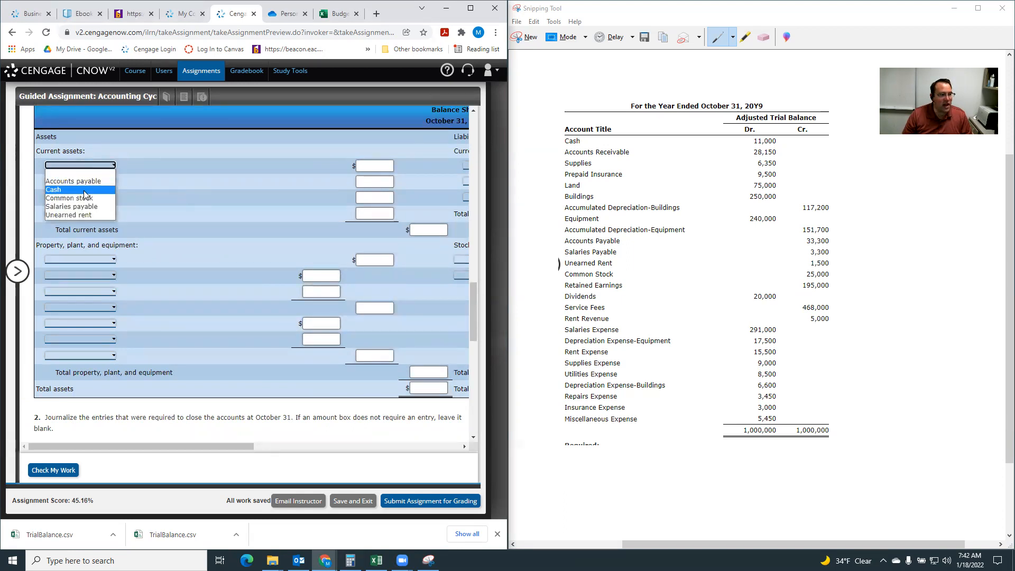
click(84, 191)
click(88, 183)
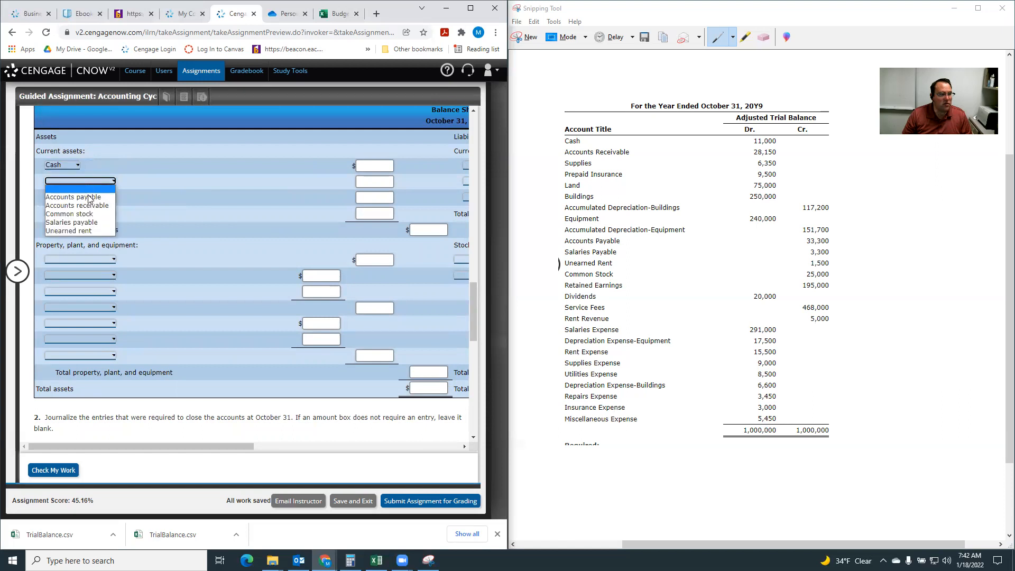
click(91, 209)
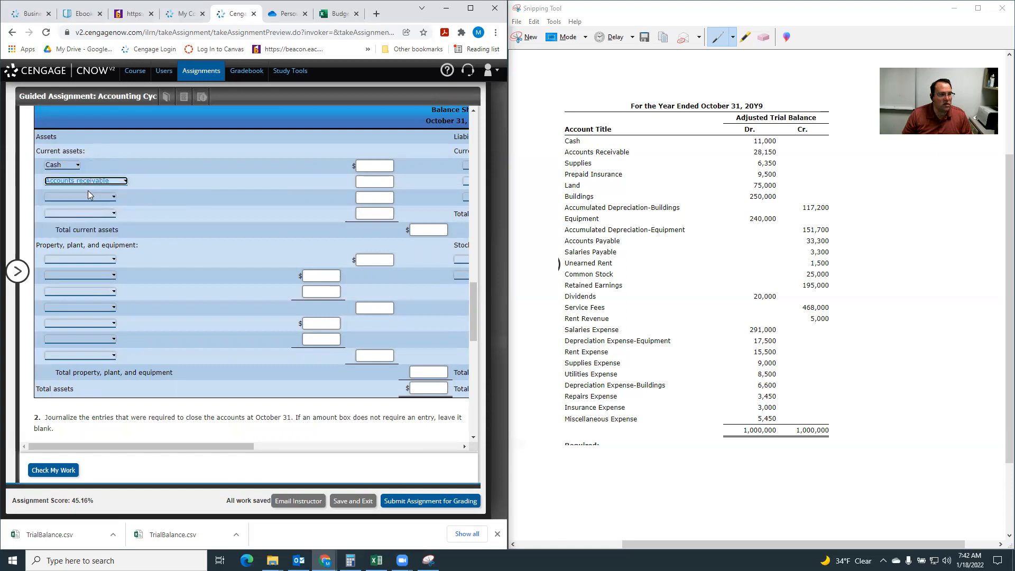
click(84, 195)
click(77, 230)
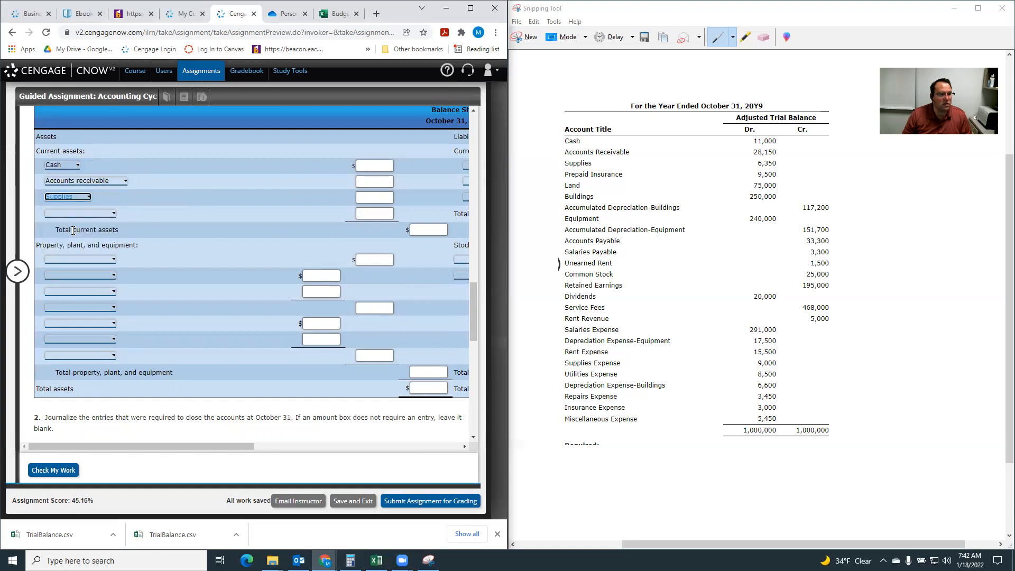
click(65, 214)
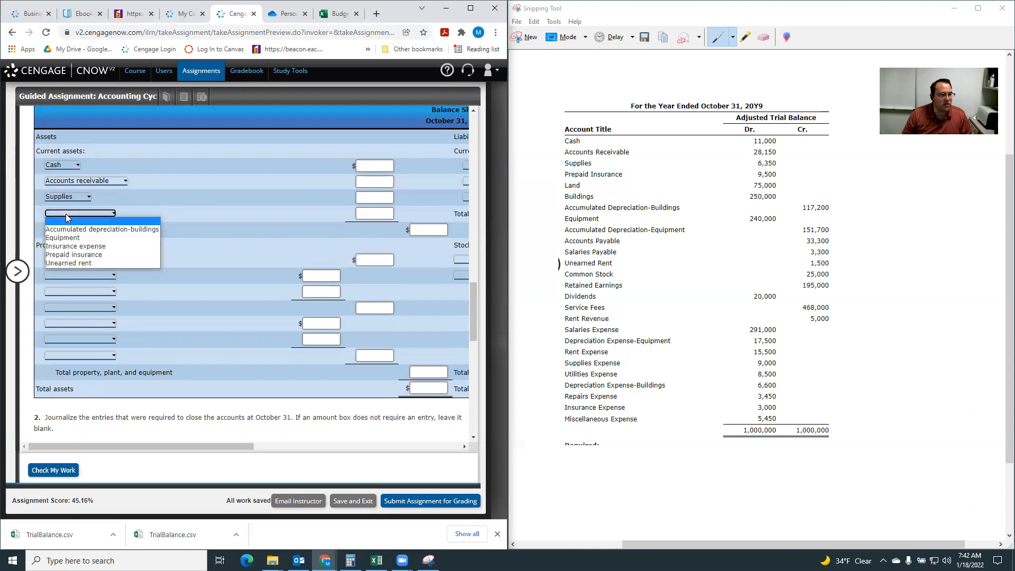
click(85, 255)
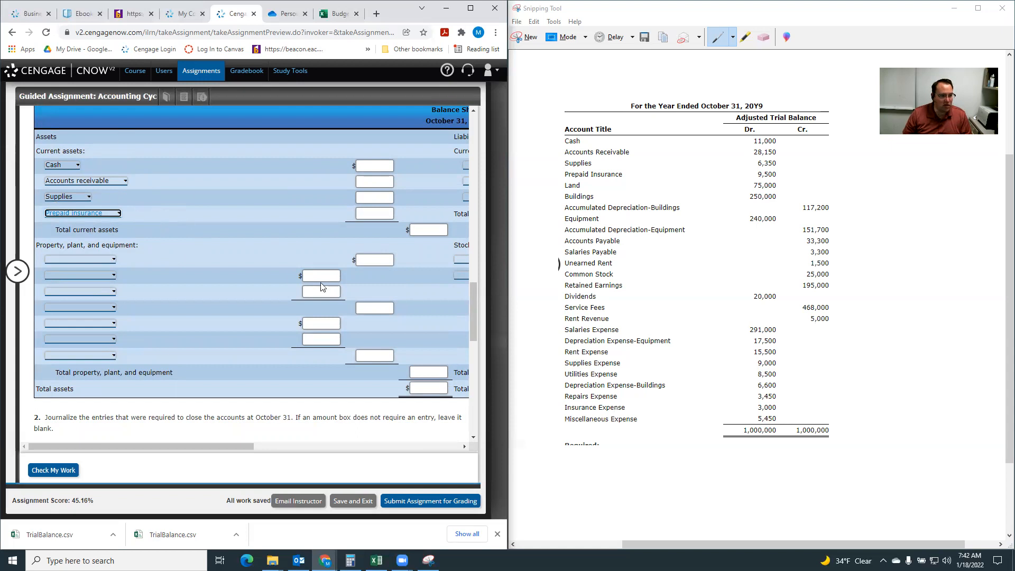
Enter current assets: cash 11,000, accounts receivable 28,150, supplies 6,350, prepaid insurance 9,500, and total current assets 55,000.
click(365, 166)
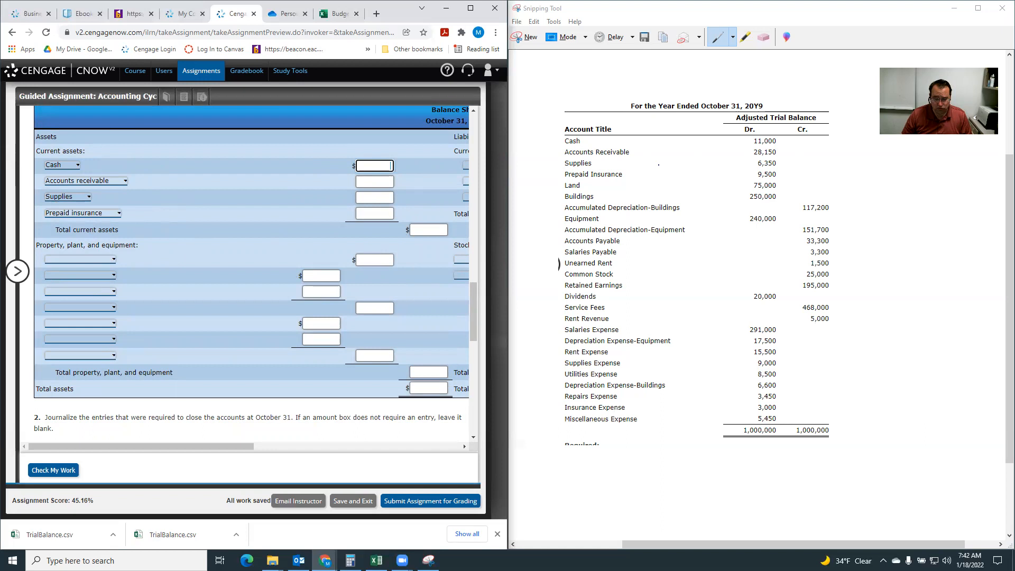
text(11000)
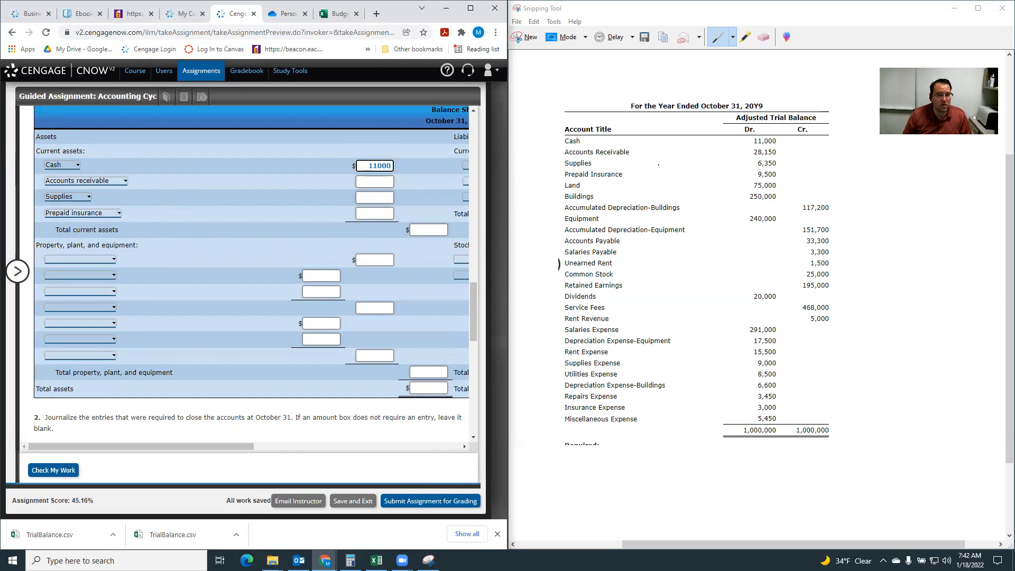
click(370, 183)
text(28)
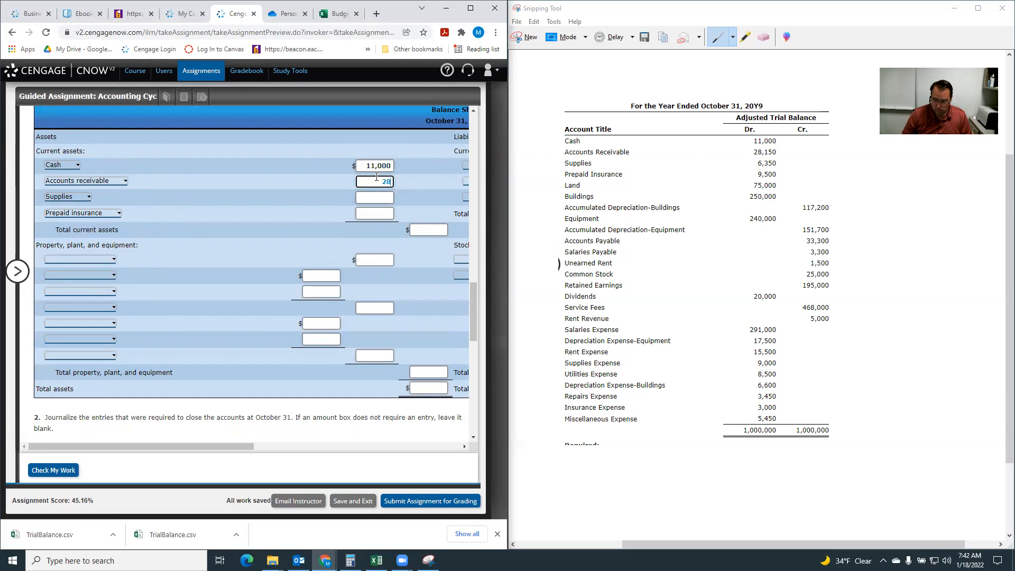
text(150)
click(374, 194)
text(6350)
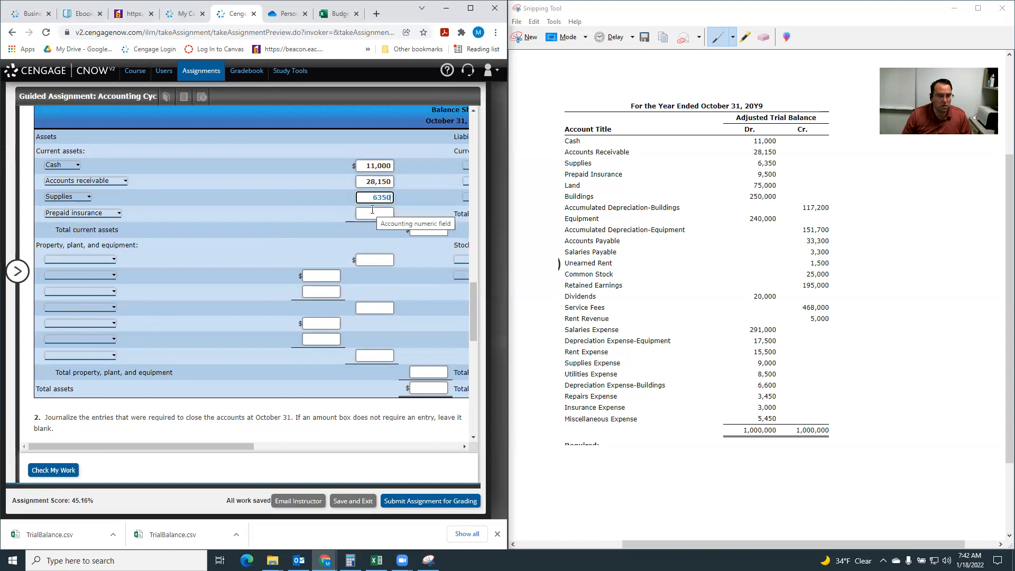
click(372, 212)
text(9500)
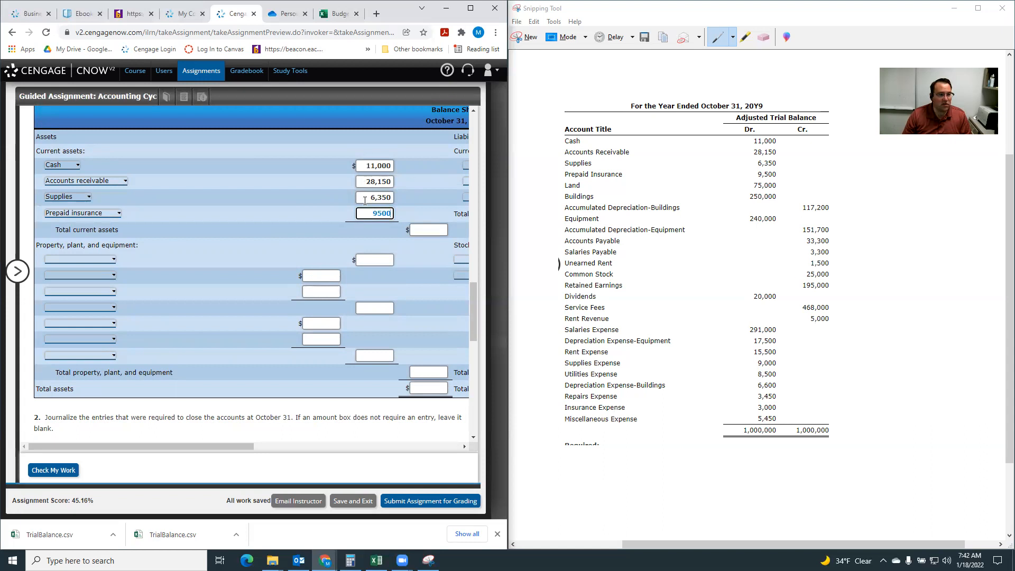
click(423, 228)
text(55000)
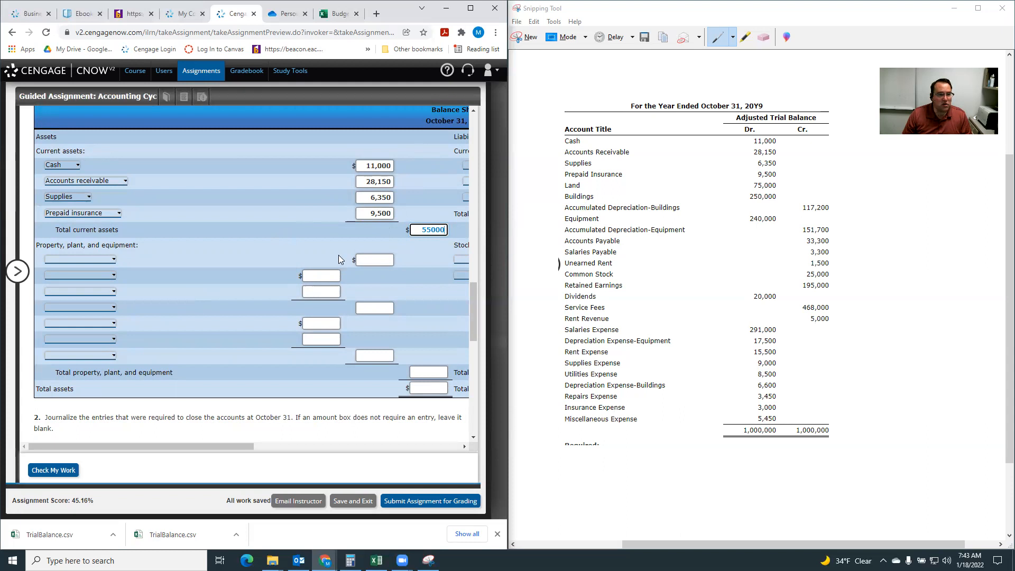
Label the first four property, plant, and equipment rows Land, Buildings, Accumulated depreciation-buildings and Book value-buildings.
click(86, 258)
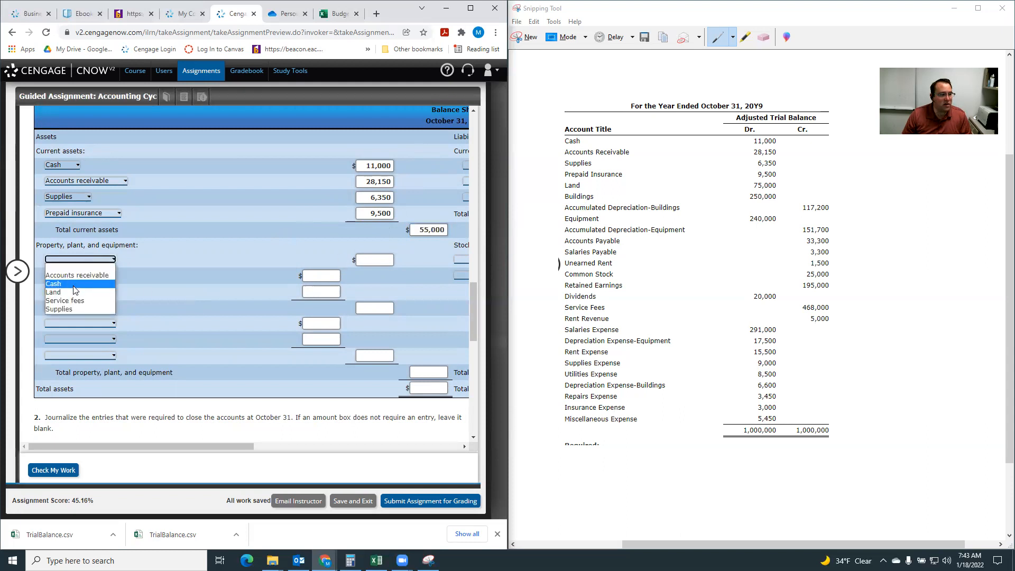
click(72, 294)
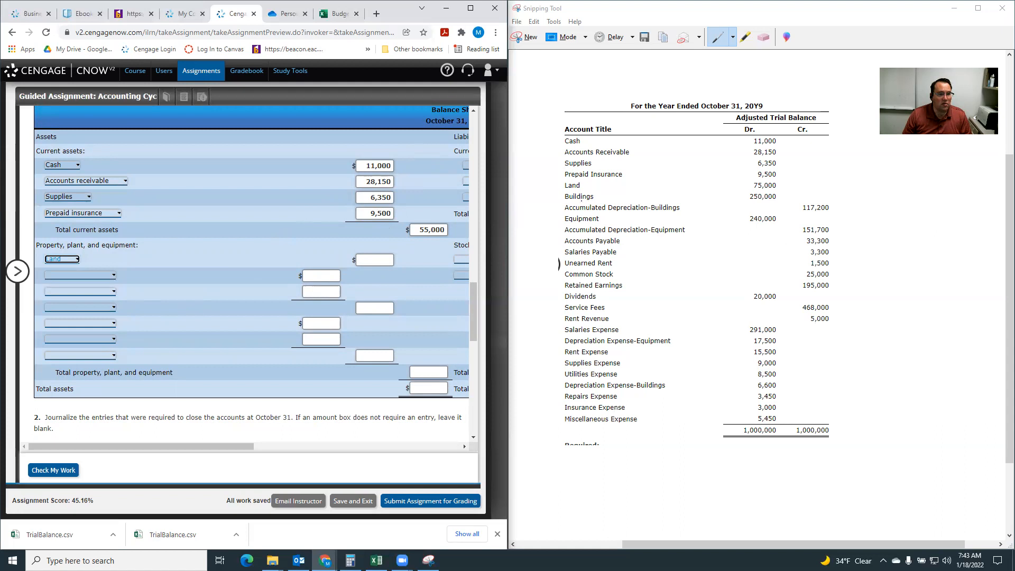
click(88, 275)
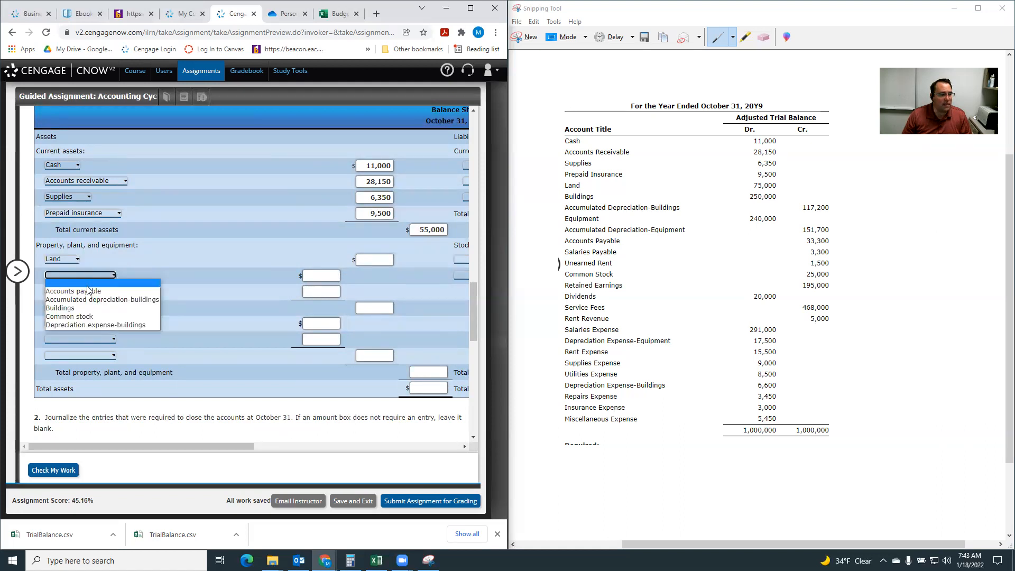
click(80, 308)
click(79, 291)
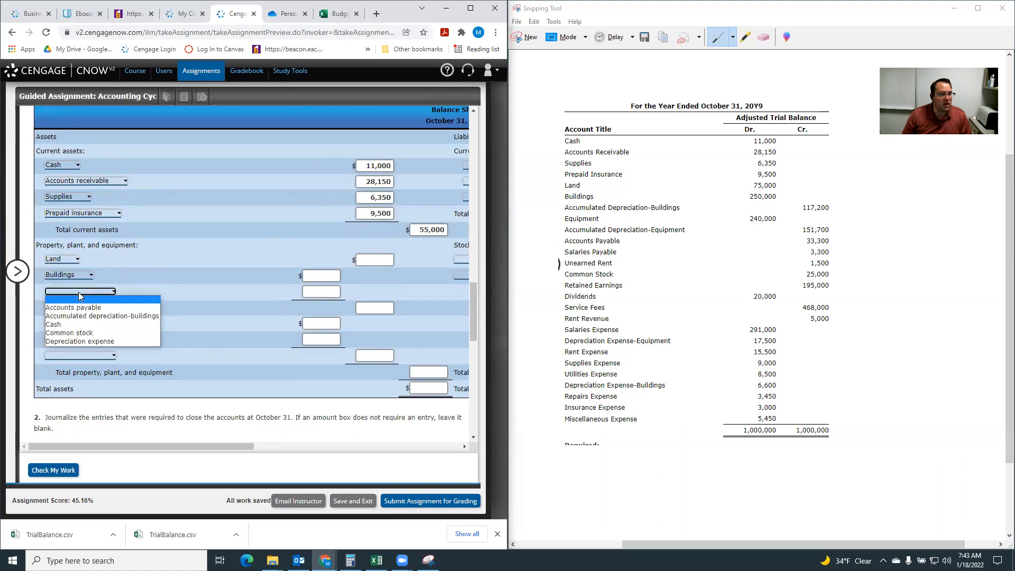
click(80, 316)
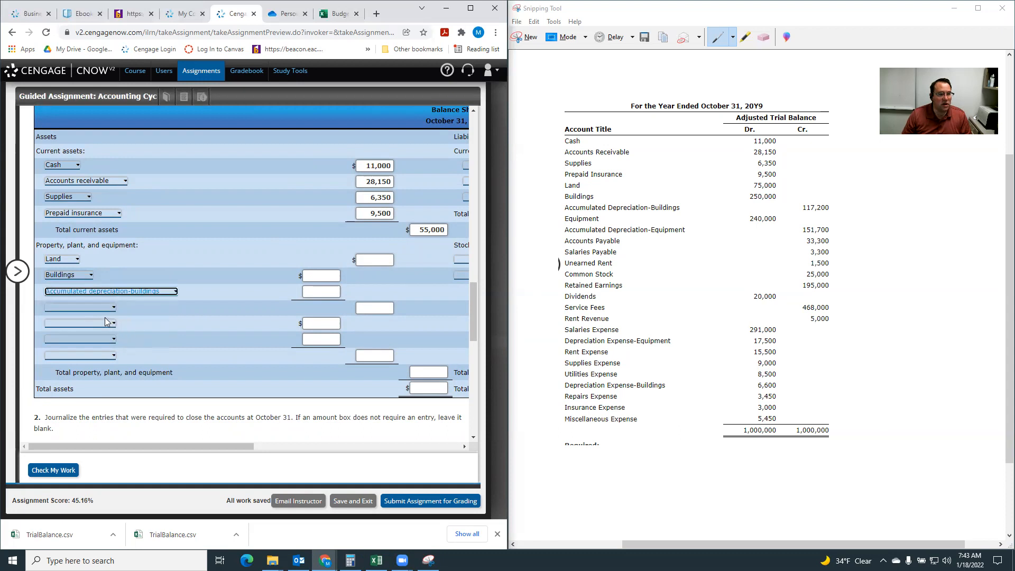
click(73, 307)
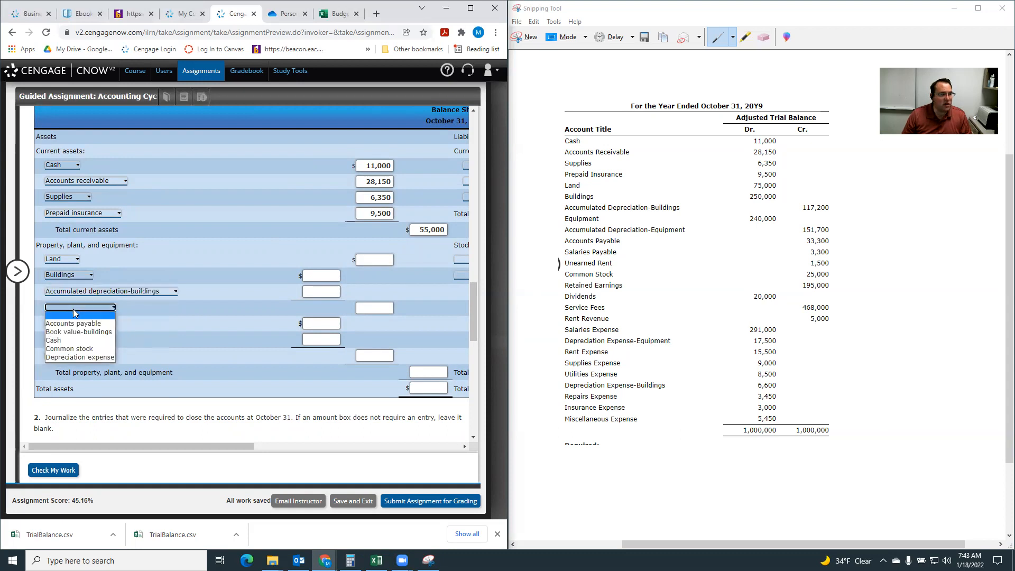
click(93, 332)
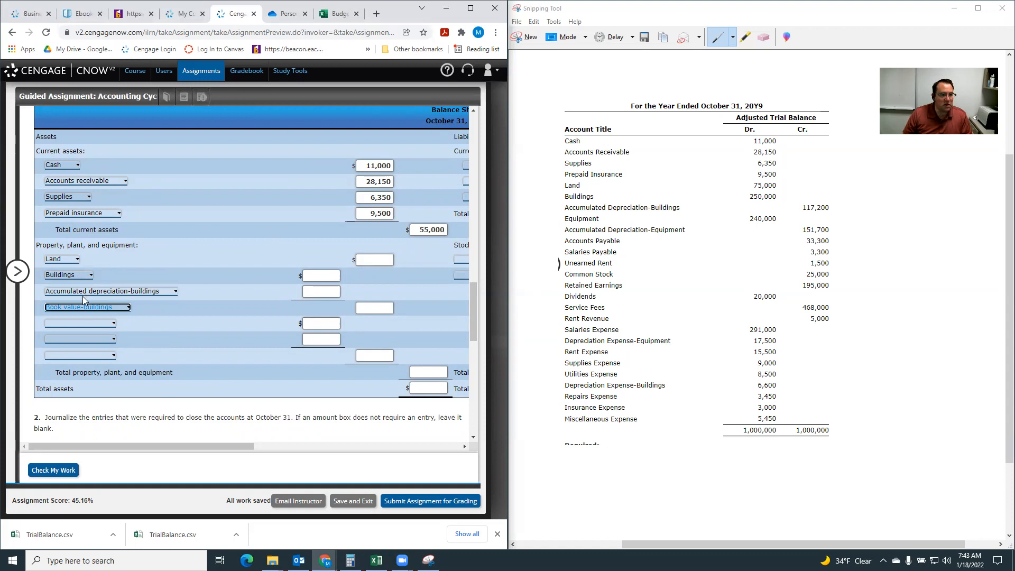
Label the last three property, plant, and equipment rows Equipment, Accumulated depreciation-equipment and Book value-equipment.
click(80, 322)
click(80, 372)
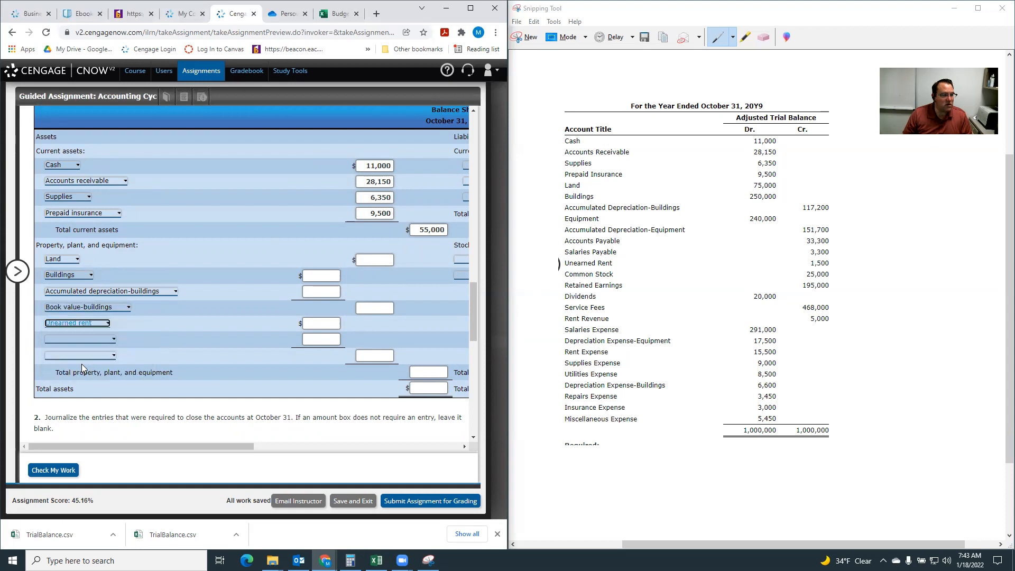
click(87, 324)
click(78, 364)
click(82, 337)
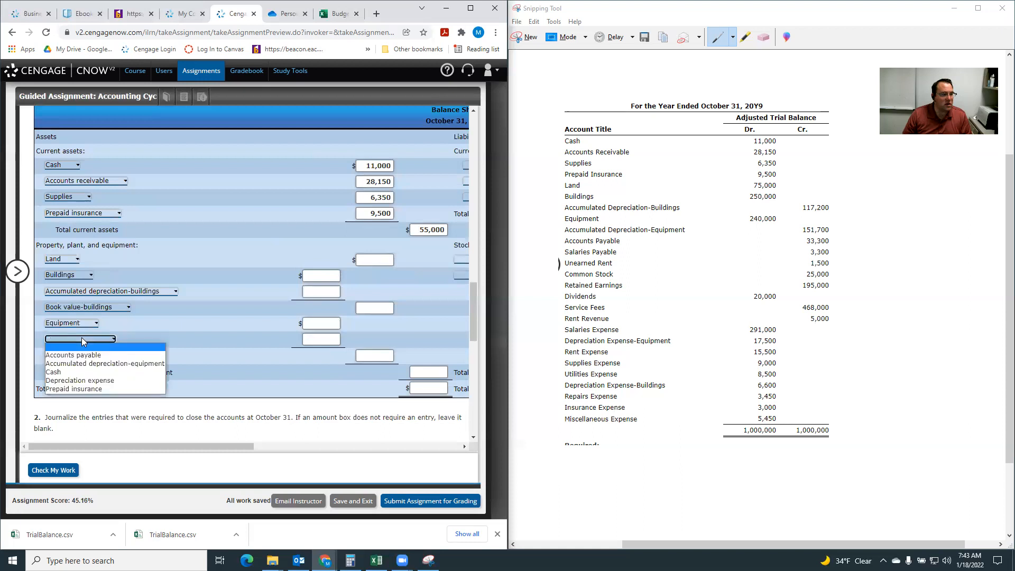
click(109, 364)
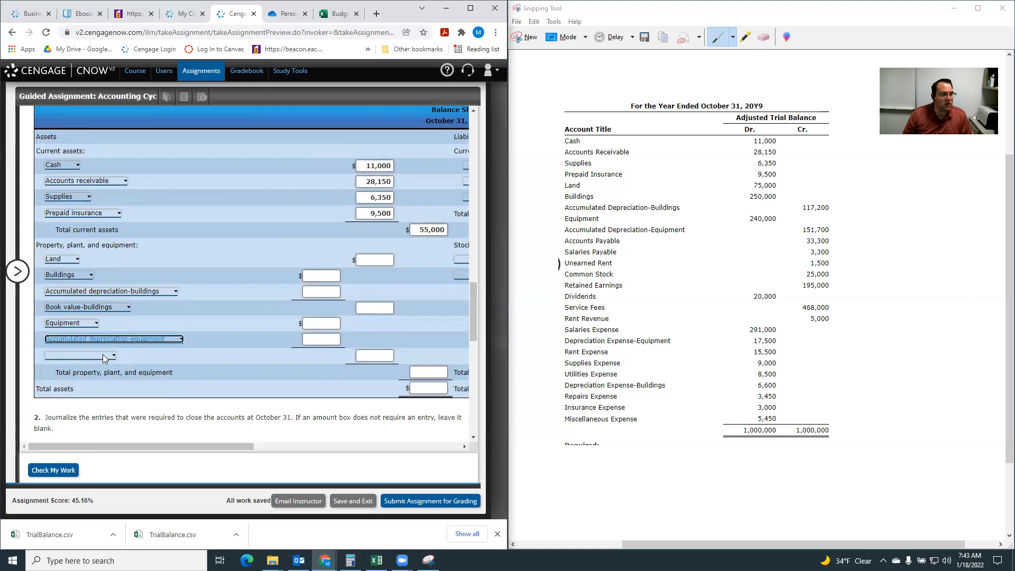
click(104, 359)
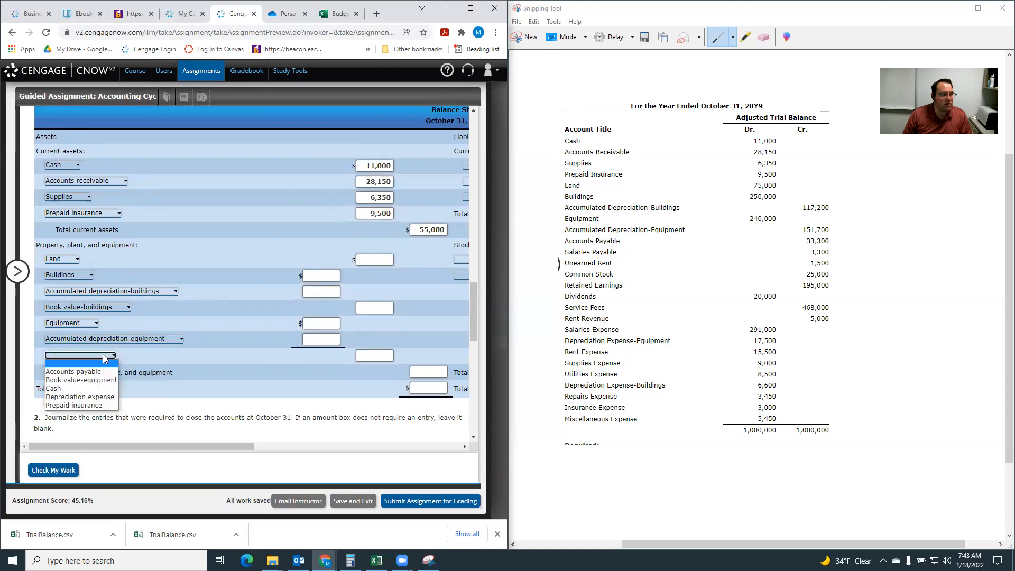
click(97, 380)
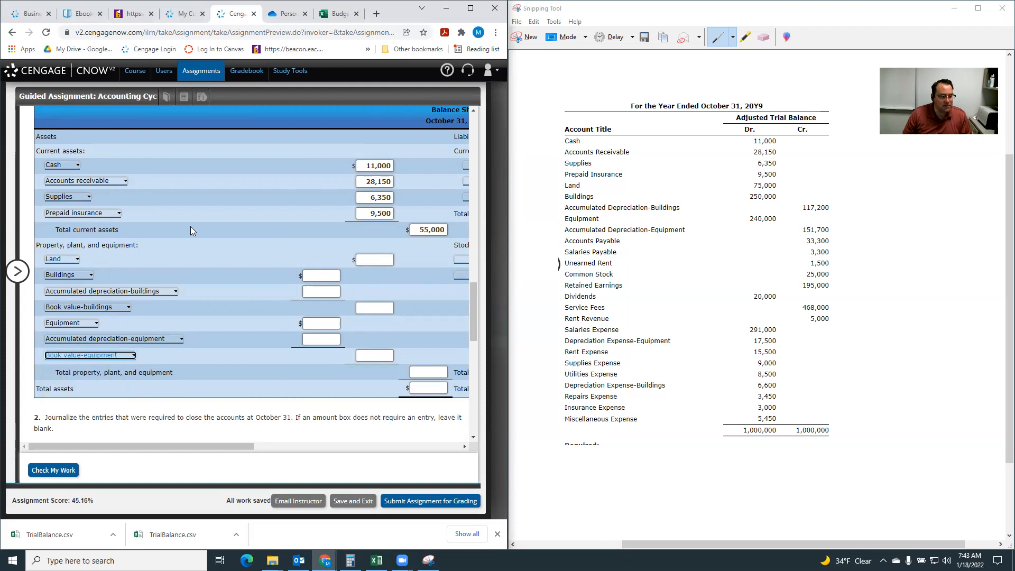
Enter 75,000 for Land and 250,000 for Buildings in the property, plant, and equipment section.
click(375, 261)
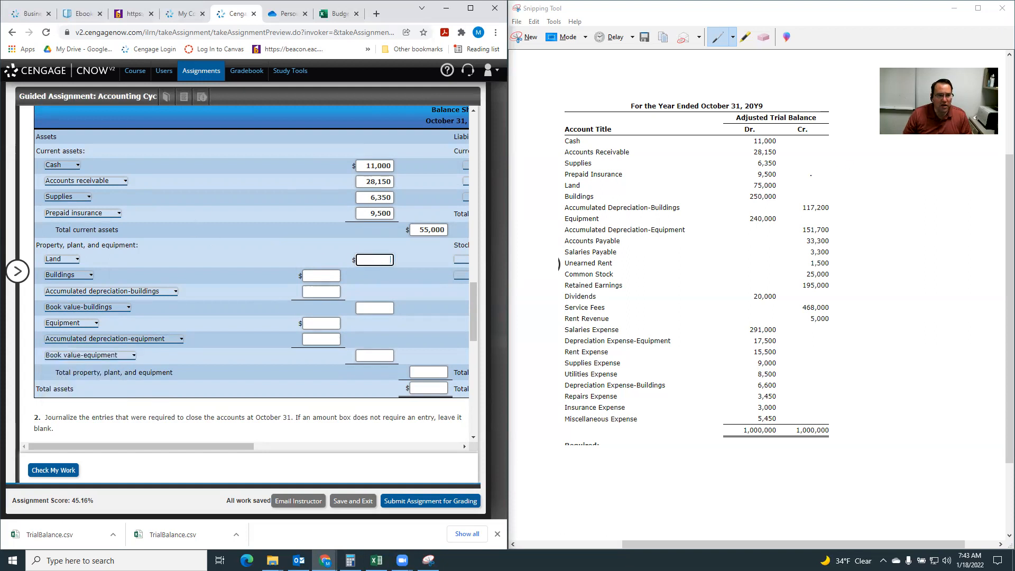
text(7)
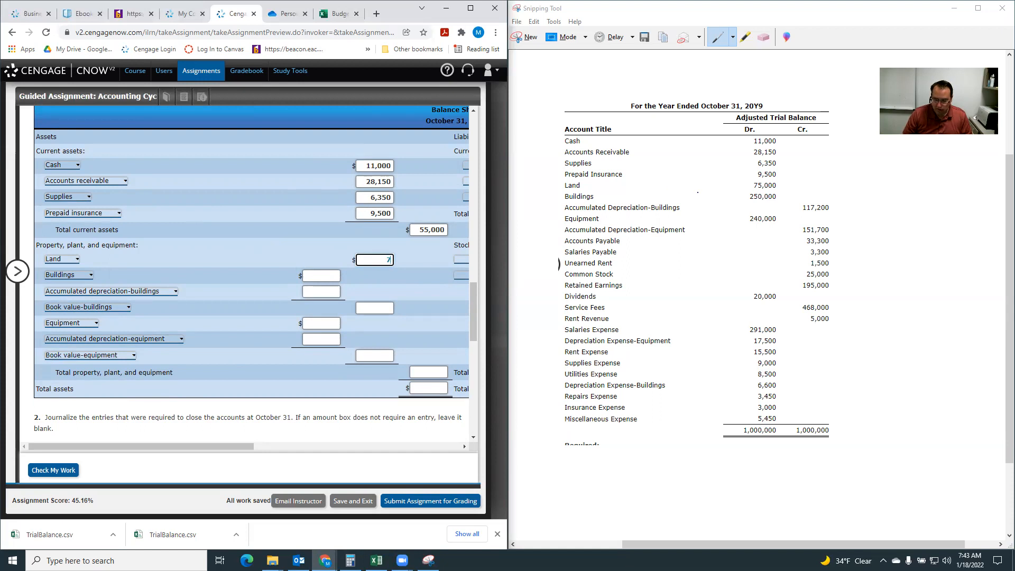
text(5000)
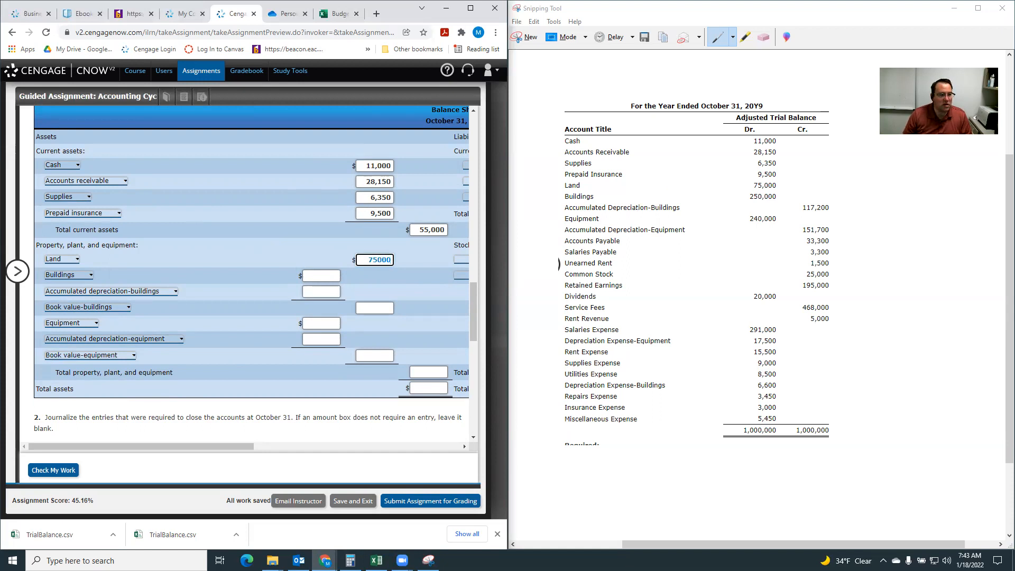
click(322, 276)
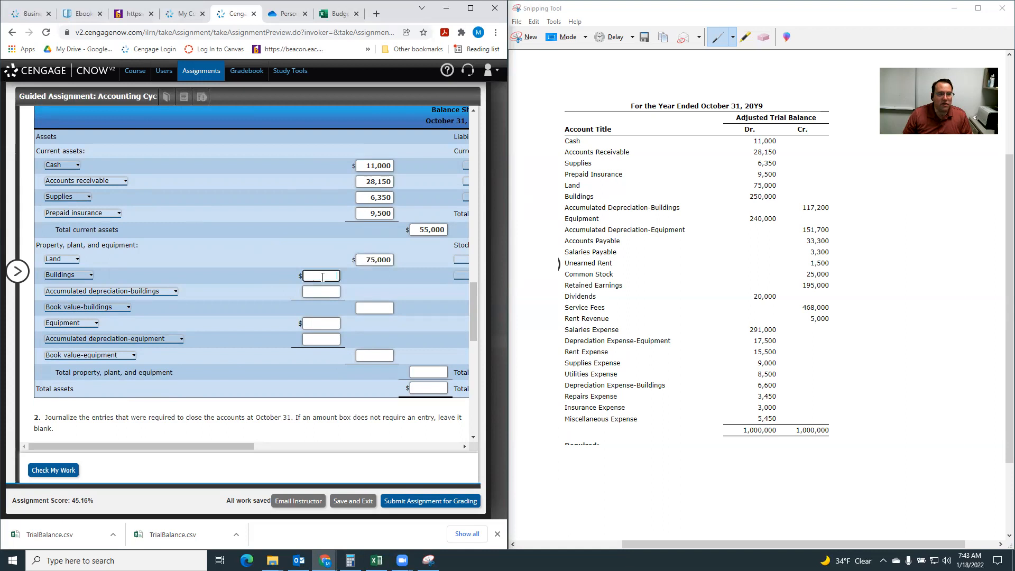
text(250000)
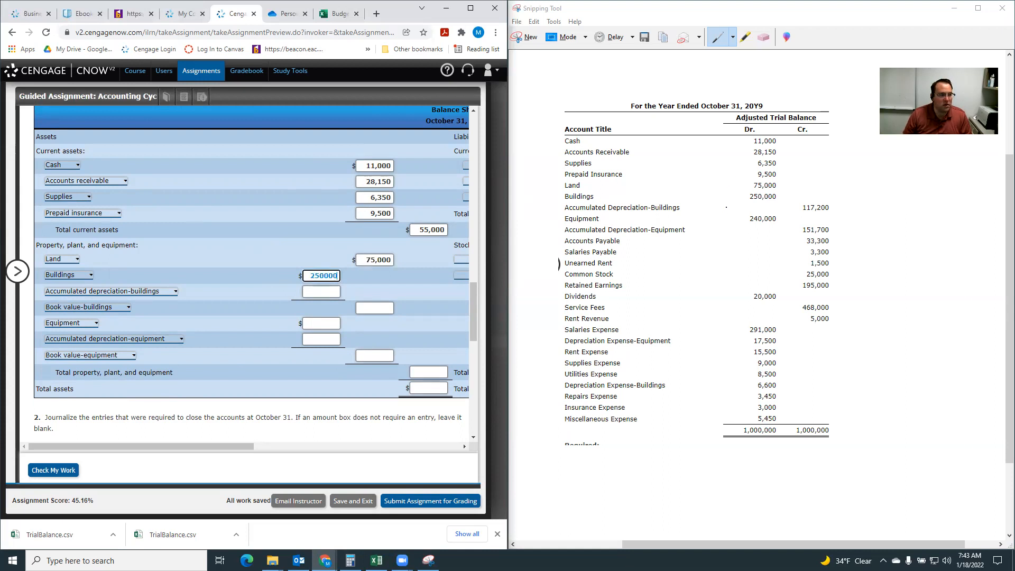
Enter -117,200 for Accumulated depreciation-buildings and 132,800 for Book value-buildings.
click(323, 290)
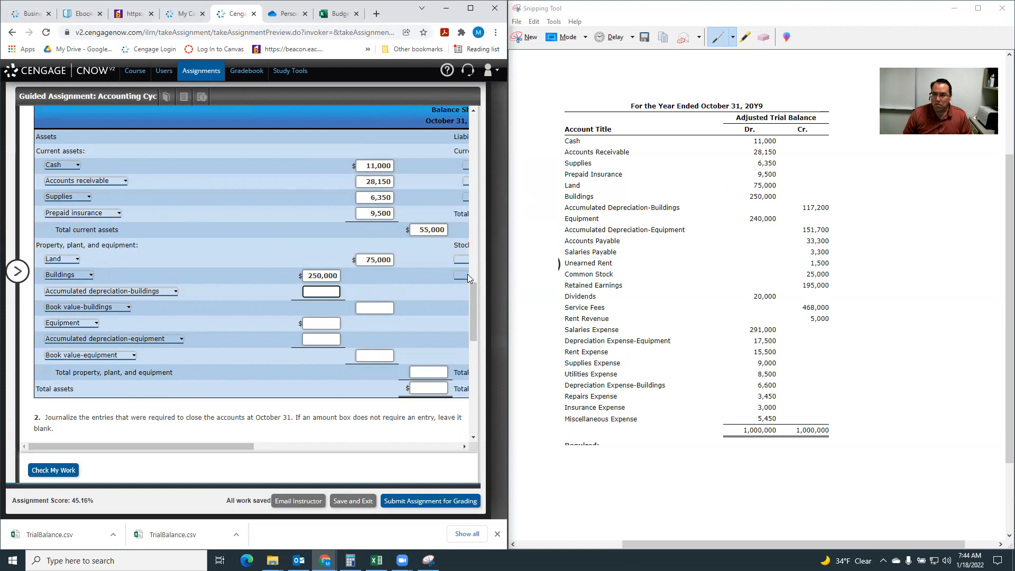
text(-)
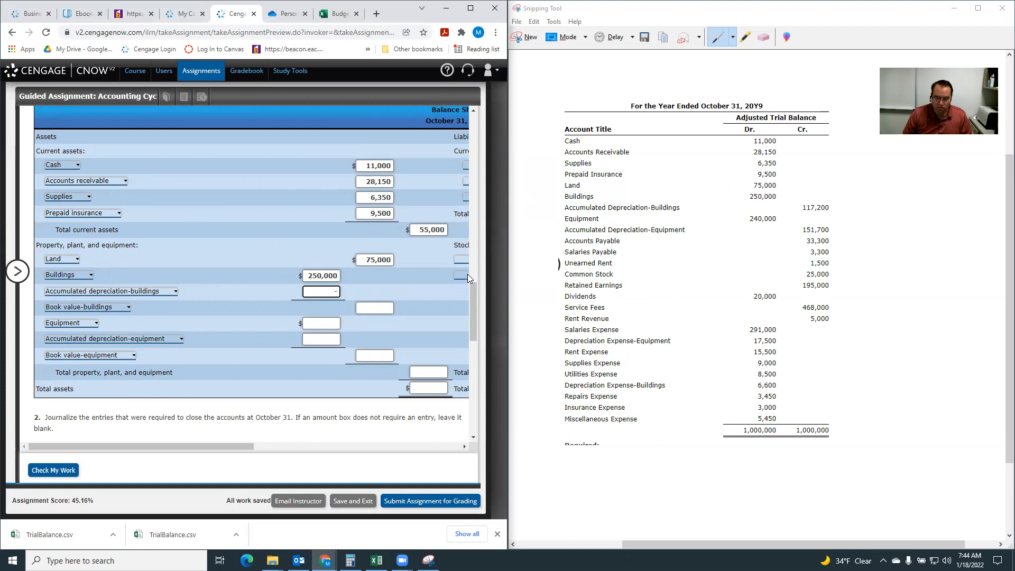
text(117200)
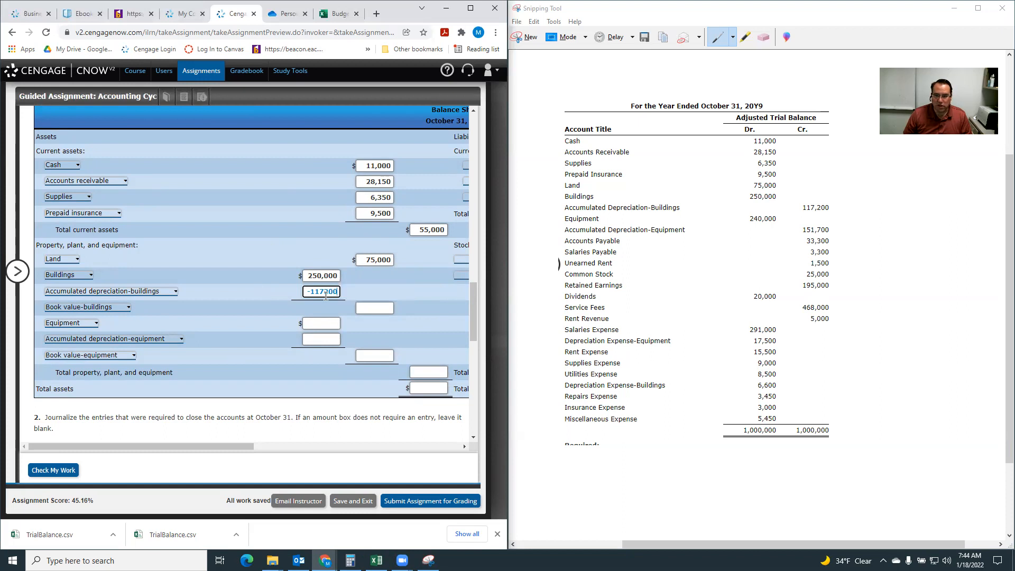
click(389, 308)
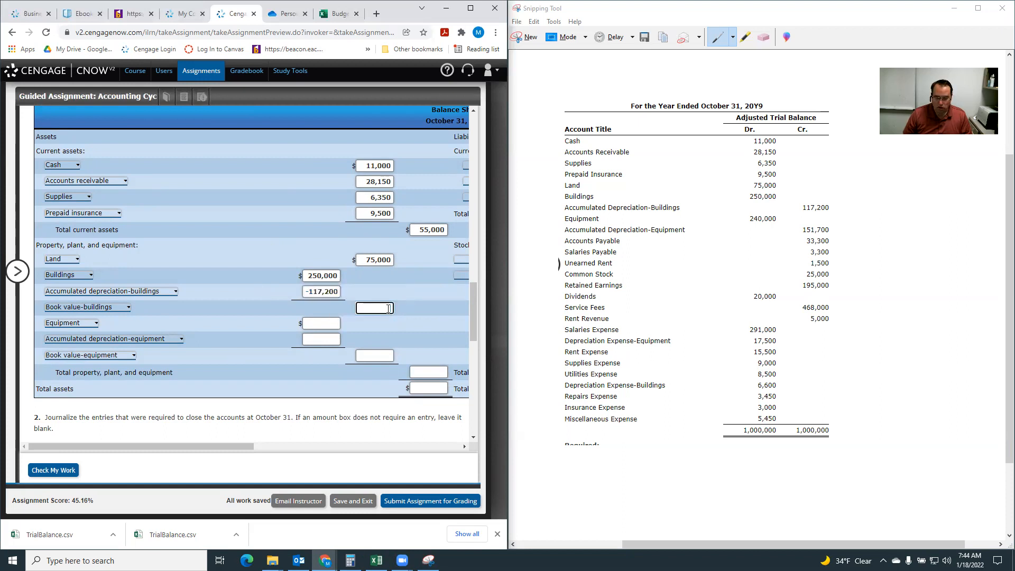
text(132800)
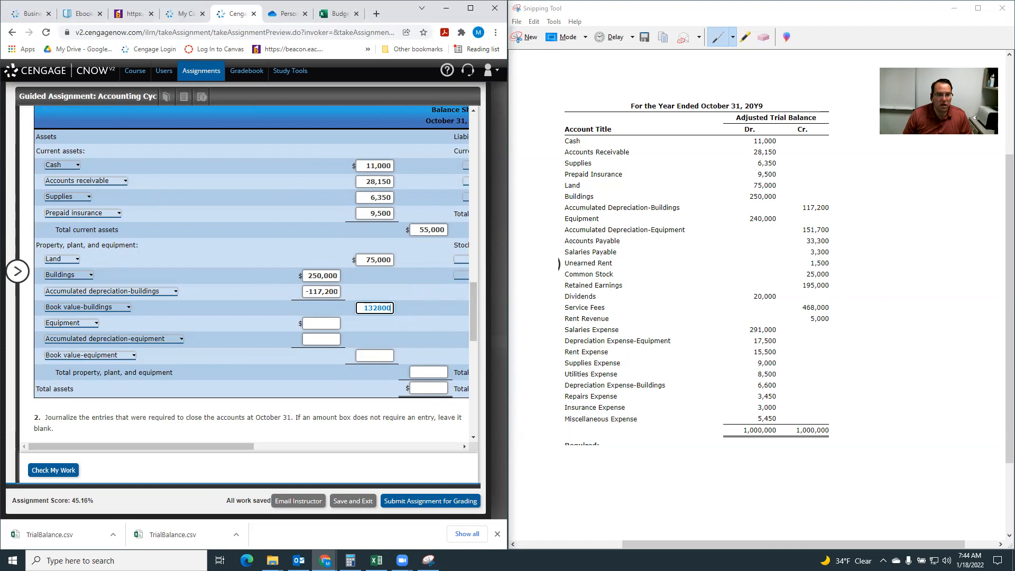
Enter equipment amounts: Equipment 240,000, Accumulated depreciation-equipment -151,700 and Book value-equipment 88,300.
click(320, 322)
text(2400000)
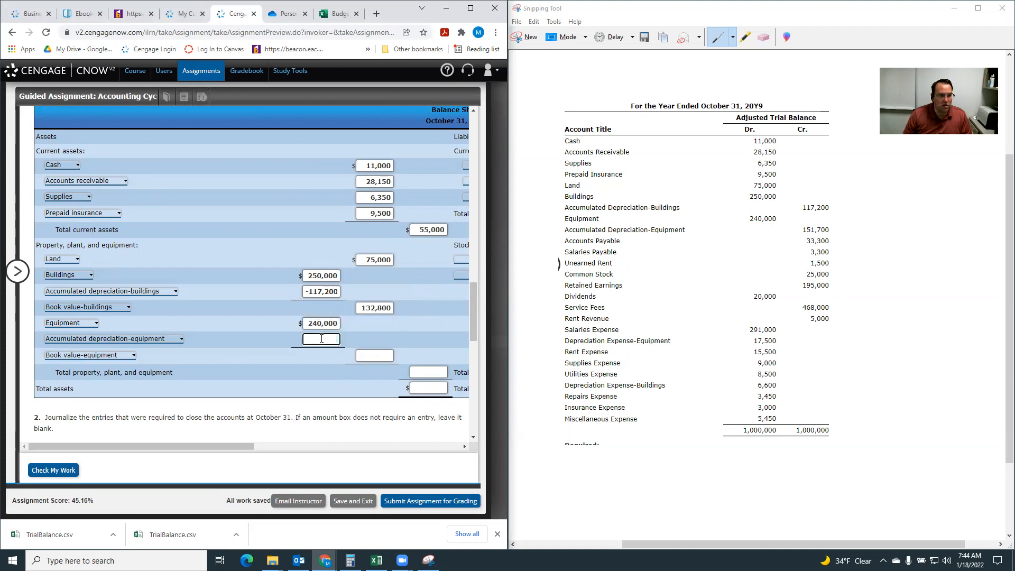
click(320, 338)
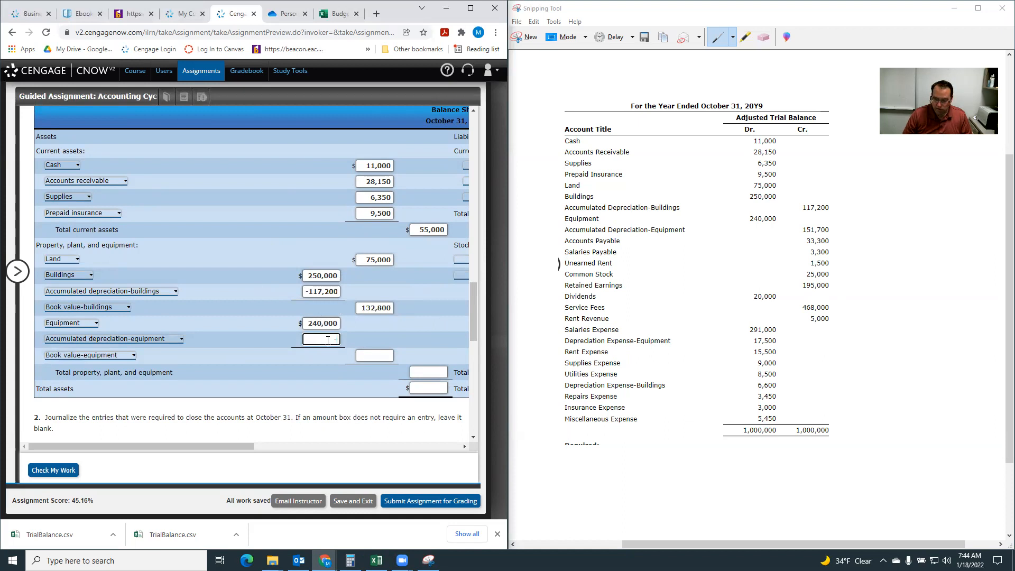
text(-151700)
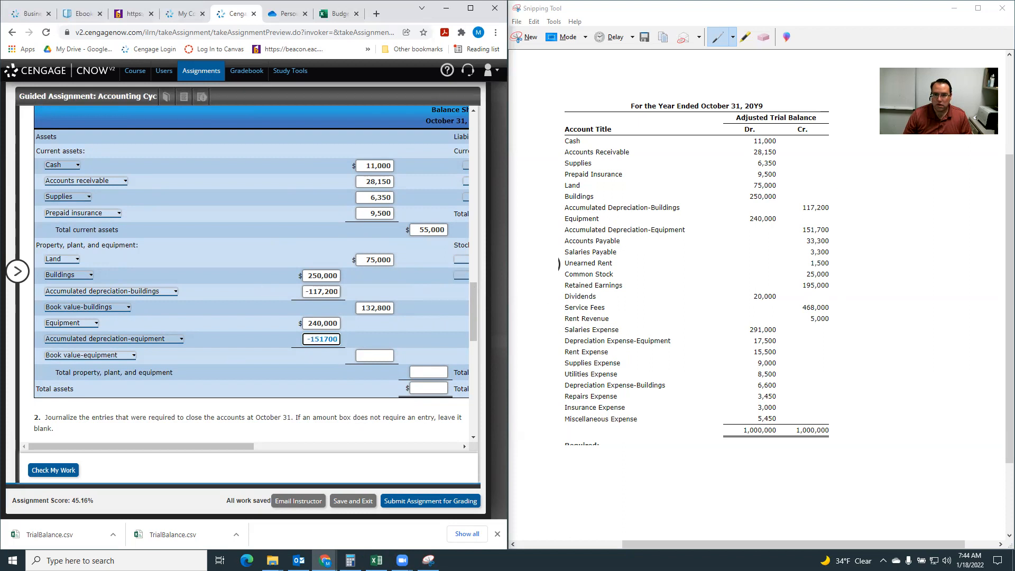
click(379, 357)
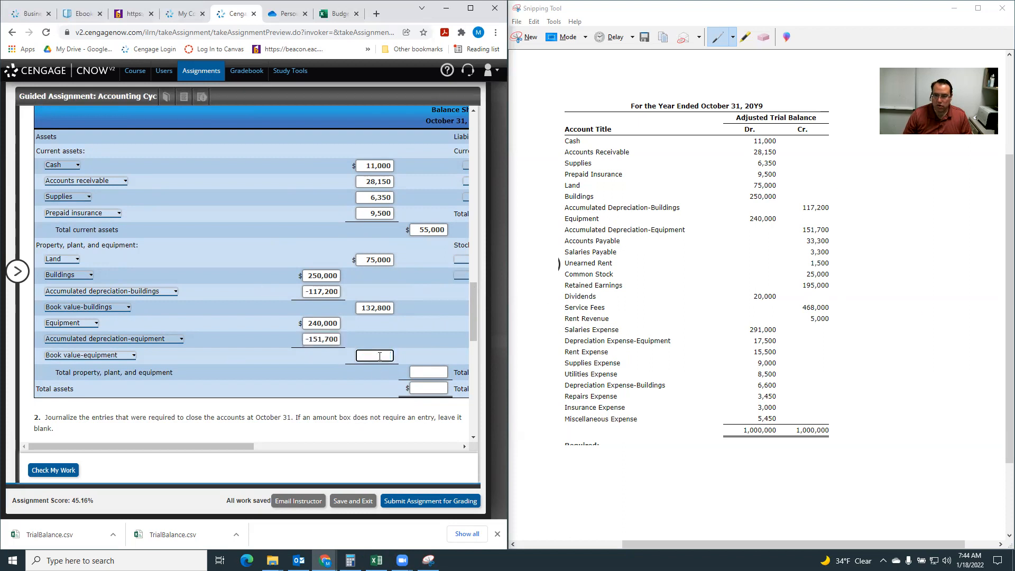
text(88300)
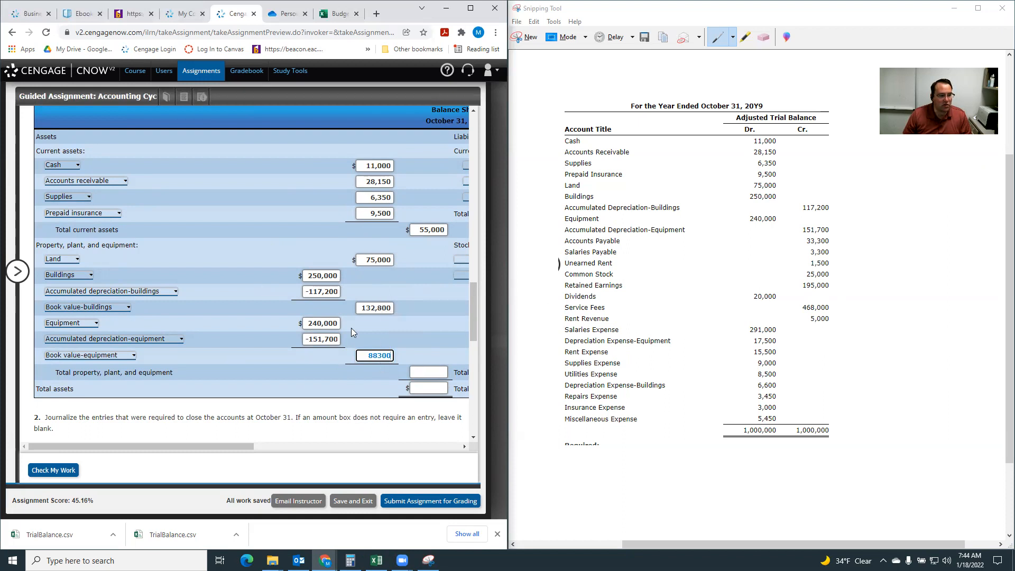
Enter 296,100 for total property, plant, and equipment and 351,100 for total assets.
click(429, 370)
text(296100)
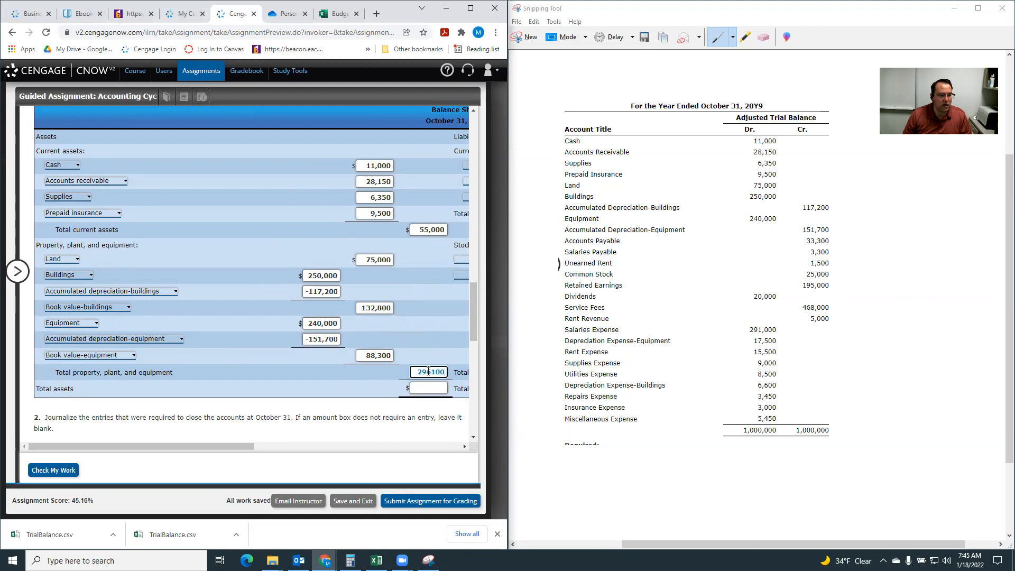
click(433, 386)
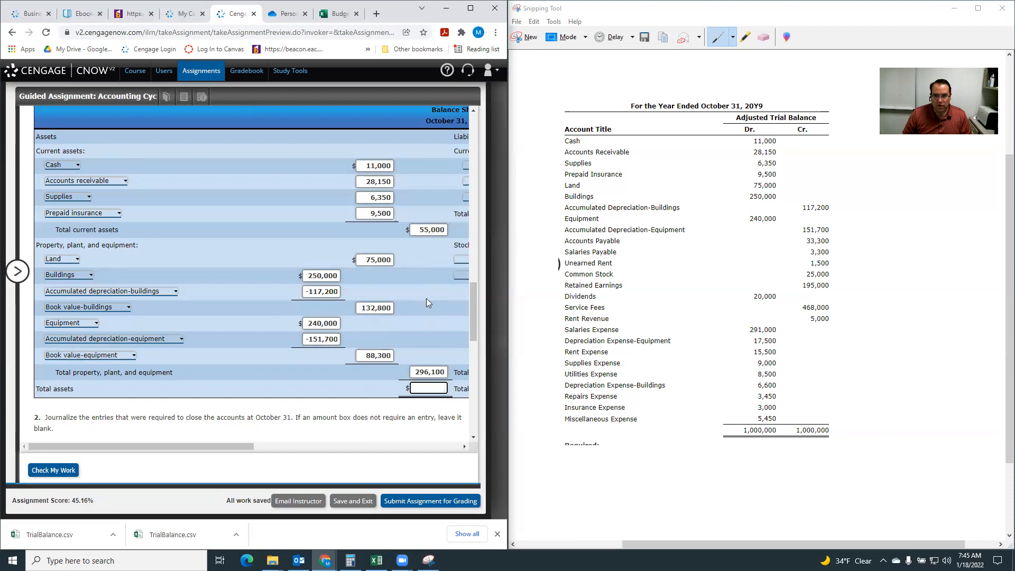
text(351100)
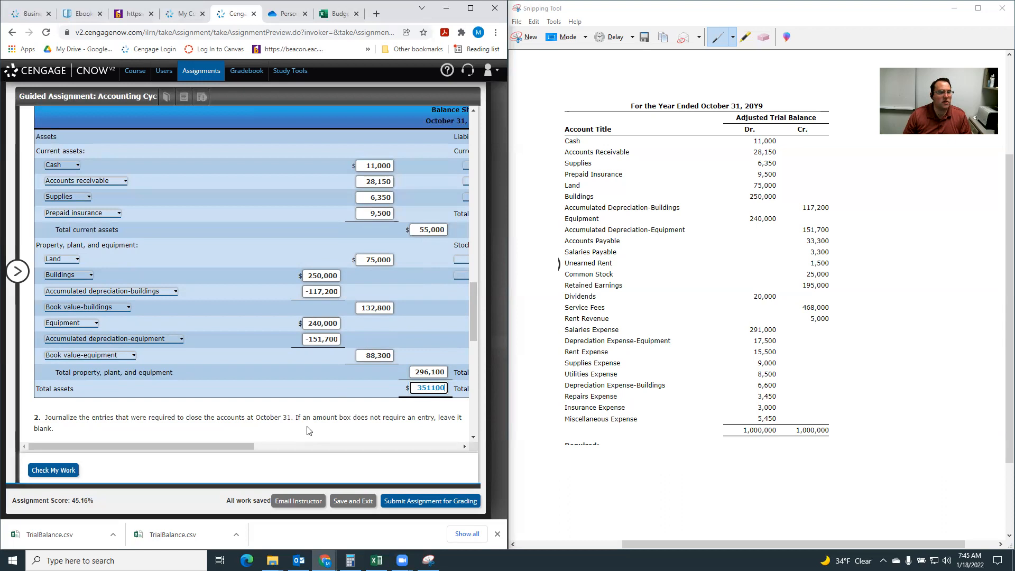
Label the balance sheet's current liability rows Accounts payable, Salaries payable and Unearned rent.
click(223, 448)
drag(226, 452, 422, 448)
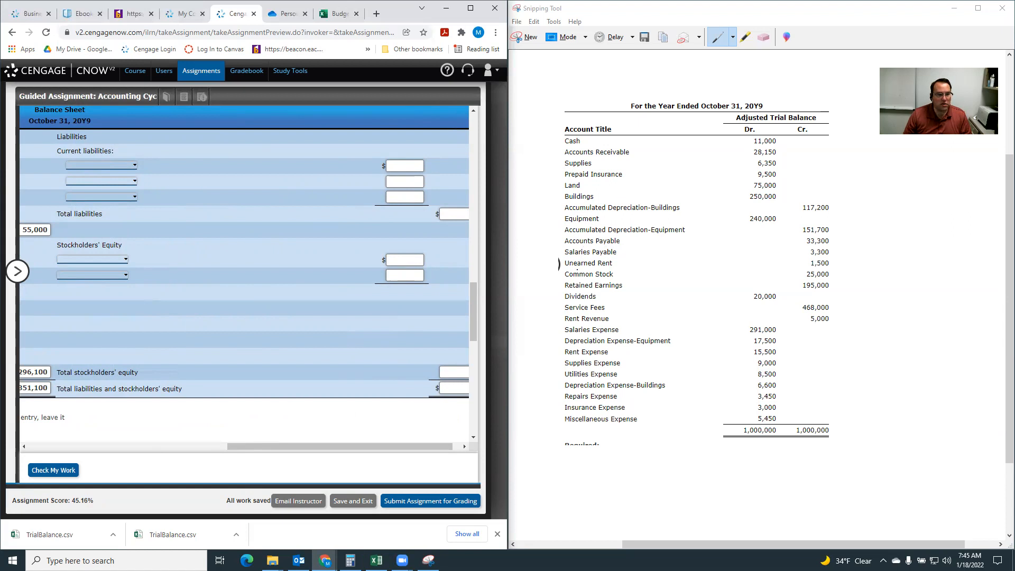
click(113, 165)
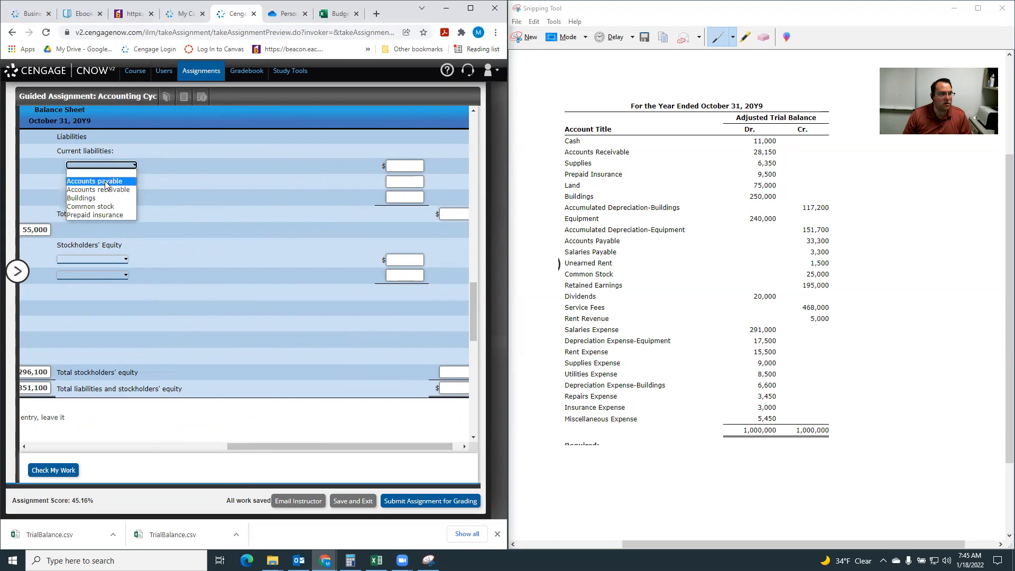
click(106, 182)
click(106, 181)
scroll(97, 210, down, 2)
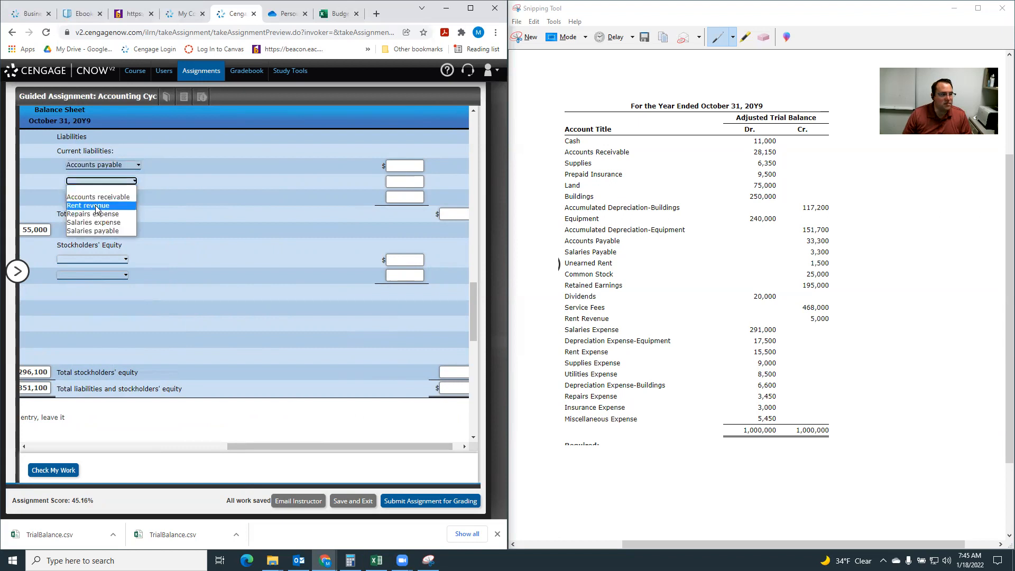
click(104, 231)
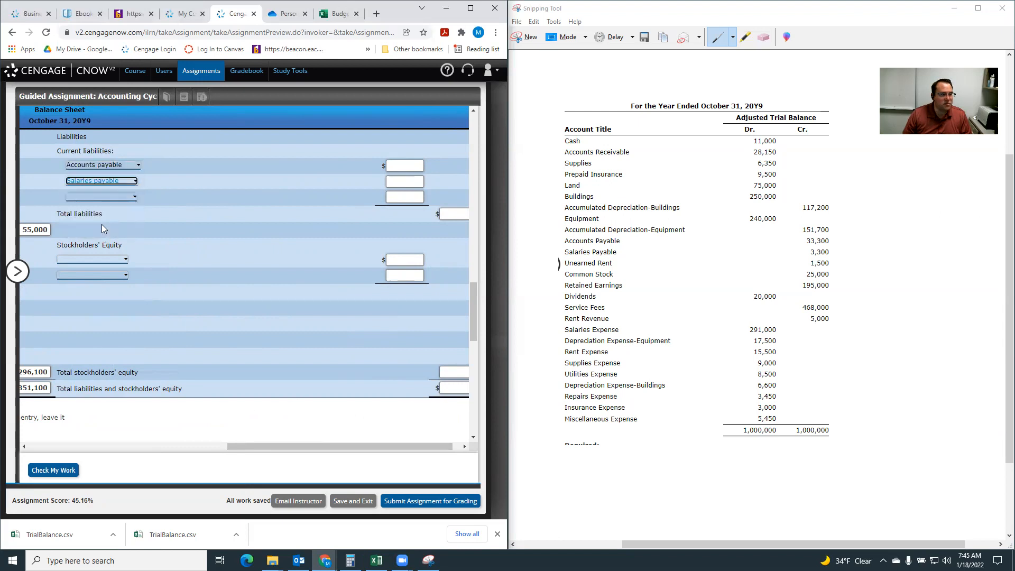
click(102, 197)
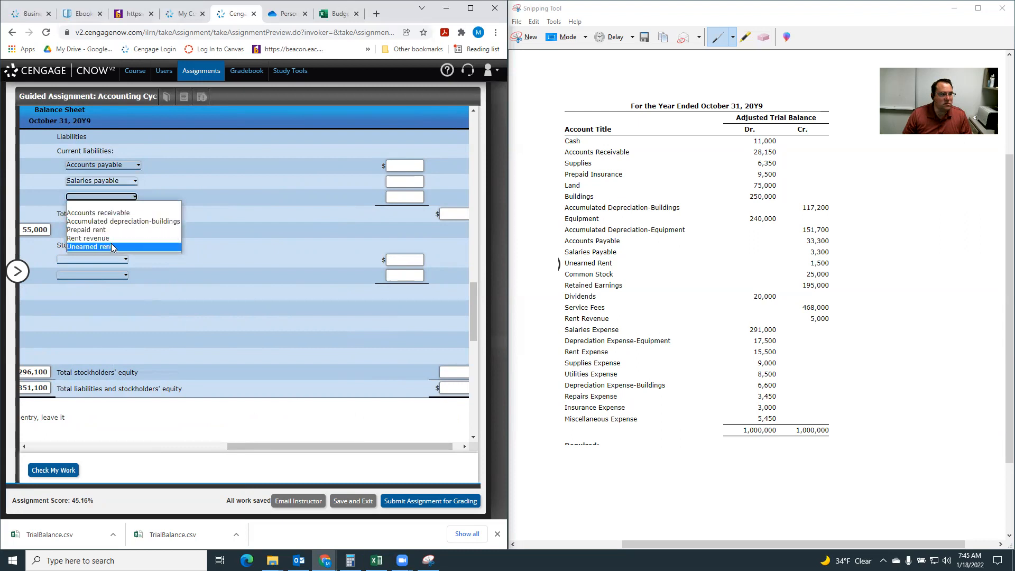
click(112, 247)
Enter current liabilities: accounts payable 33,300, salaries payable 3,300, unearned rent 1,500, and total liabilities 38,100.
click(404, 168)
text(33300)
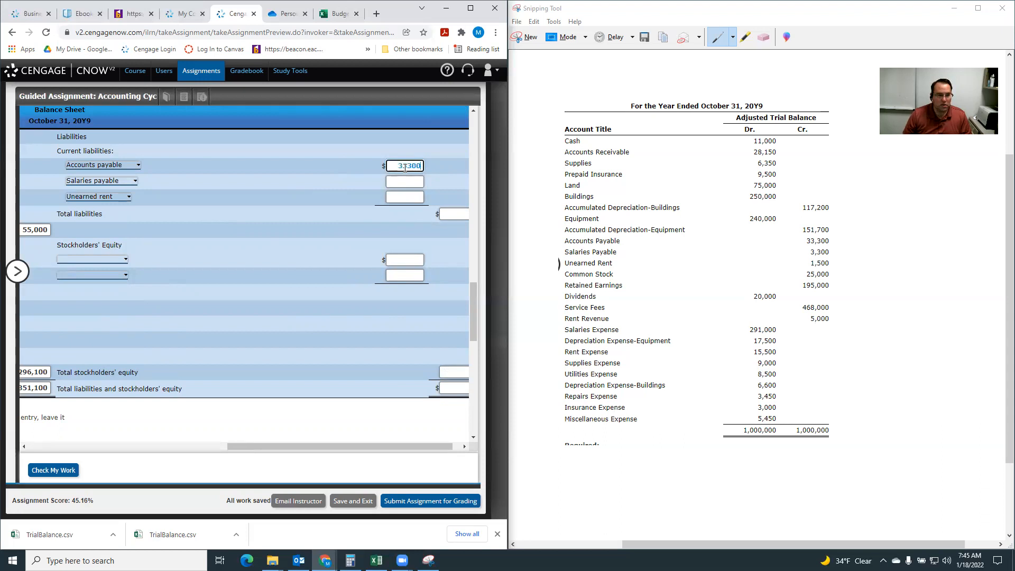
click(399, 181)
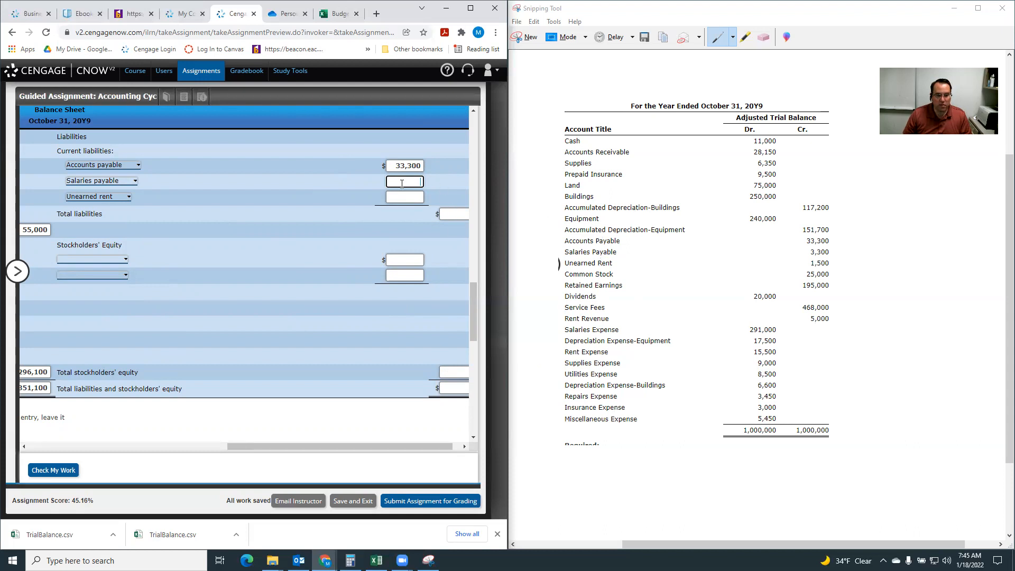
text(3300)
click(404, 197)
text(1500)
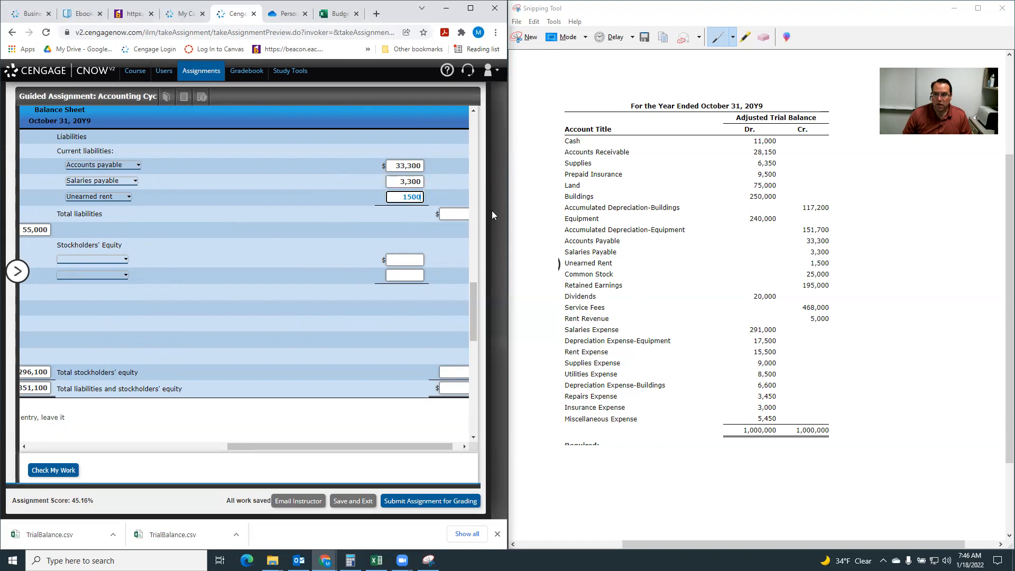
click(462, 214)
text(38100)
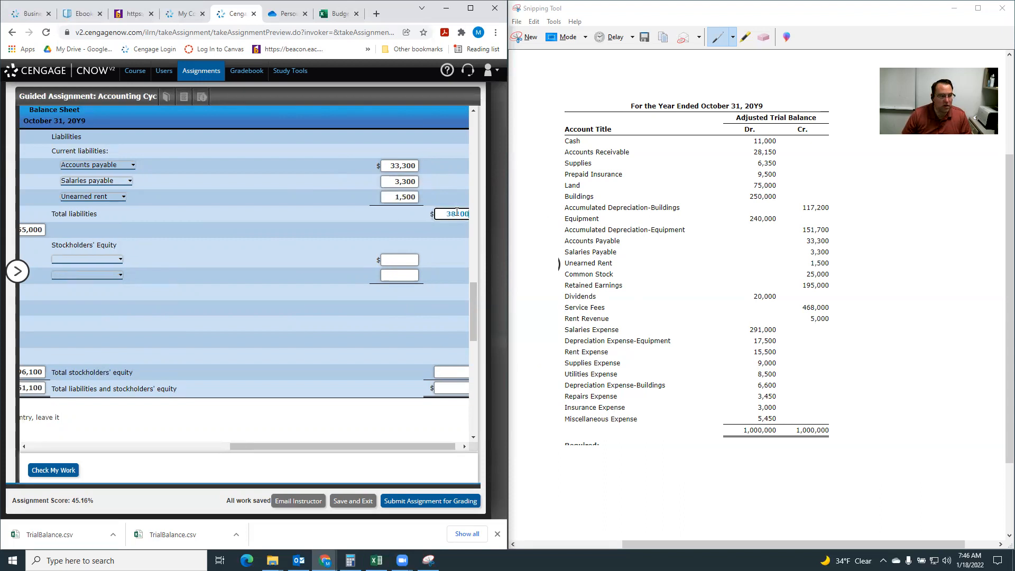
Label the stockholders' equity rows Common stock and Retained earnings, and enter 25,000 for common stock.
drag(277, 448, 310, 454)
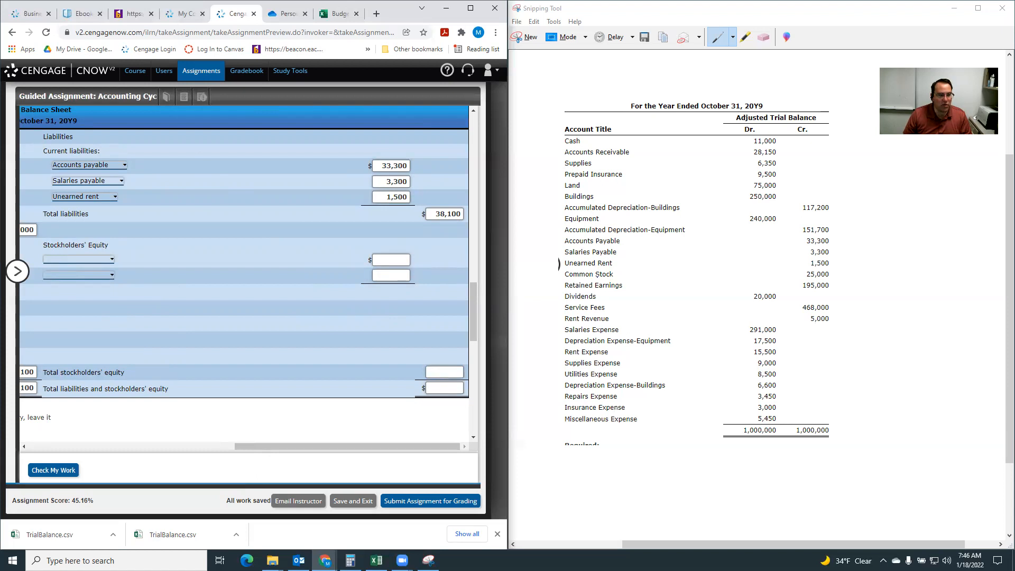
click(69, 258)
click(100, 280)
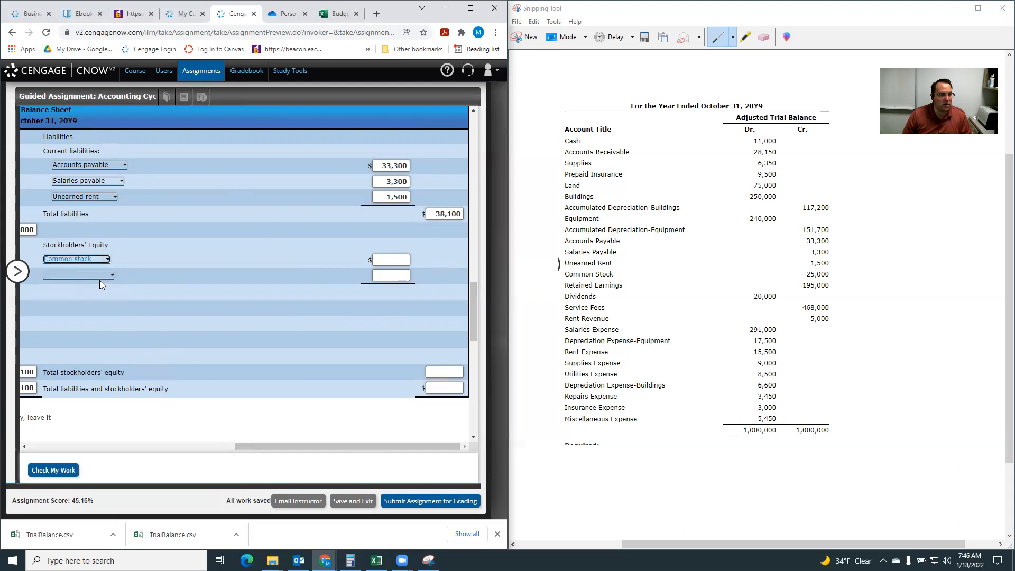
click(91, 273)
click(74, 307)
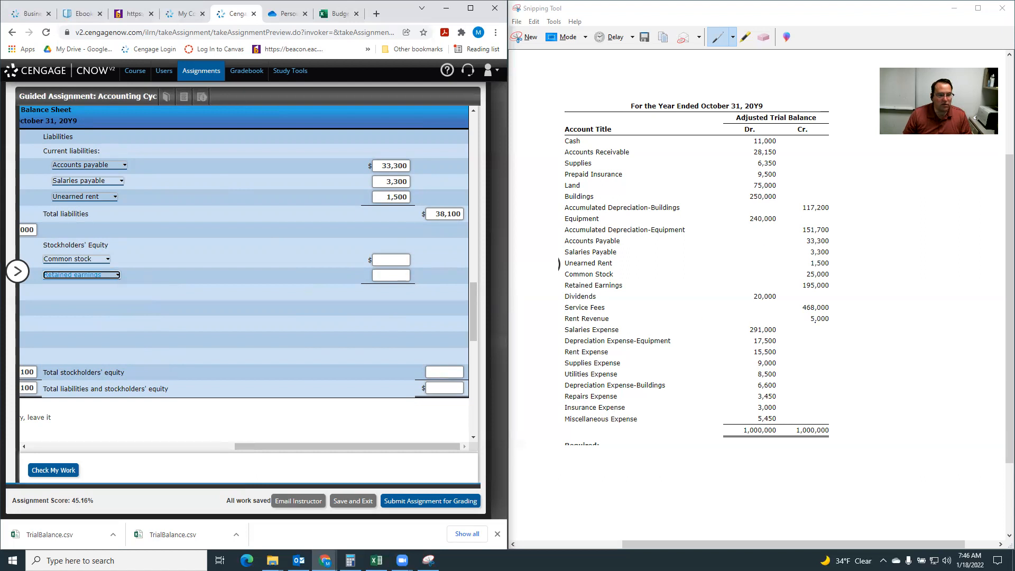
click(397, 259)
text(25000)
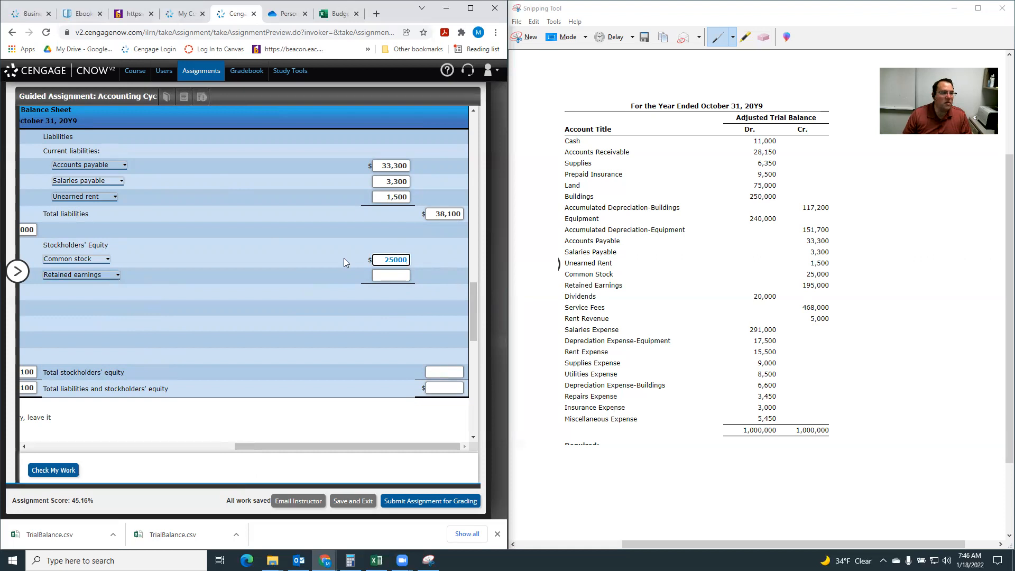
Look up the ending retained earnings in the statement of stockholders' equity and enter 288,000 for retained earnings on the balance sheet.
scroll(307, 269, up, 2)
scroll(307, 270, up, 4)
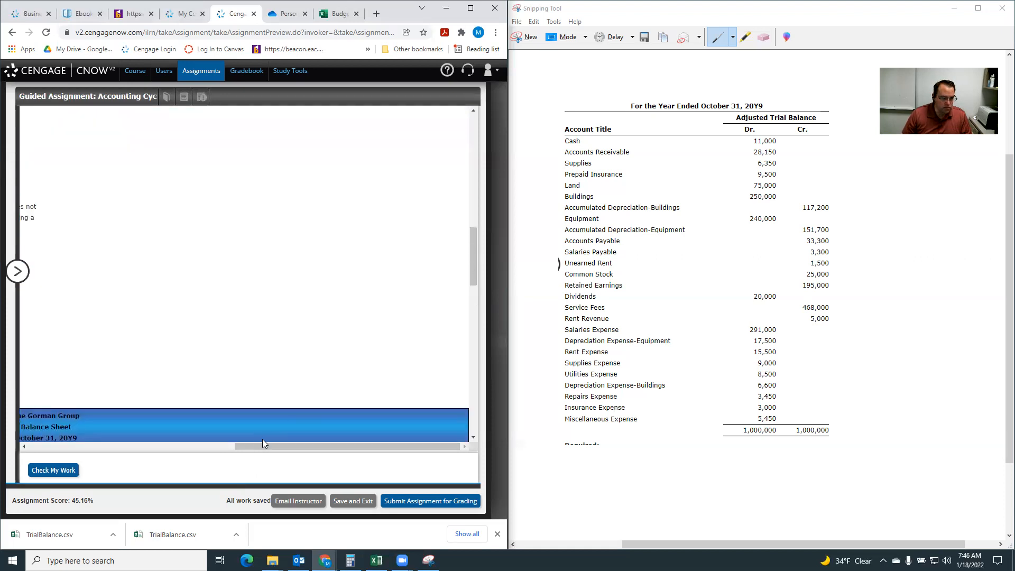
drag(266, 447, 61, 446)
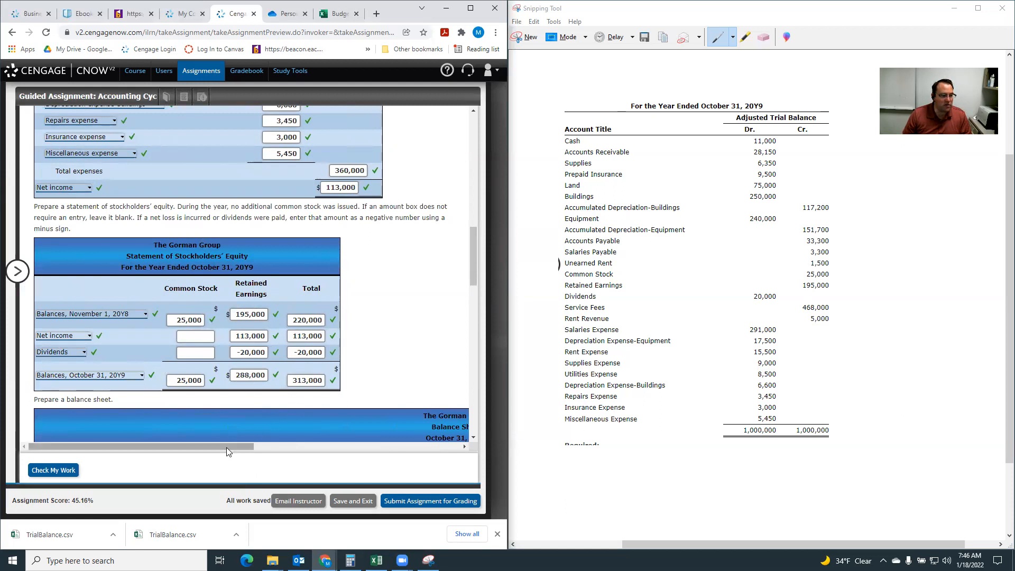
drag(232, 446, 438, 446)
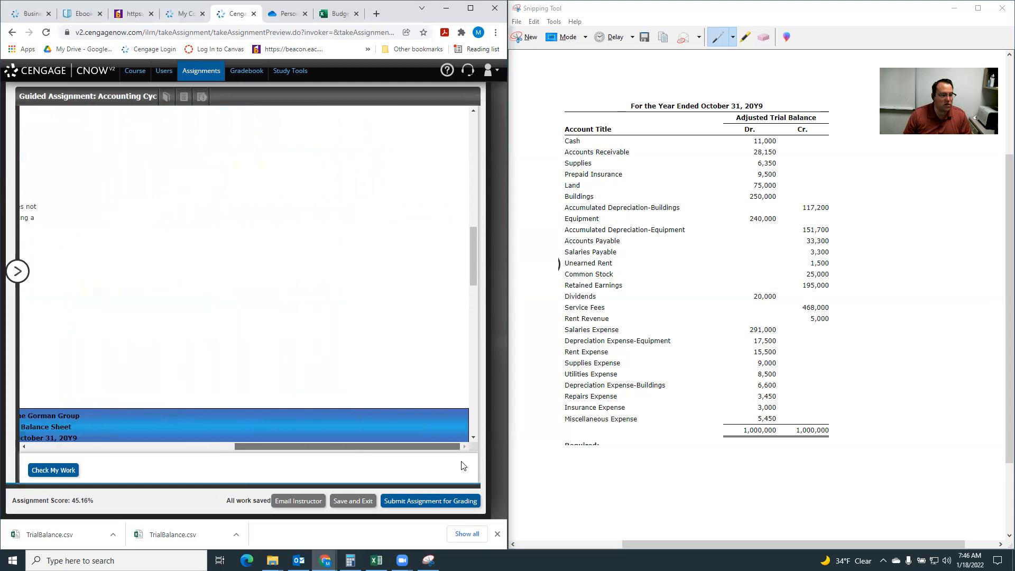
scroll(400, 391, down, 8)
scroll(396, 328, up, 2)
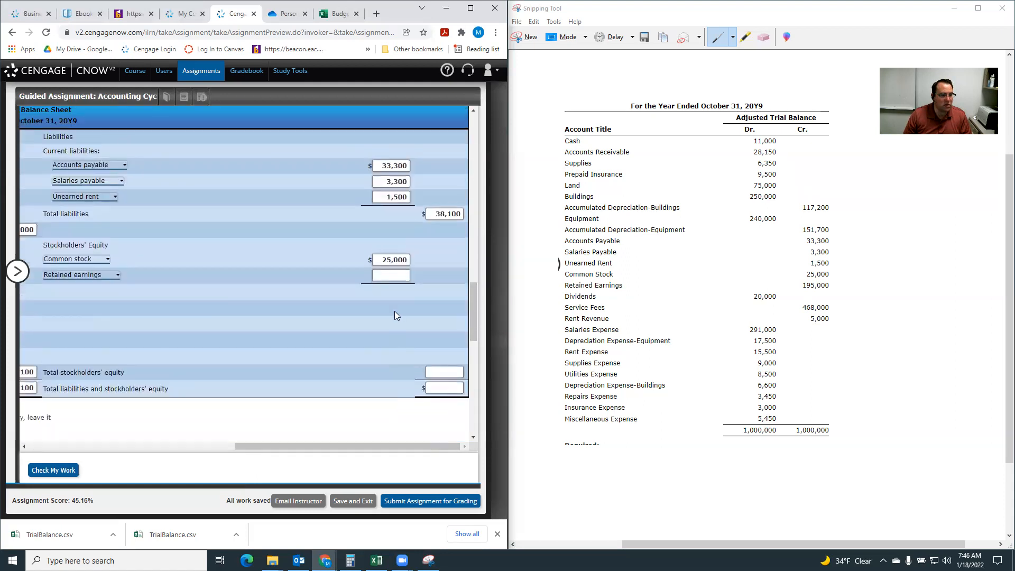
click(387, 276)
text(288000)
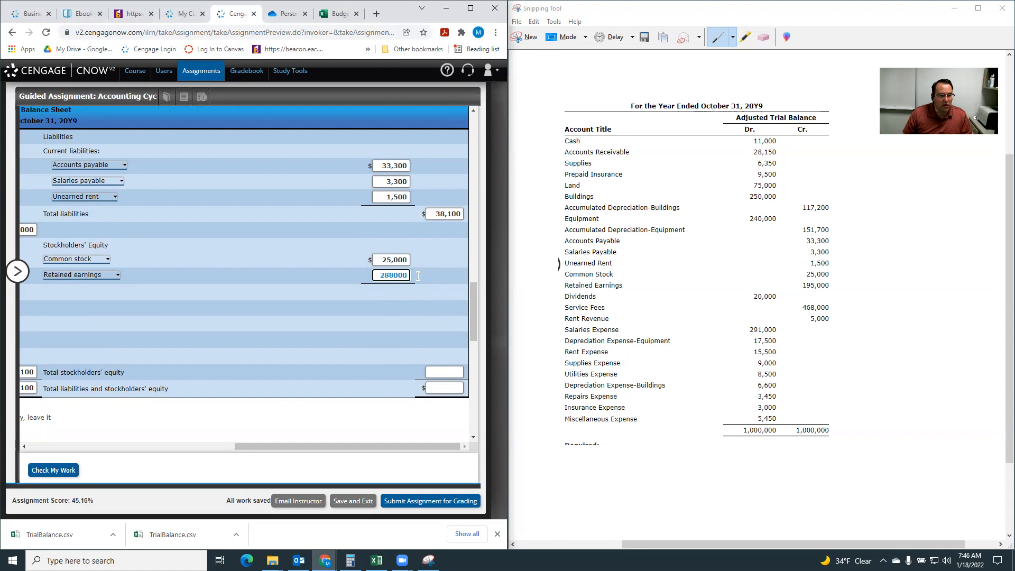
Enter 313,000 for total stockholders' equity and 351,100 for total liabilities and stockholders' equity.
click(449, 372)
text(313000)
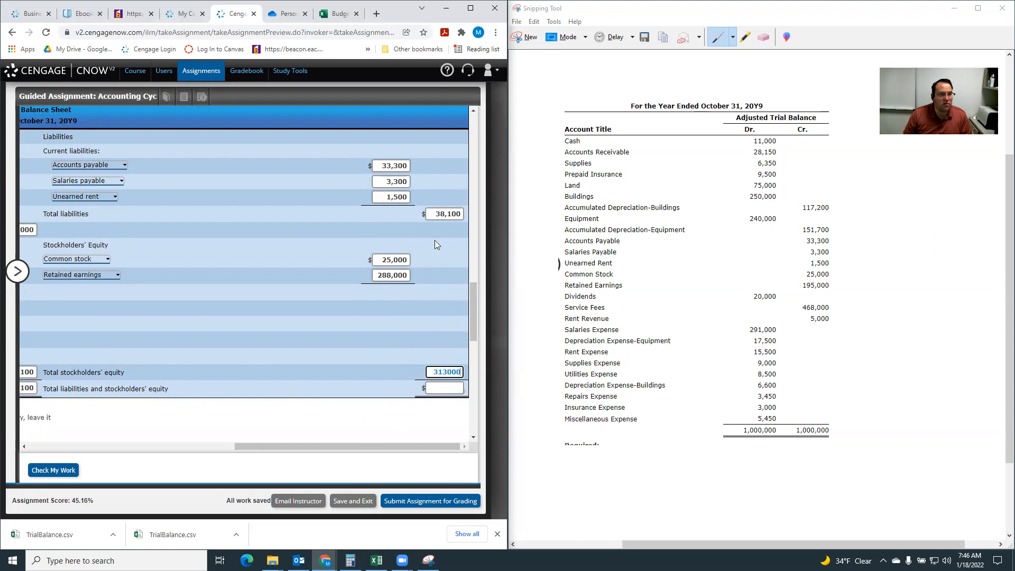
click(438, 388)
text(351100)
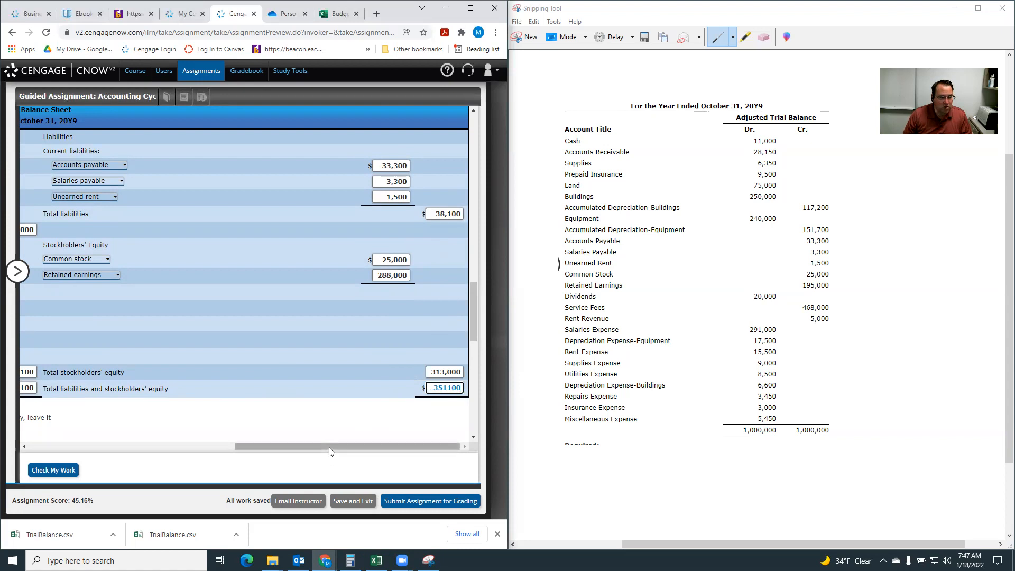
drag(328, 447, 376, 454)
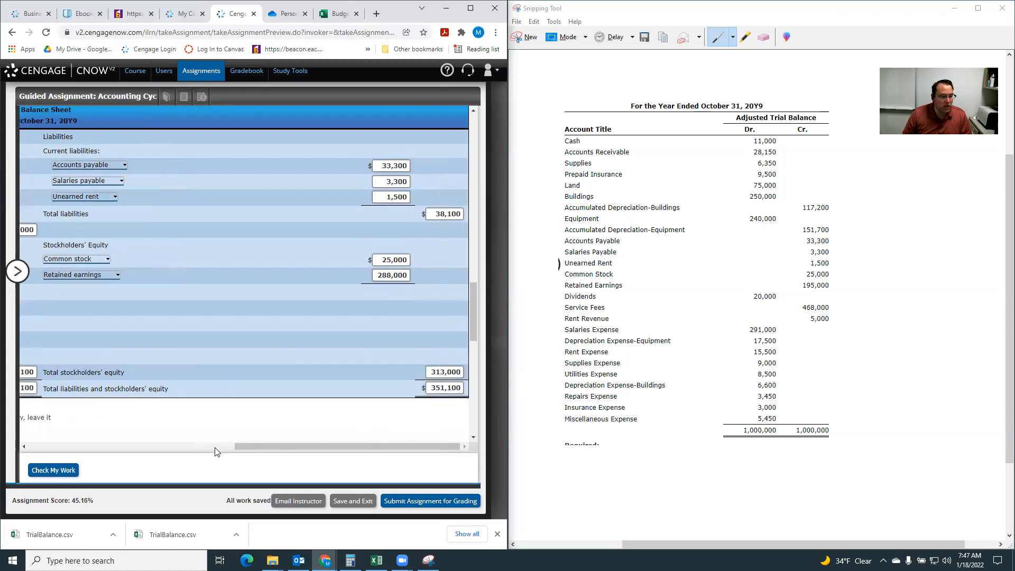
Check the submitted work and review the marks on both sides of the balance sheet.
click(57, 473)
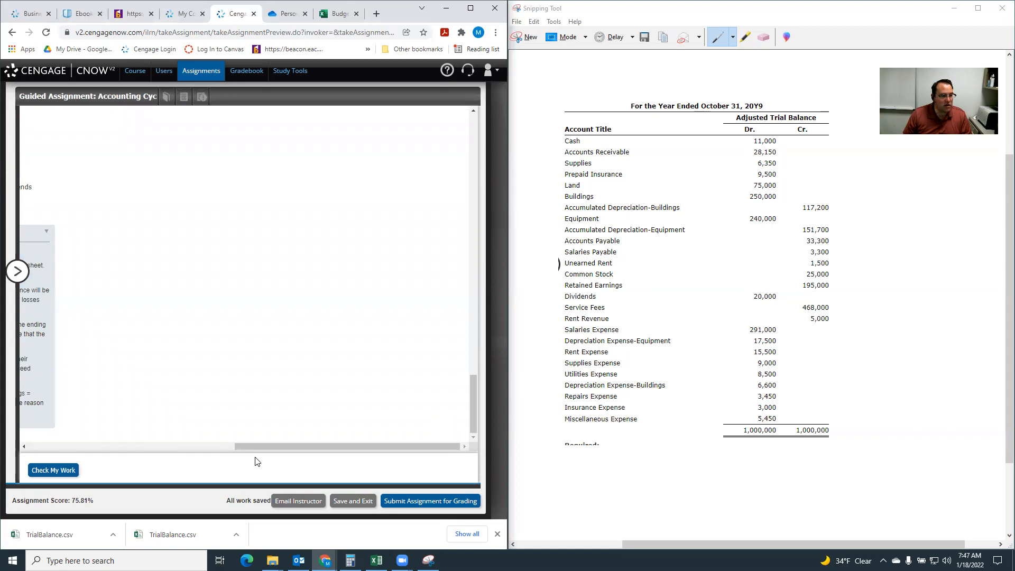
drag(241, 447, 5, 460)
scroll(148, 400, up, 10)
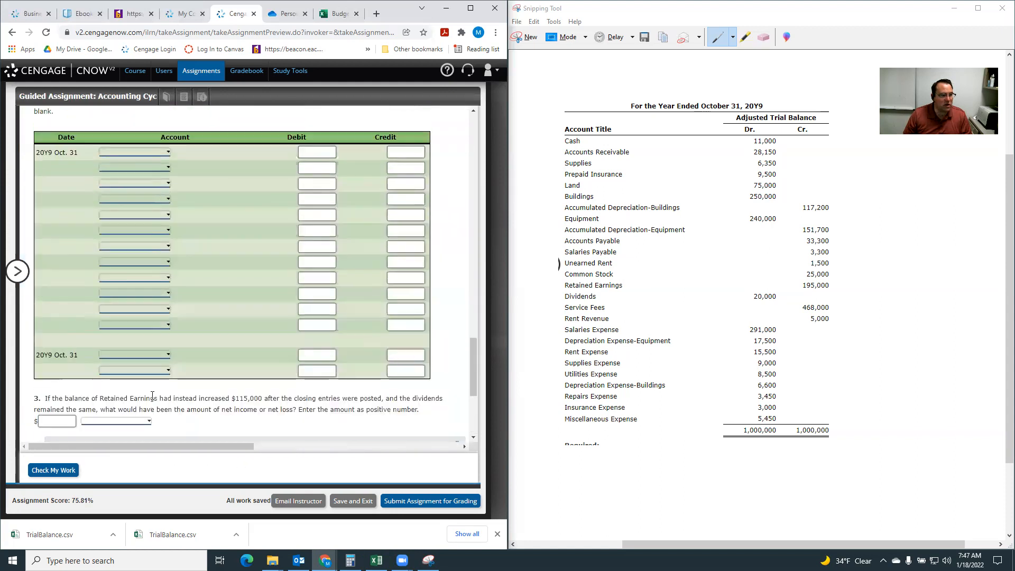
drag(129, 446, 357, 461)
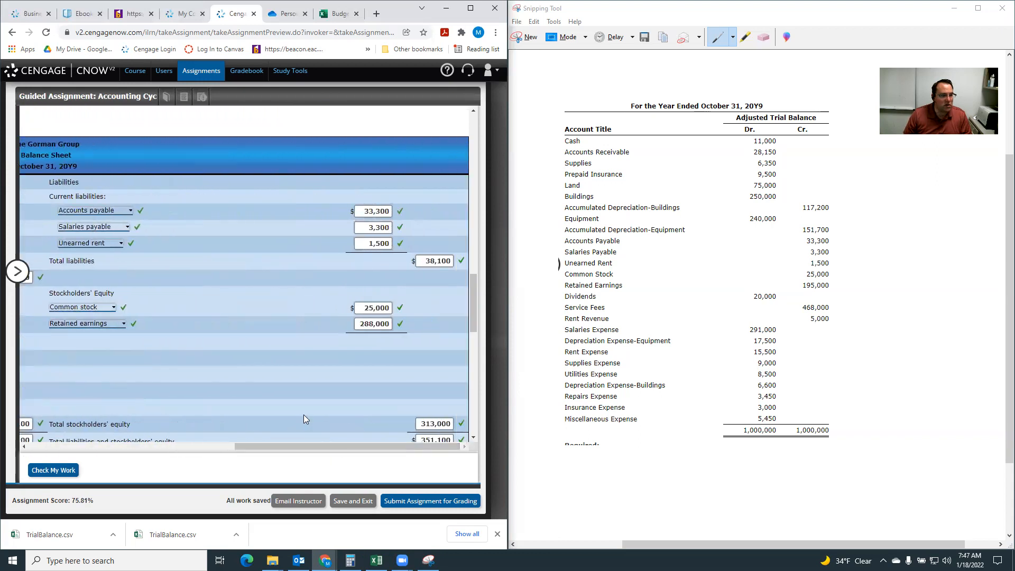
scroll(303, 415, down, 2)
drag(298, 448, 31, 455)
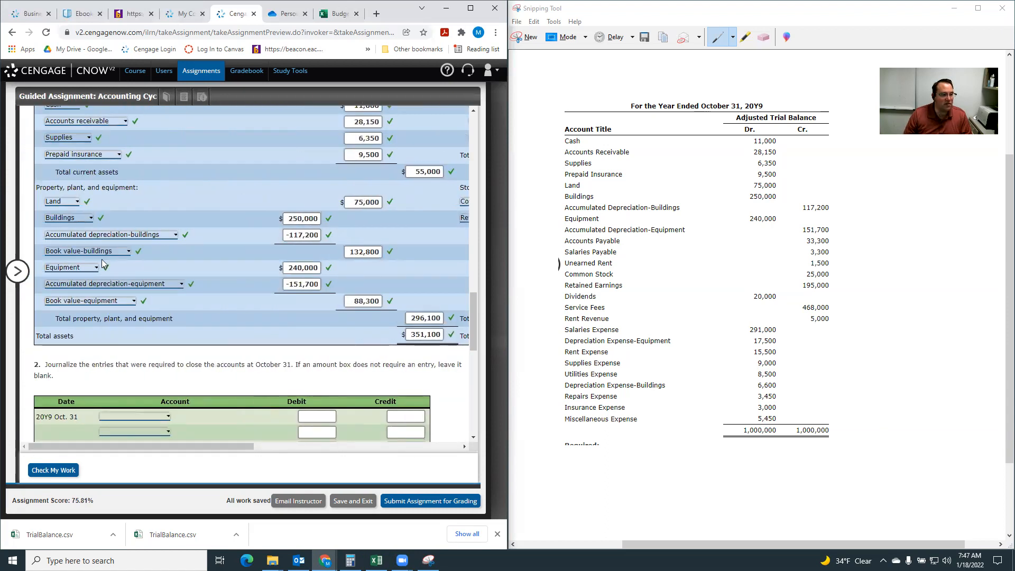
In the first October 31 closing entry, debit Service Fees 468,000 and Rent Revenue 5,000.
scroll(103, 263, down, 4)
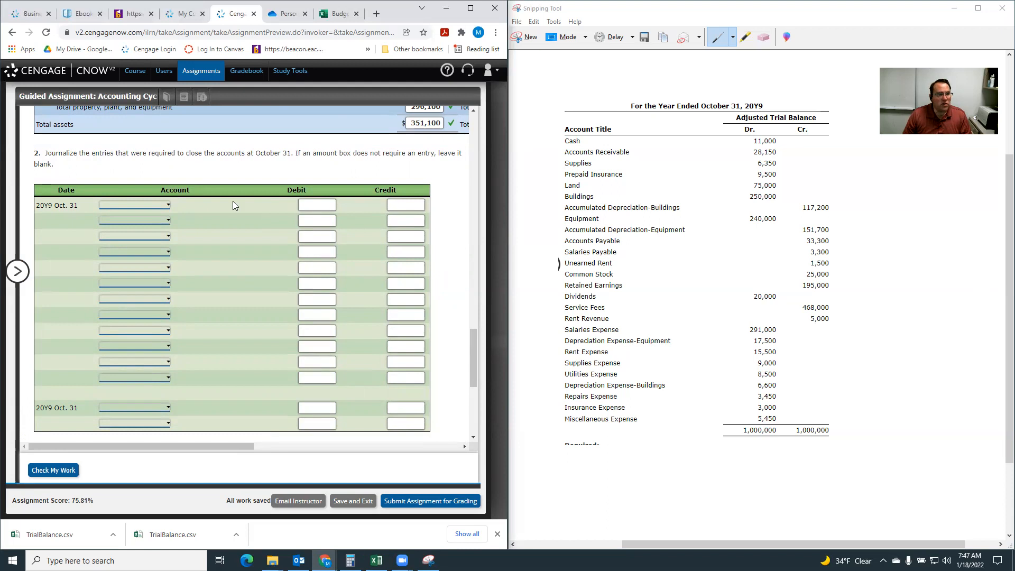
click(120, 204)
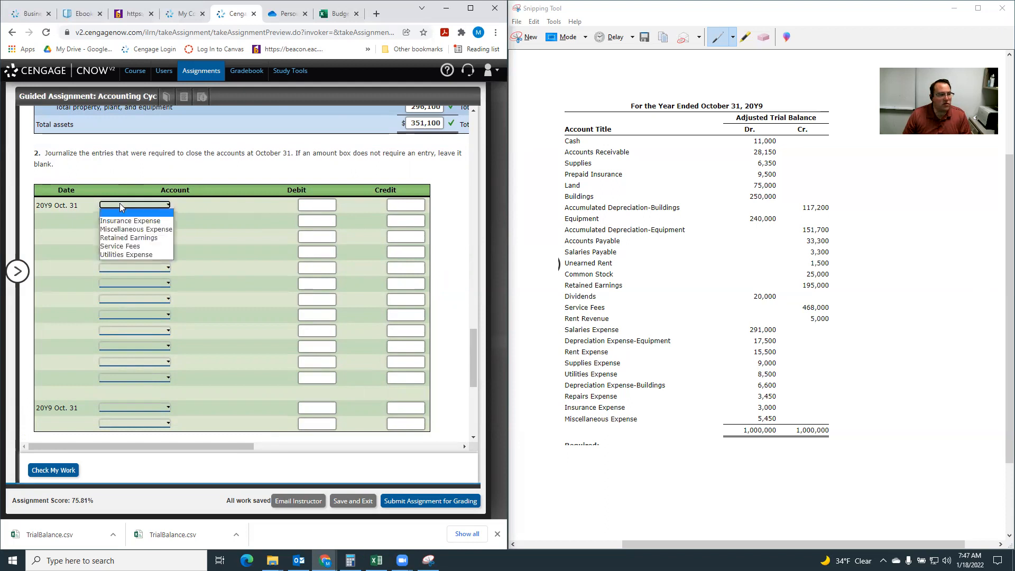
click(136, 246)
click(153, 222)
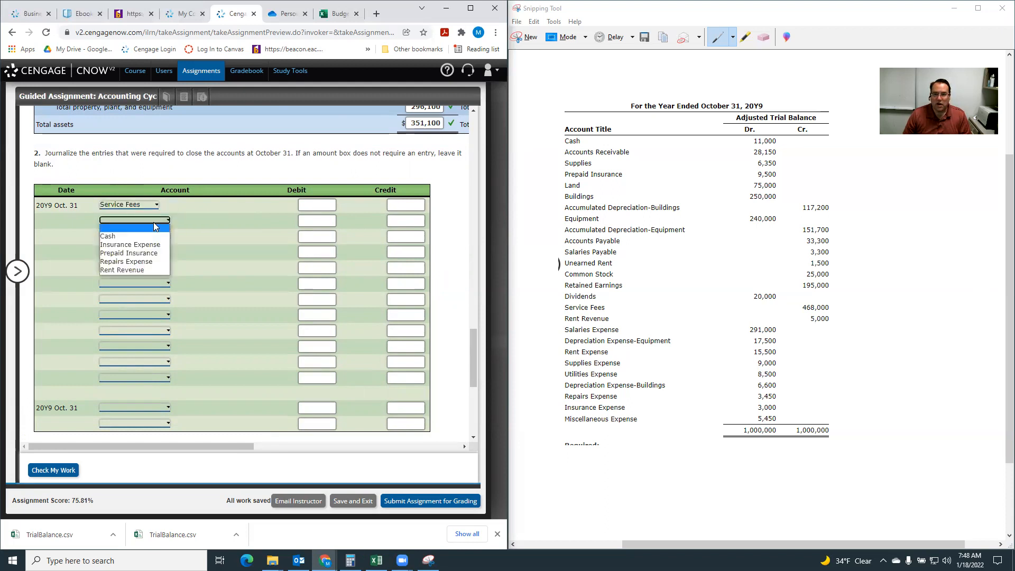
click(146, 269)
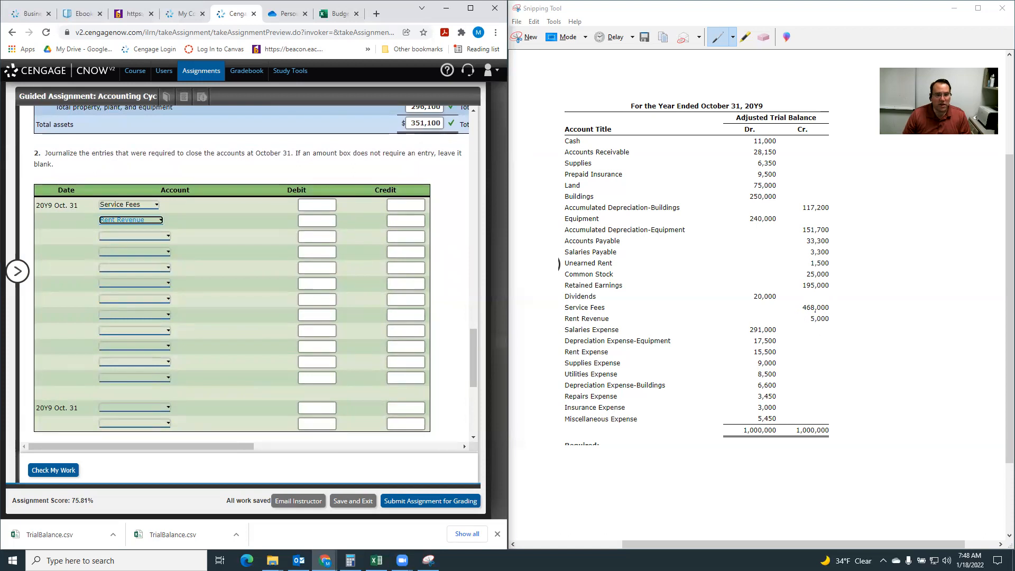
click(303, 204)
text(468)
text(000)
click(316, 221)
text(5000)
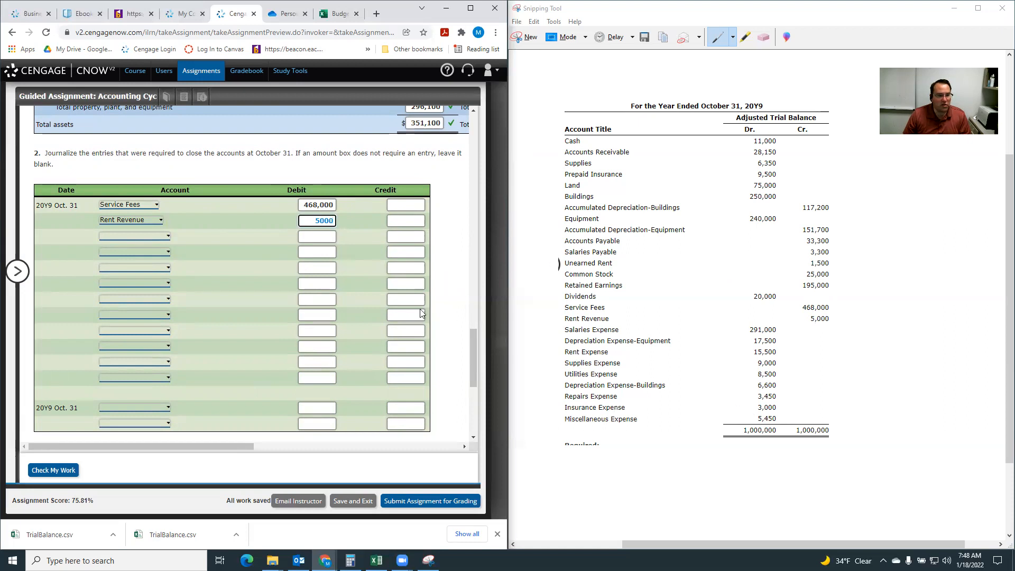
Credit Salaries Expense 291,000 in the third row of the closing entry.
click(142, 236)
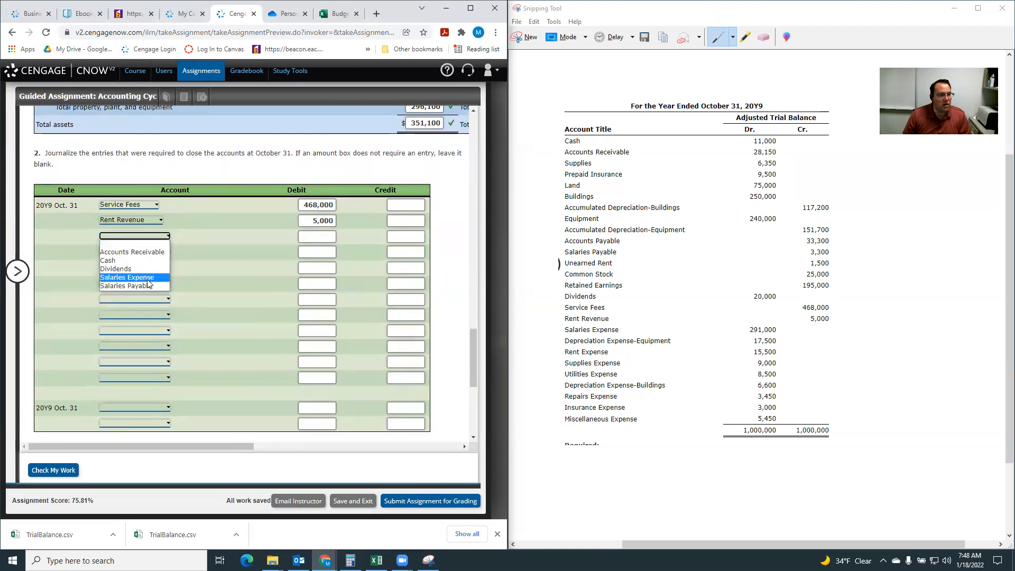
click(127, 277)
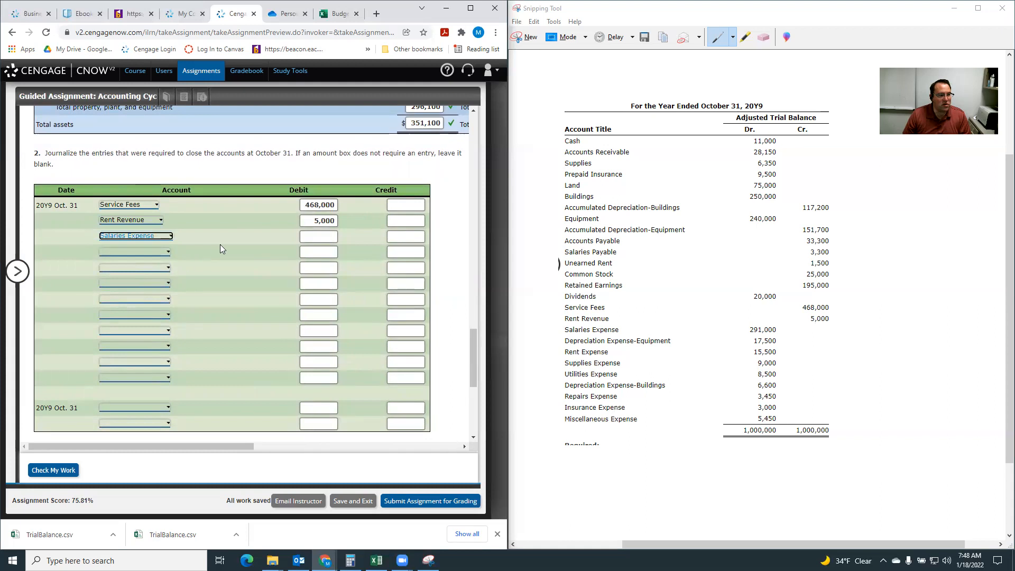
click(411, 236)
text(291000)
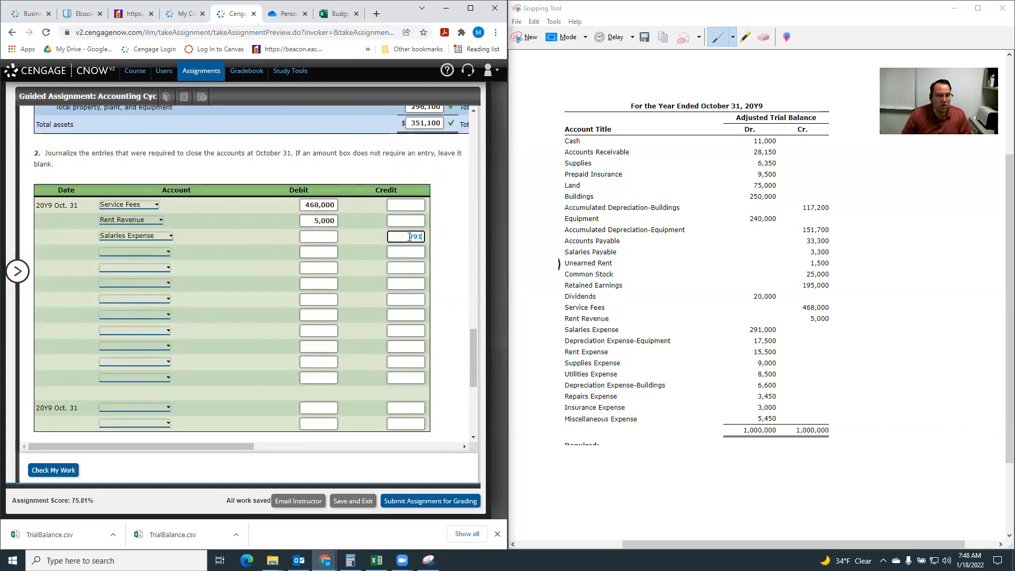
click(143, 253)
key(Up)
key(Up)
key(Up)
key(Up)
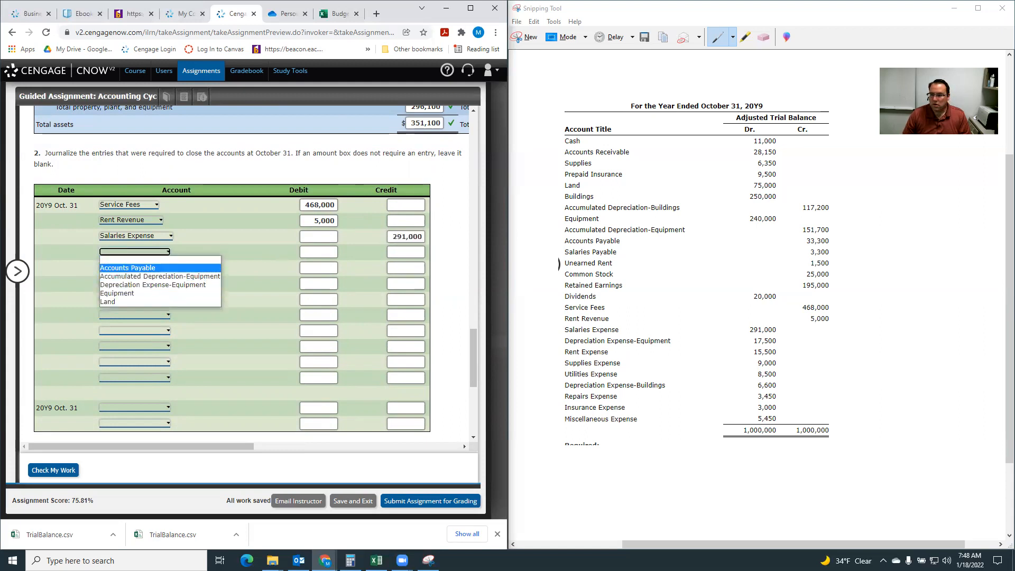
key(Escape)
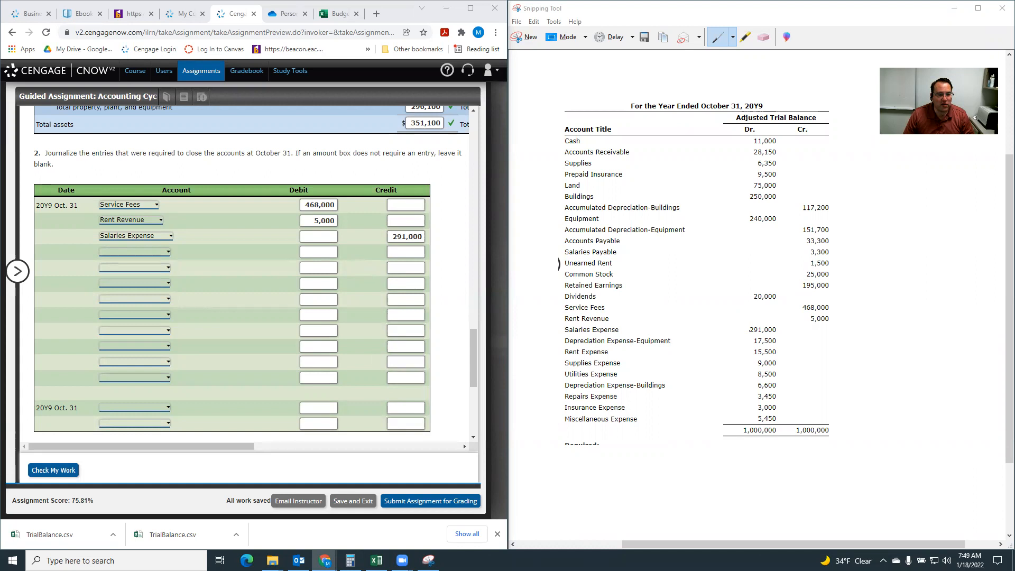
Credit Depreciation Expense-Equipment 17,500 and Rent Expense 15,500 in the next rows of the closing entry.
click(155, 253)
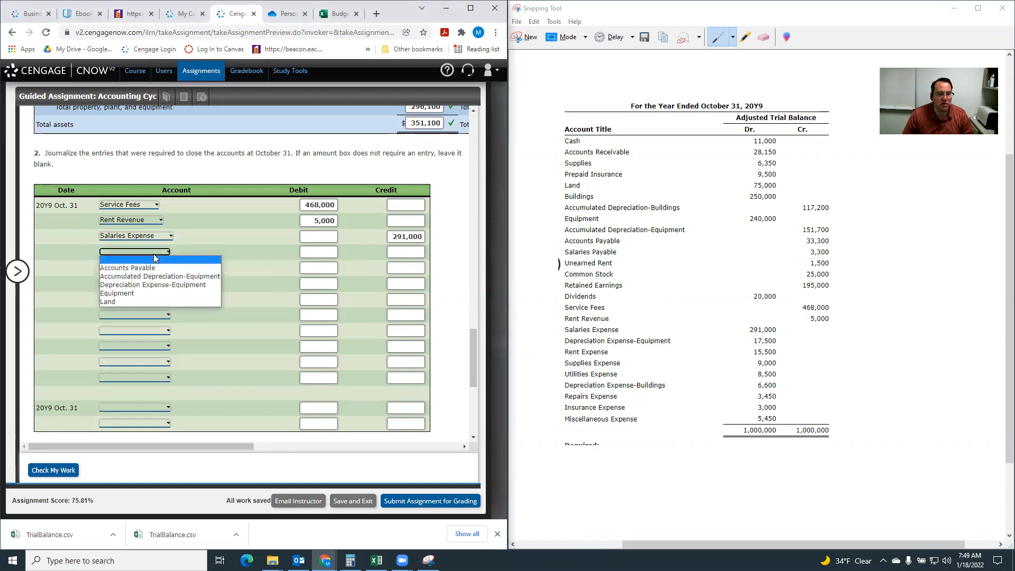
click(152, 284)
click(403, 251)
text(17500)
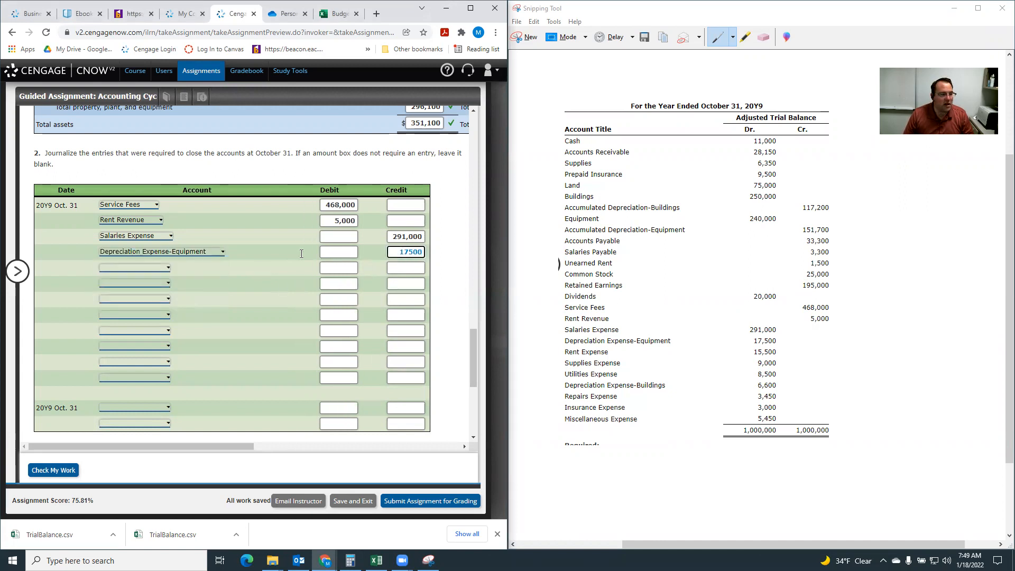
click(149, 268)
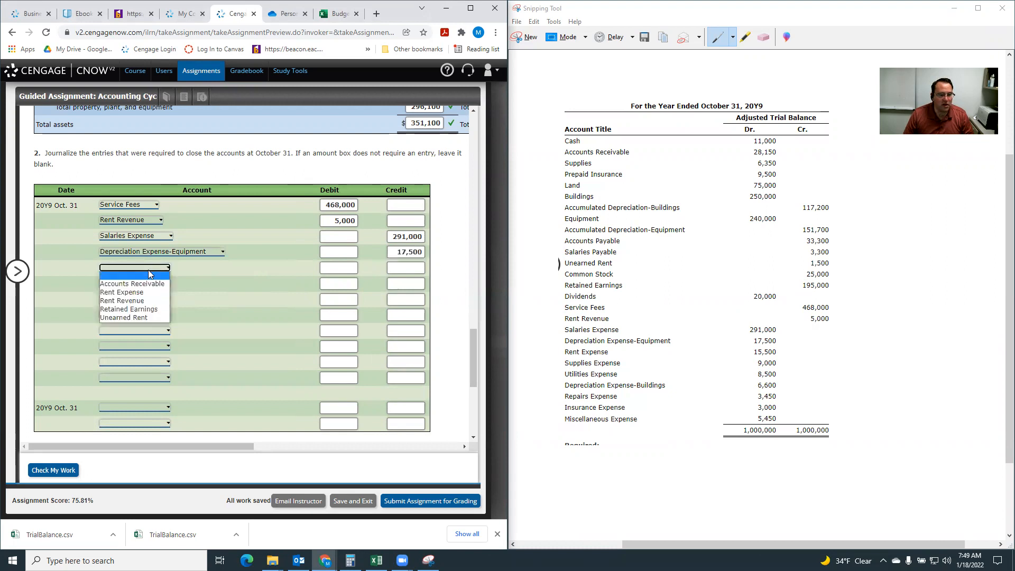
click(140, 292)
click(404, 269)
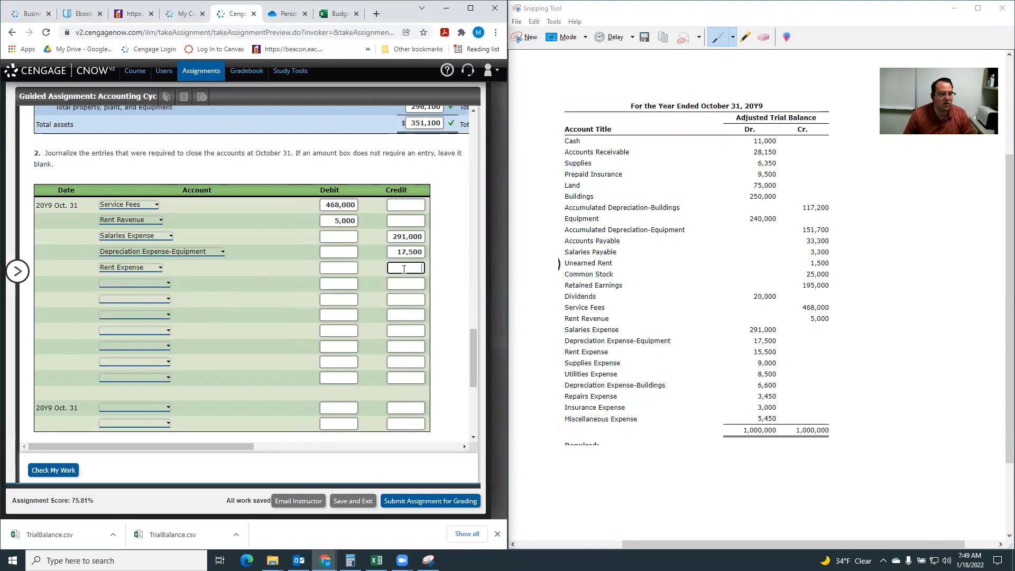
text(15,5)
text(00)
Add credits of 9,000 to Supplies Expense and 8,500 to Utilities Expense in the closing entry.
click(158, 283)
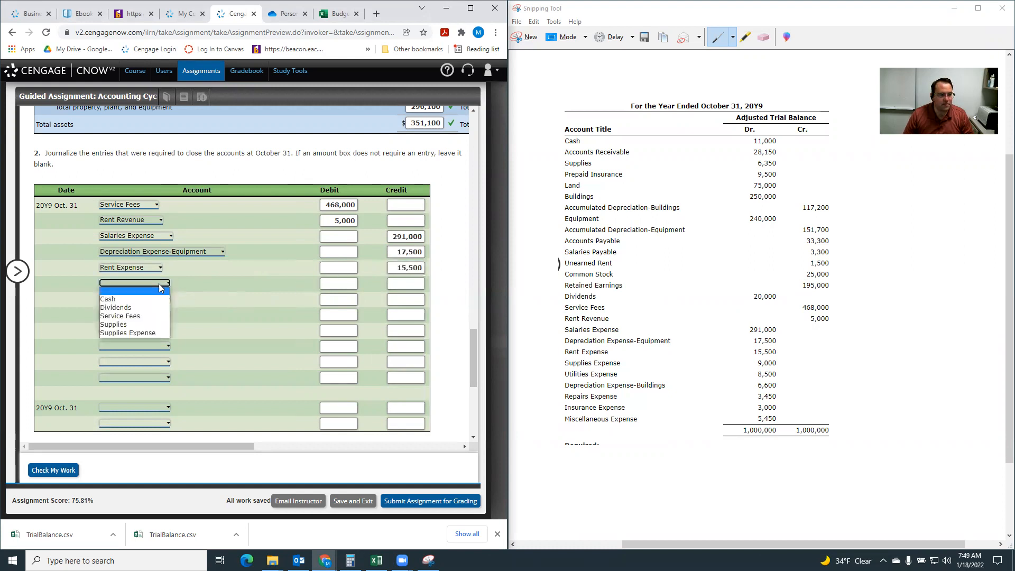
click(138, 332)
click(393, 283)
text(9000)
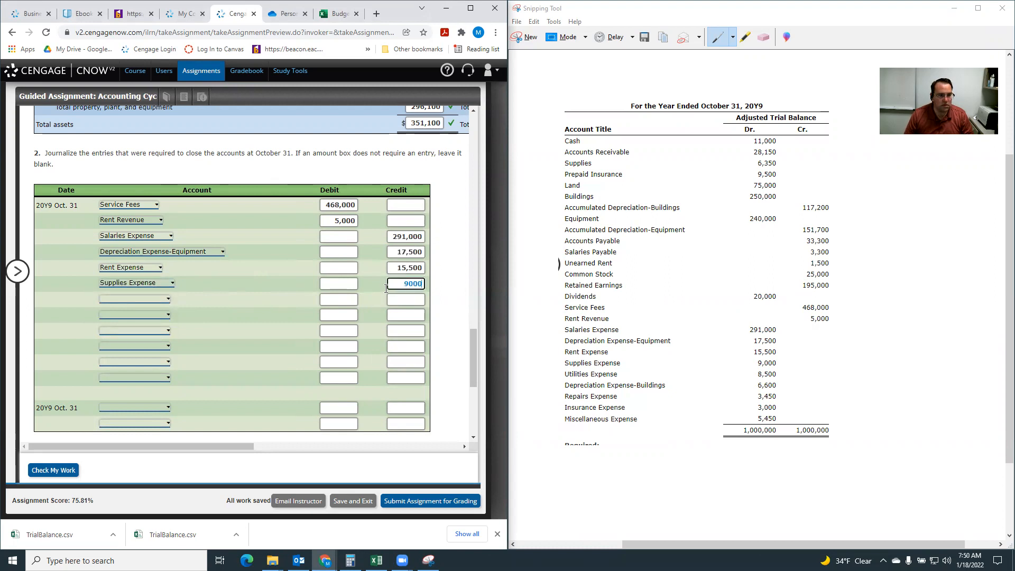
click(147, 298)
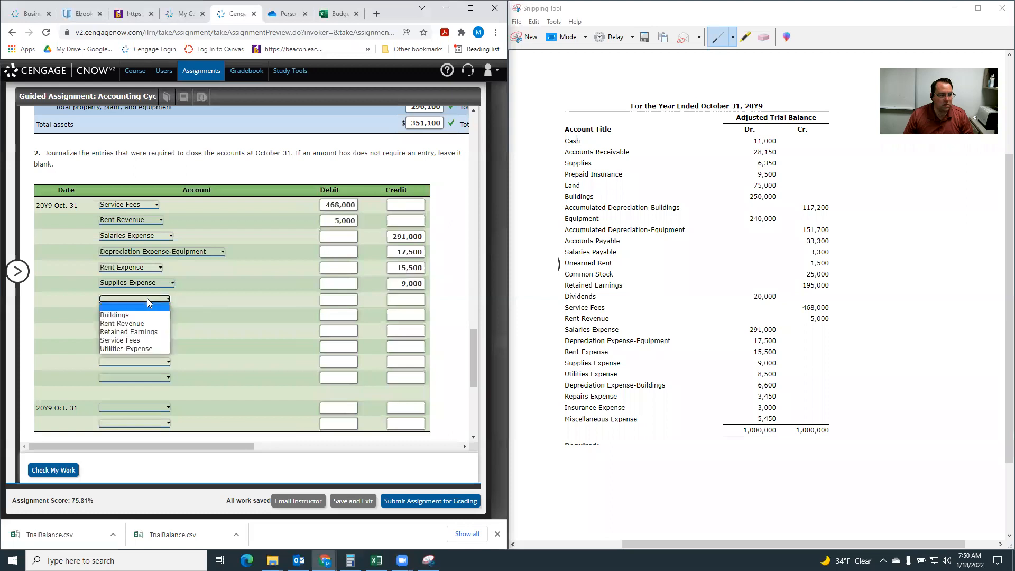
click(158, 348)
click(409, 300)
text(8500)
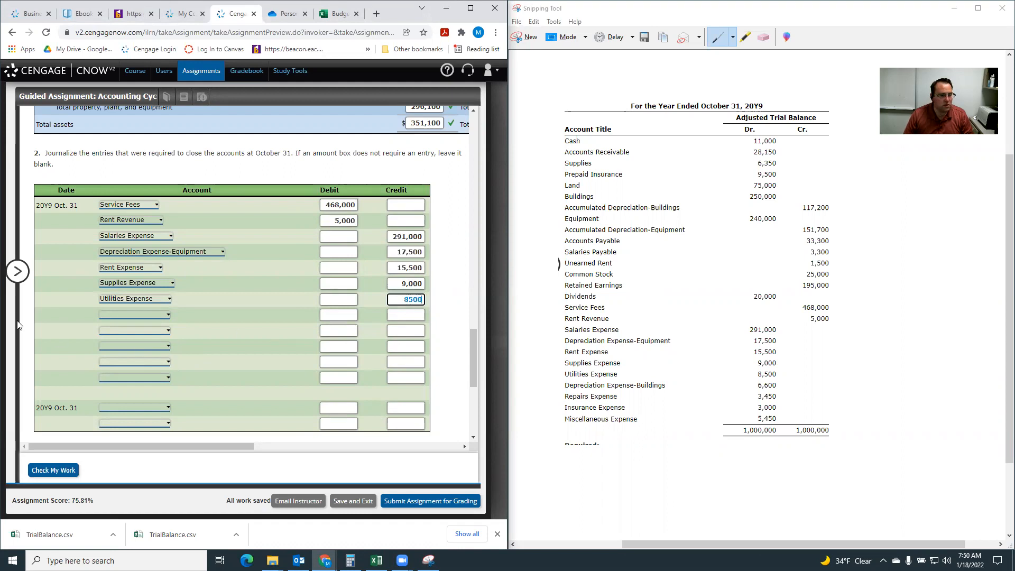
Credit Depreciation Expense-Buildings 6,600 and Repairs Expense 3,450 in the following rows of the closing entry.
click(116, 316)
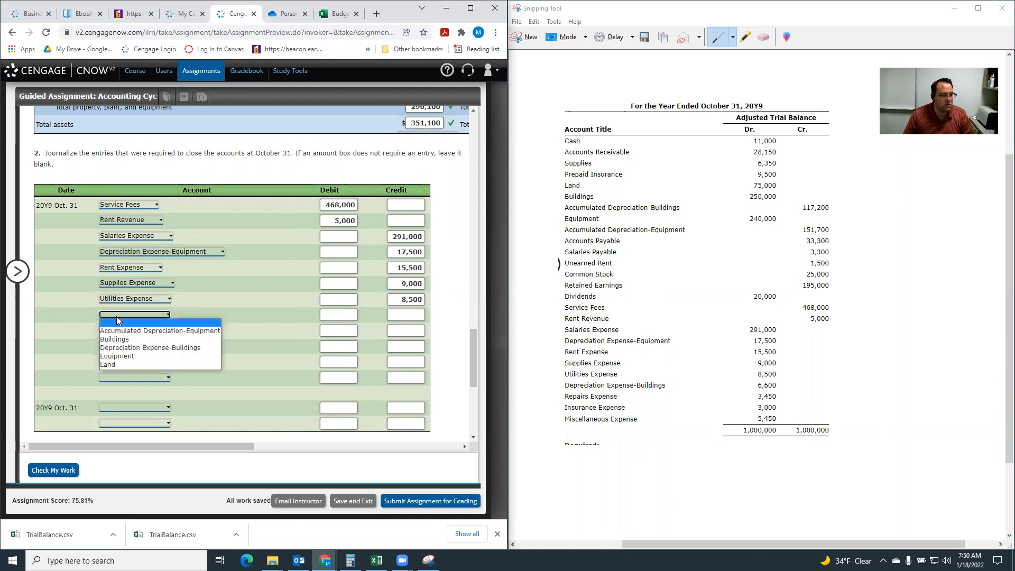
click(119, 351)
click(406, 314)
text(6600)
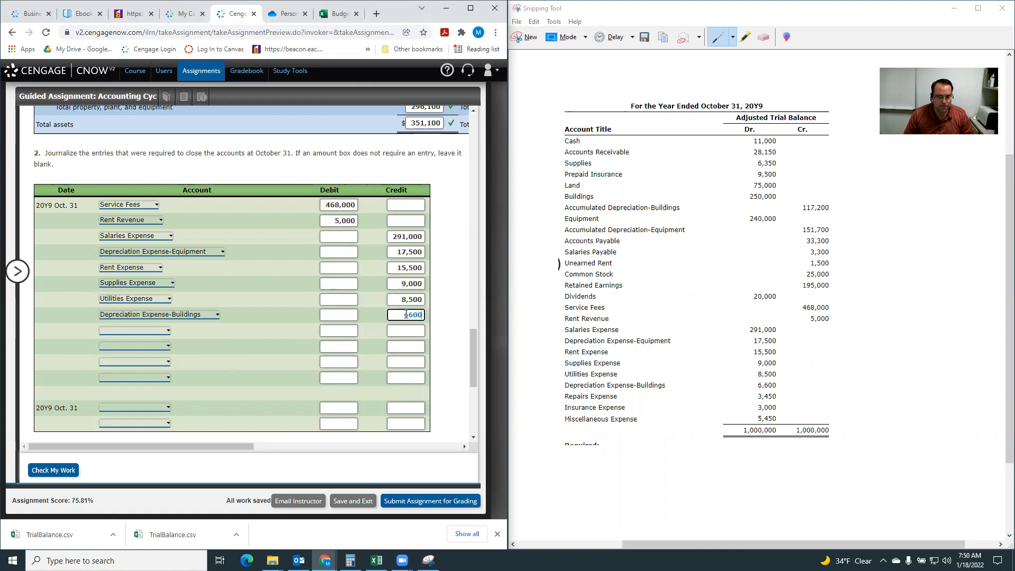
click(139, 329)
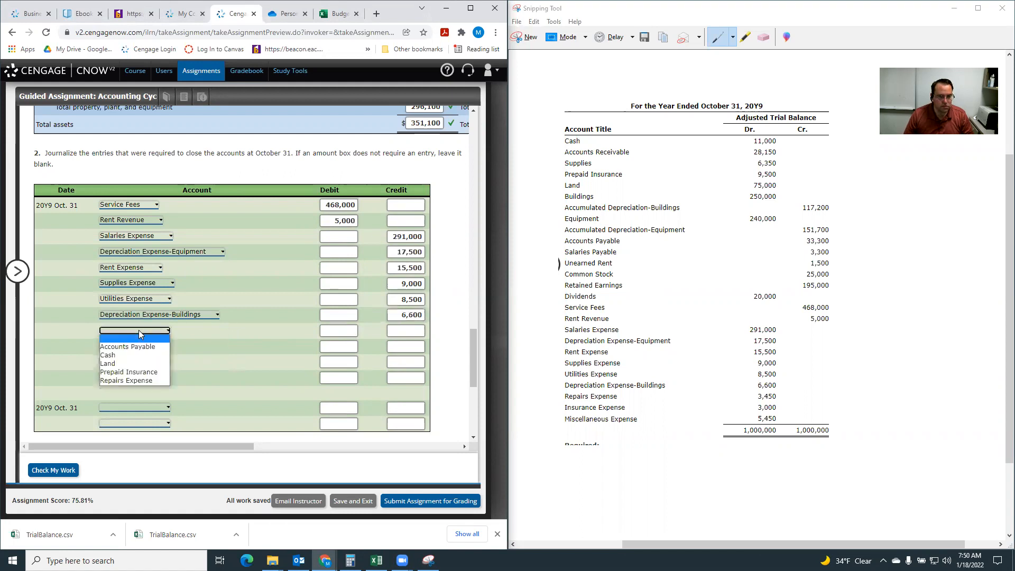
click(135, 380)
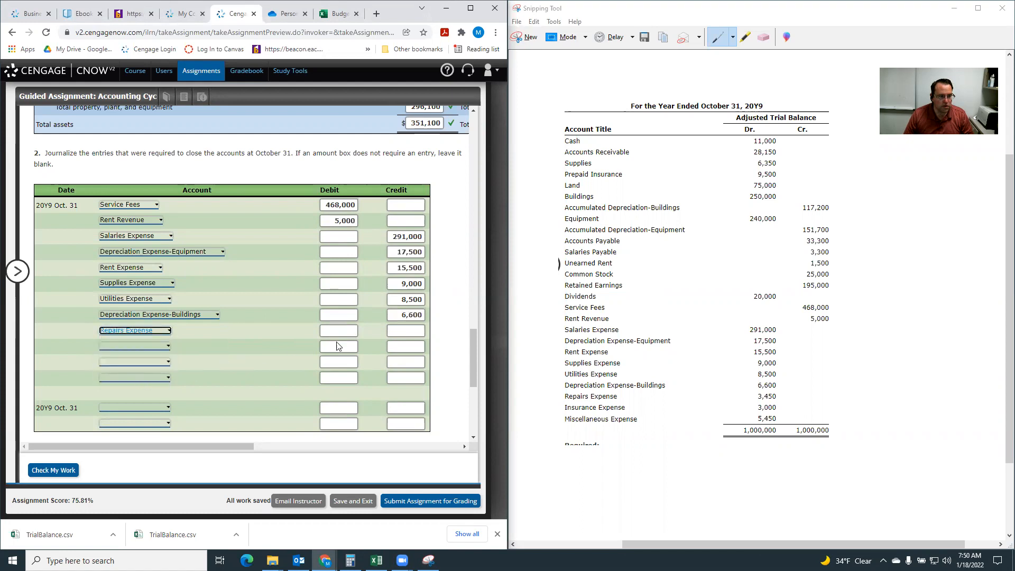
click(403, 330)
text(3450)
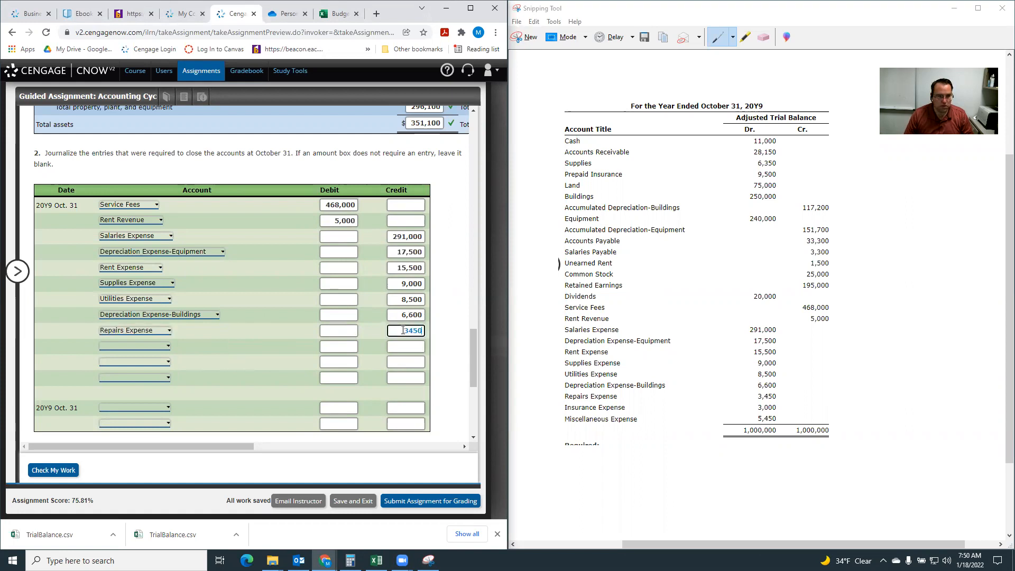
Credit Insurance Expense 3,000 and Miscellaneous Expense 5,450 in the next two rows of the closing entry.
click(110, 348)
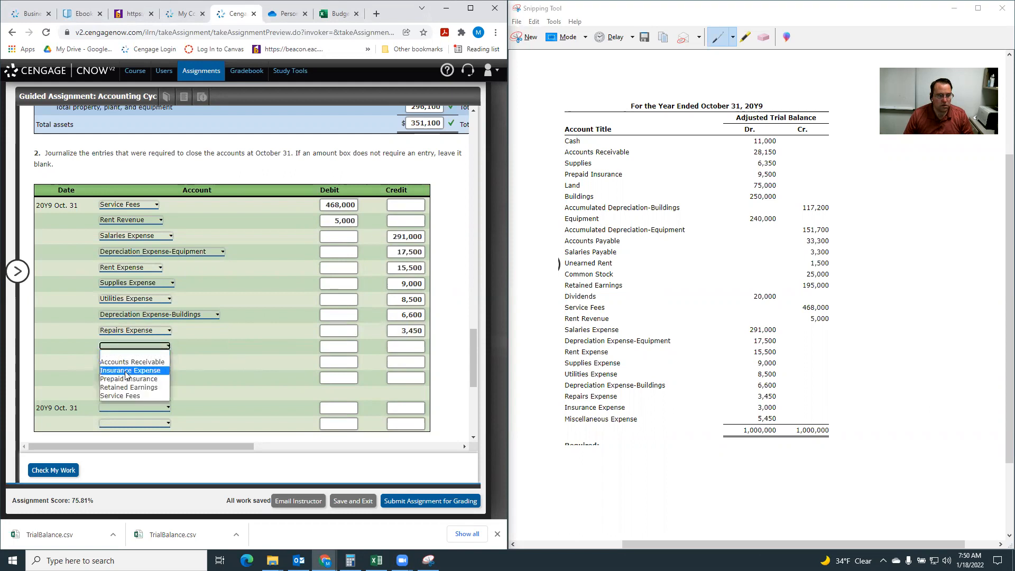
click(126, 371)
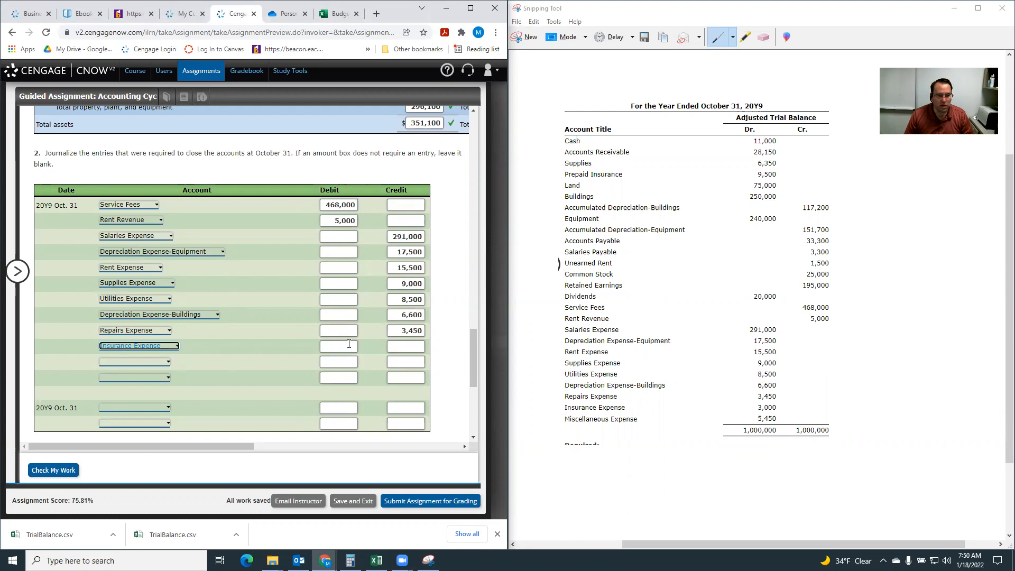
click(404, 347)
text(3000)
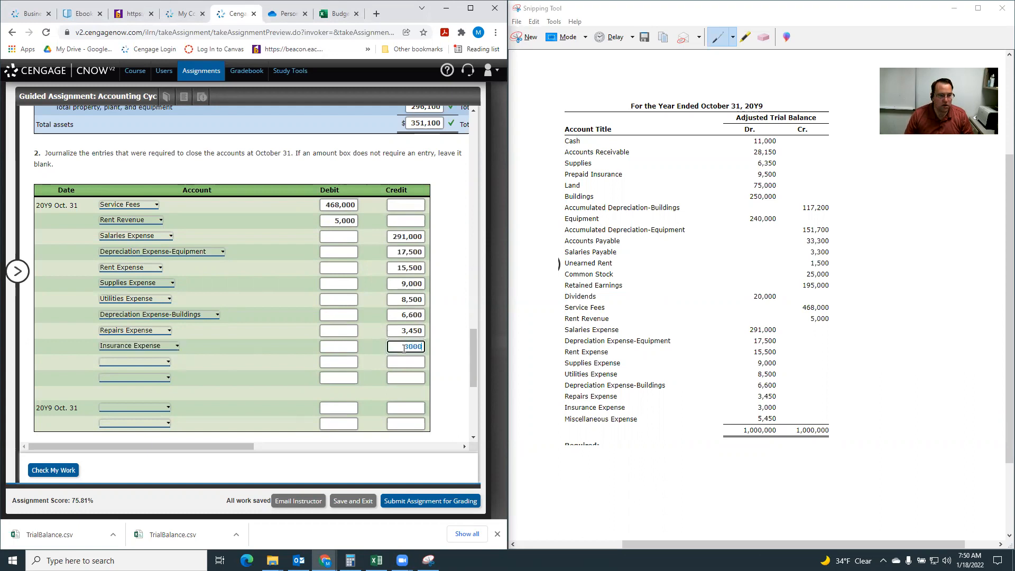
click(135, 364)
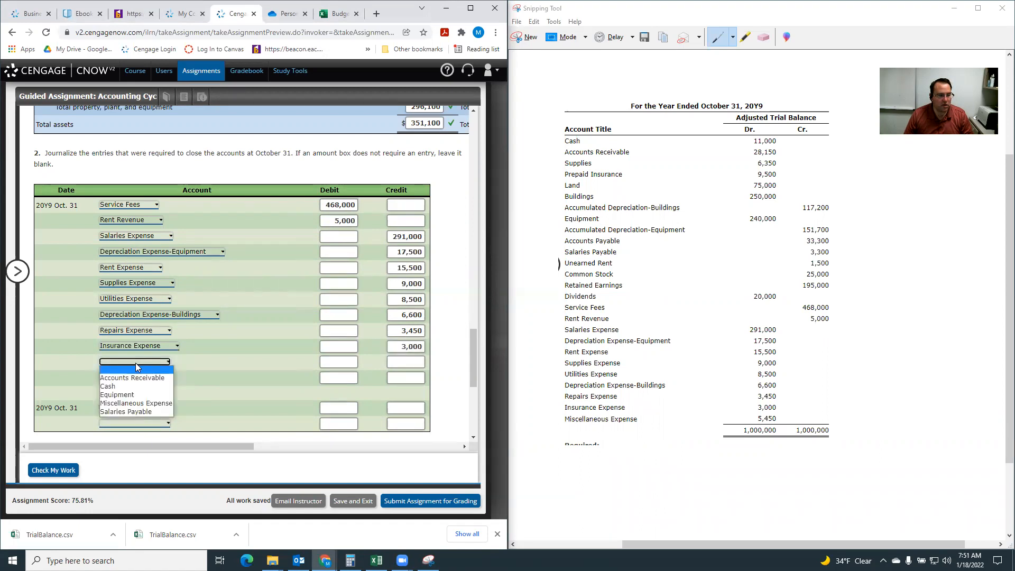
click(132, 402)
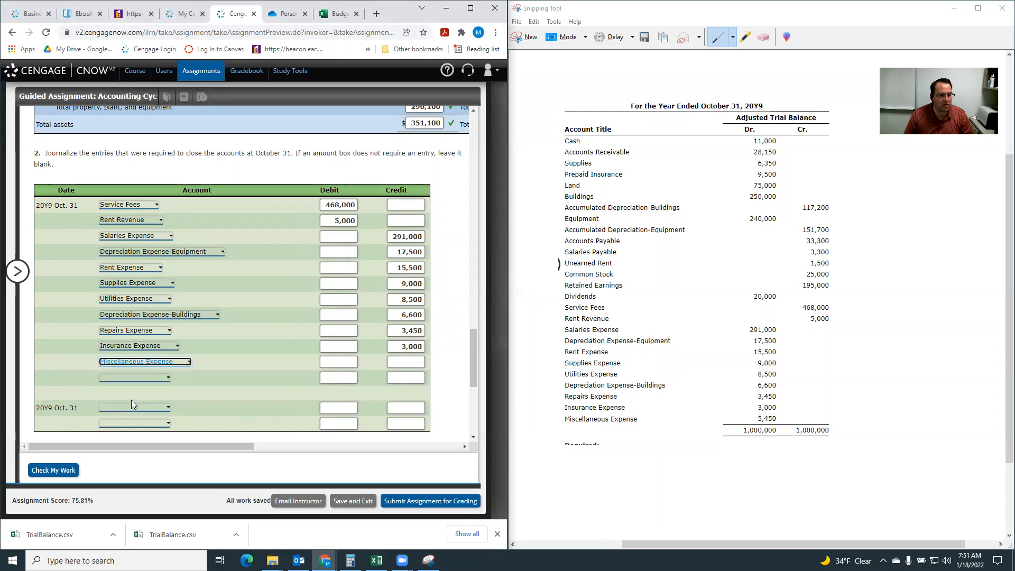
click(414, 363)
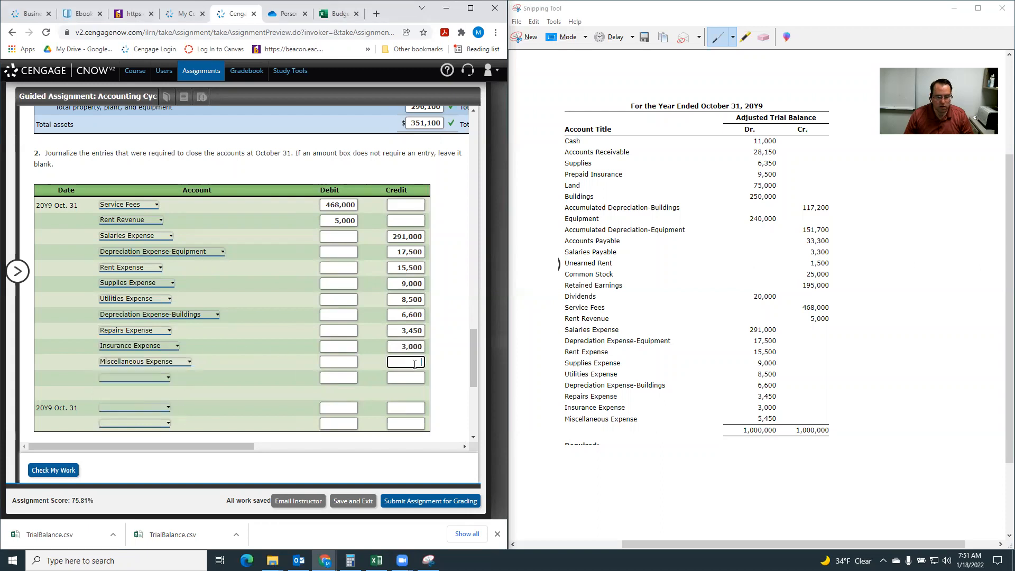
text(5450)
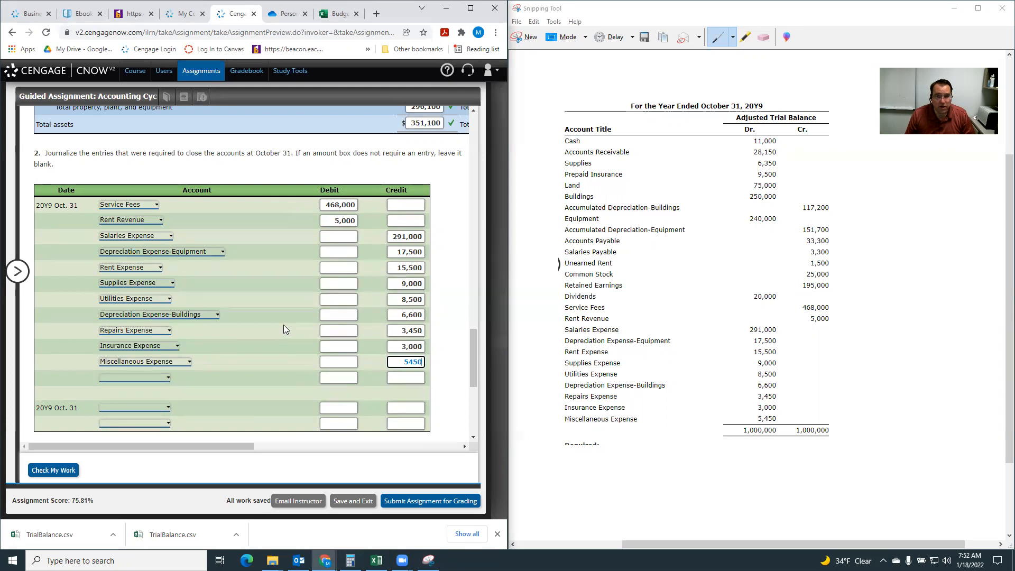
Complete the first closing entry with a 113,000 credit to Retained Earnings in its last row.
click(157, 376)
click(148, 407)
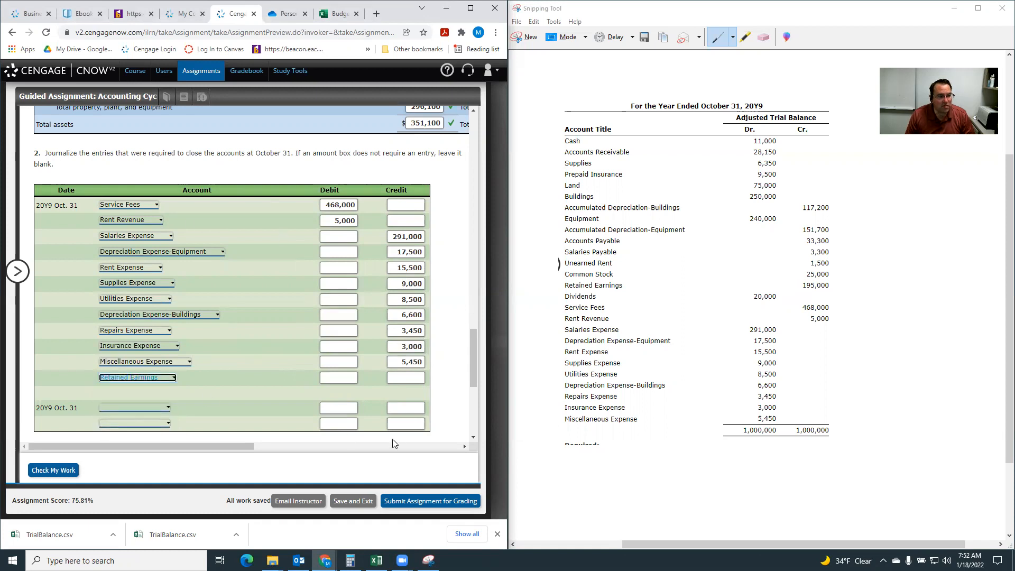
click(395, 376)
text(113000)
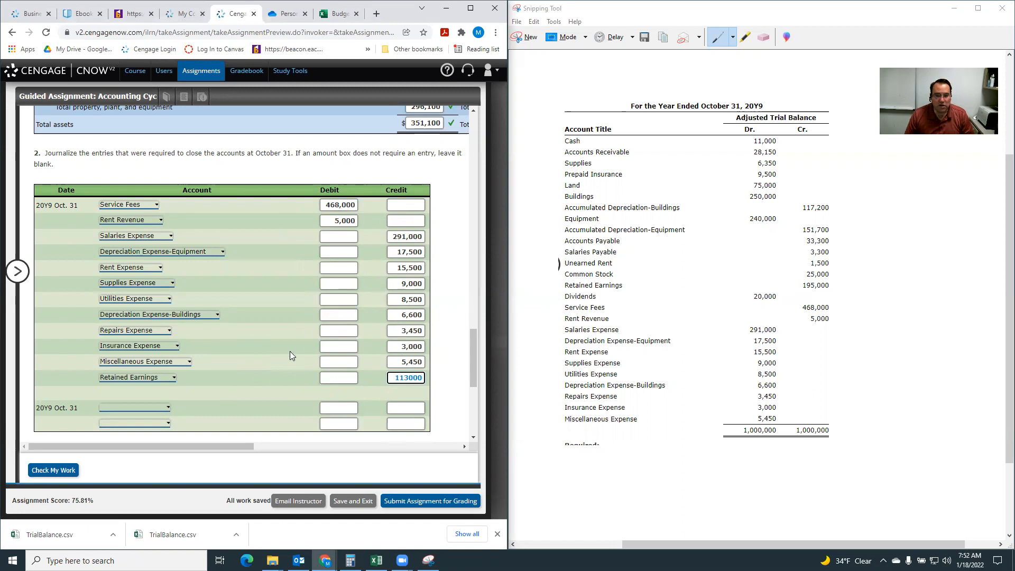
Journalize the second October 31 closing entry, debiting Retained Earnings 20,000 and crediting Dividends 20,000.
scroll(290, 351, down, 3)
scroll(180, 272, up, 1)
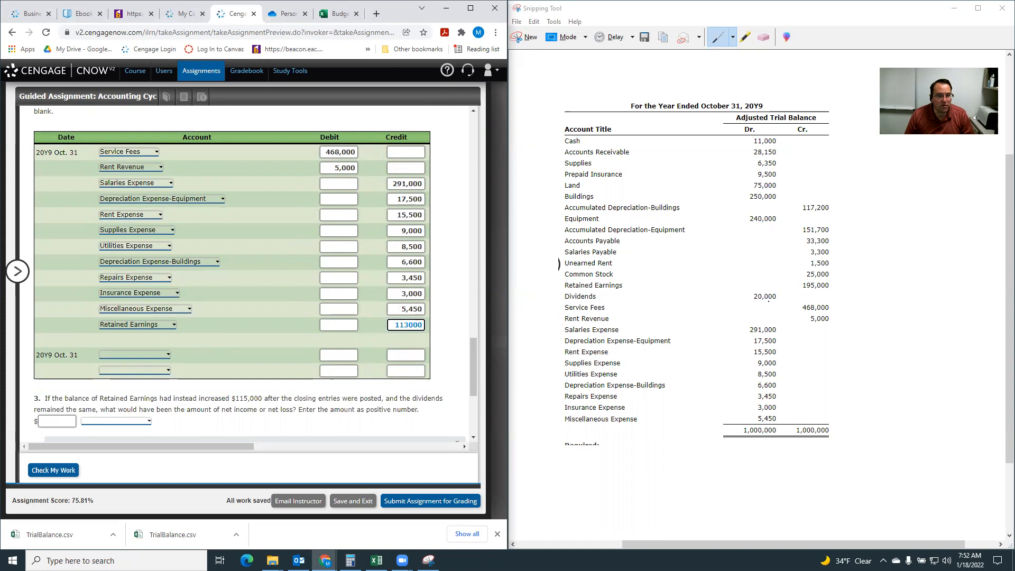
click(148, 370)
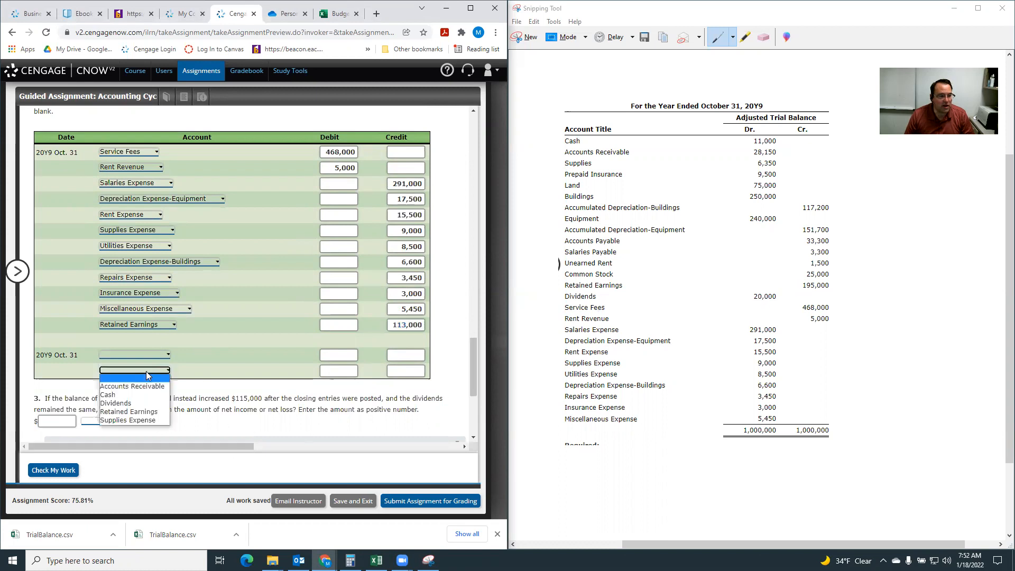
click(142, 403)
click(409, 371)
text(20000)
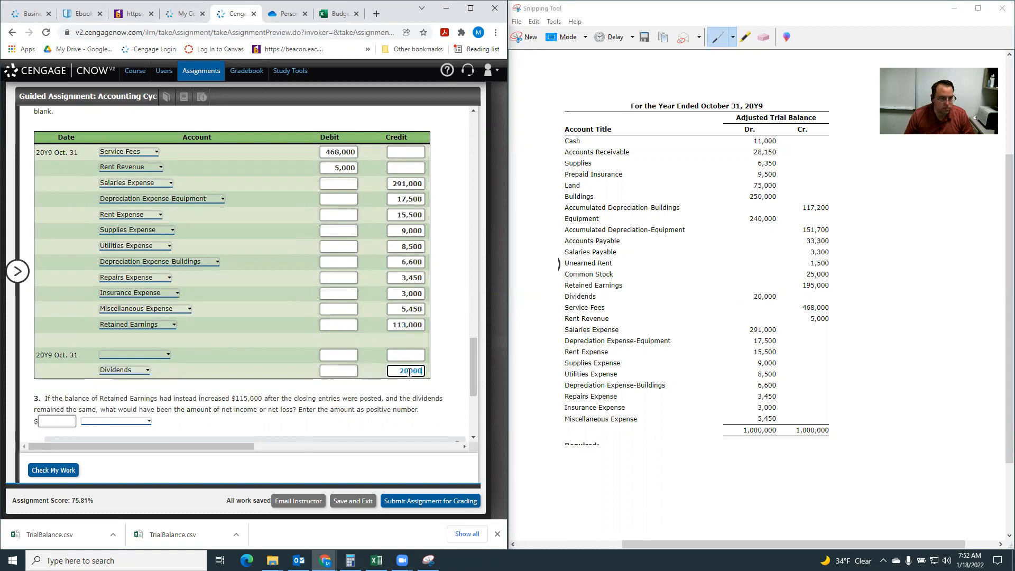
click(128, 354)
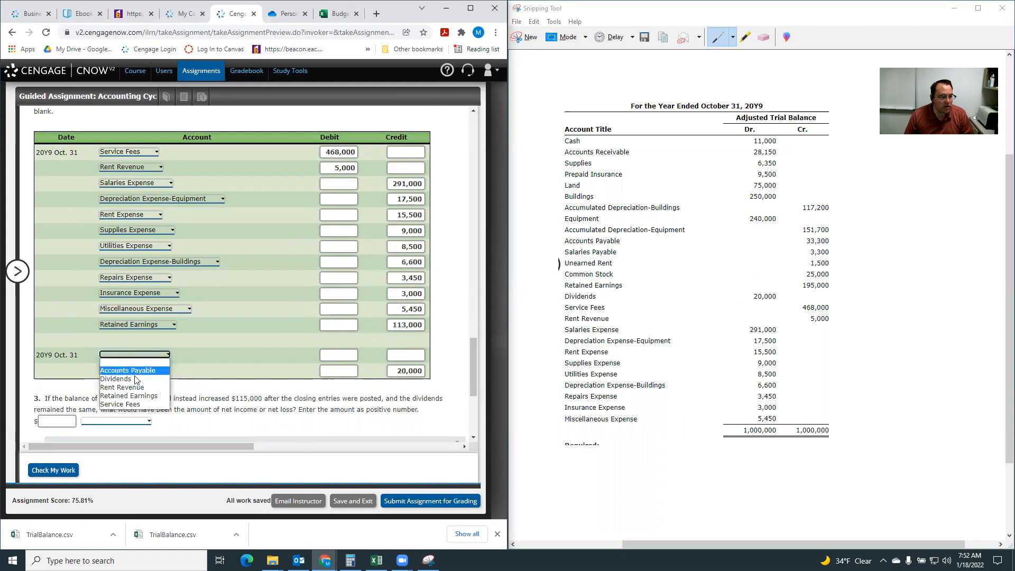
click(132, 397)
click(326, 353)
text(20000)
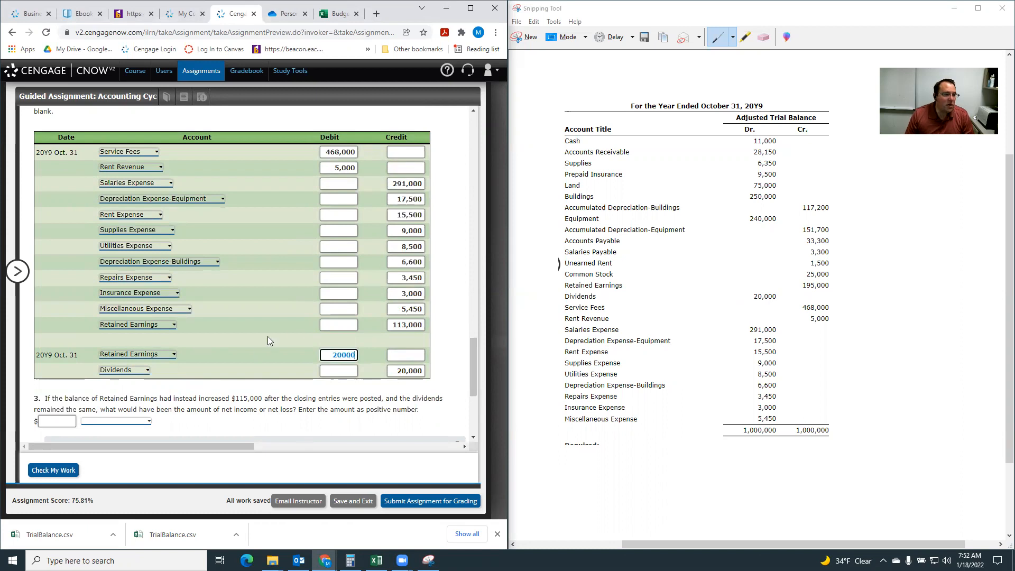
Compare the Retained Earnings closing amounts with the statement of stockholders' equity and read question 3 about the changed increase.
scroll(267, 336, up, 4)
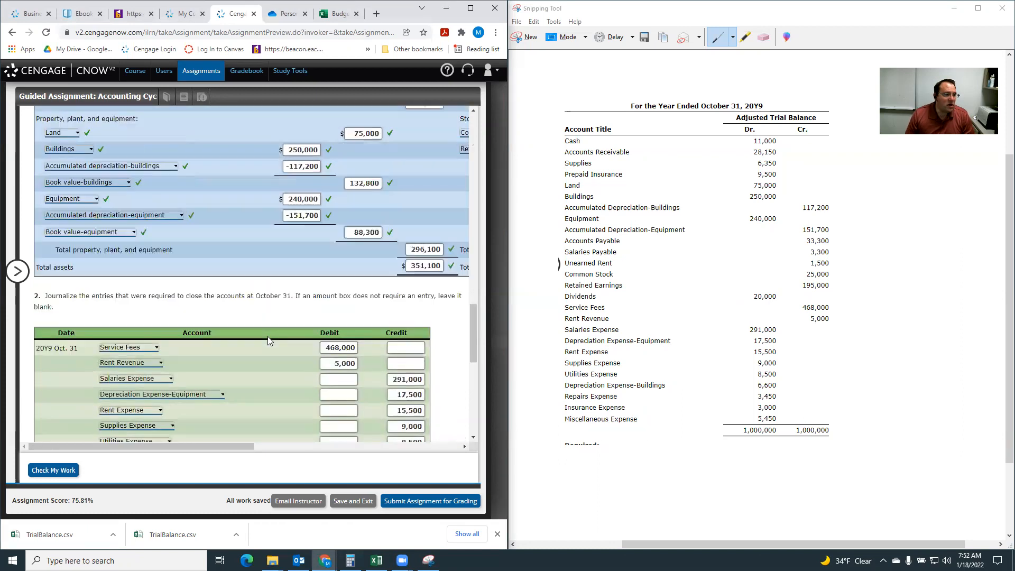
scroll(267, 336, up, 6)
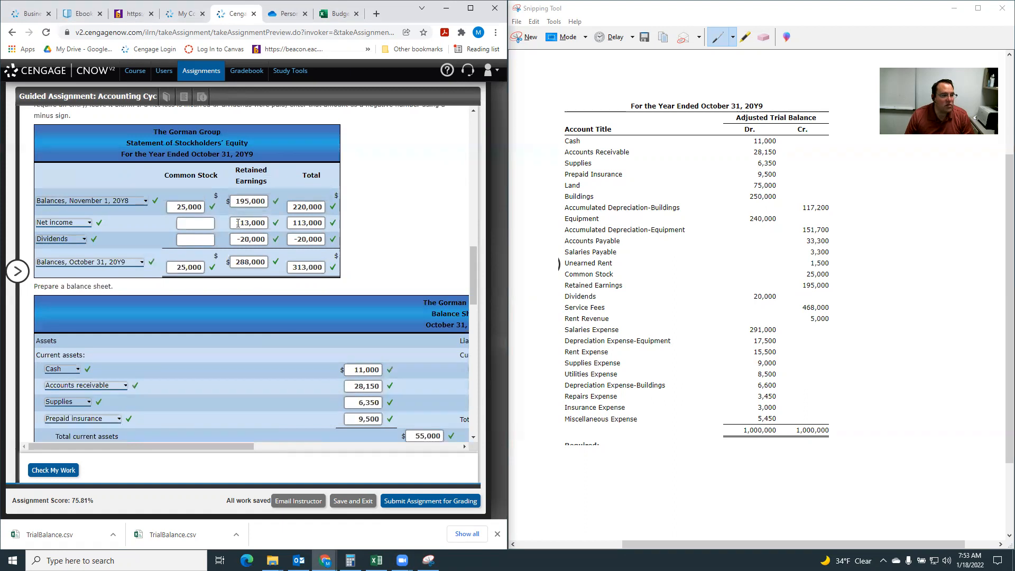
scroll(391, 432, down, 8)
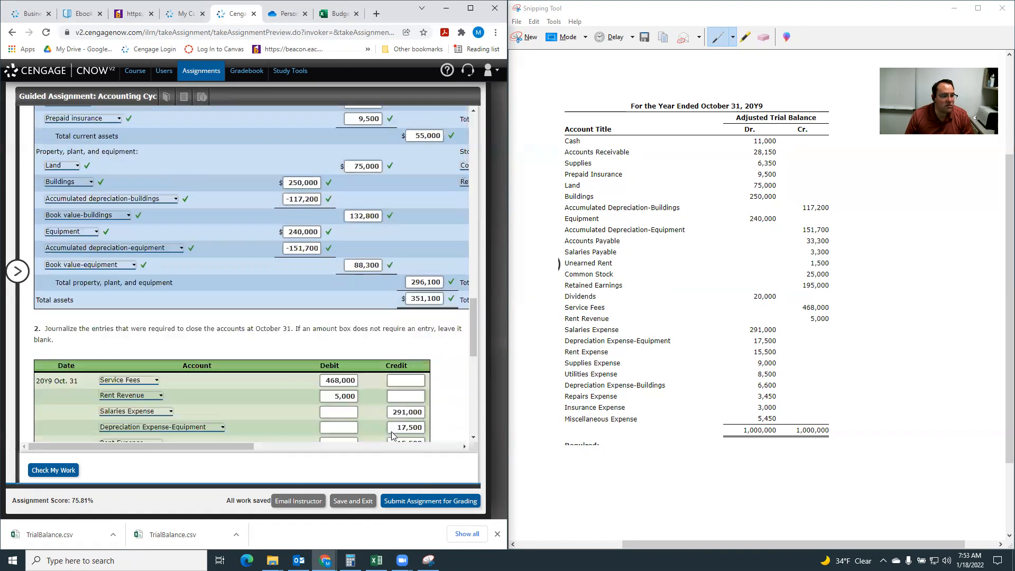
scroll(391, 432, down, 2)
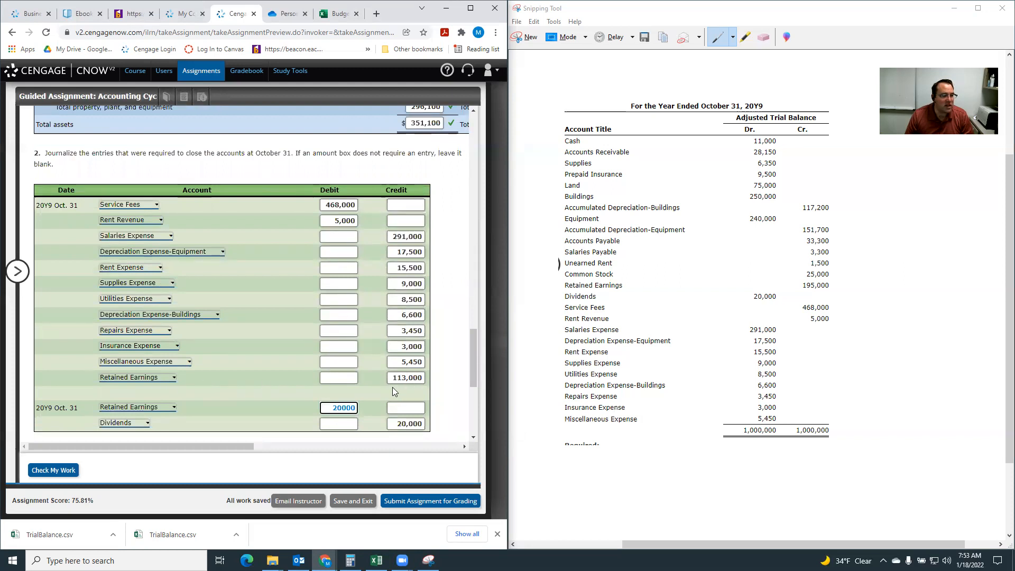
scroll(383, 386, up, 4)
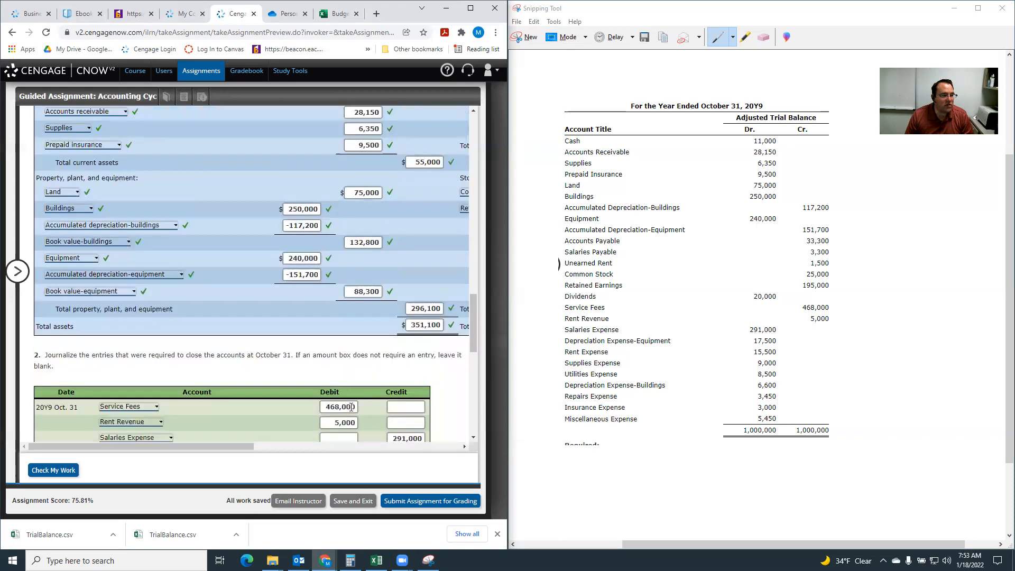
scroll(351, 406, up, 6)
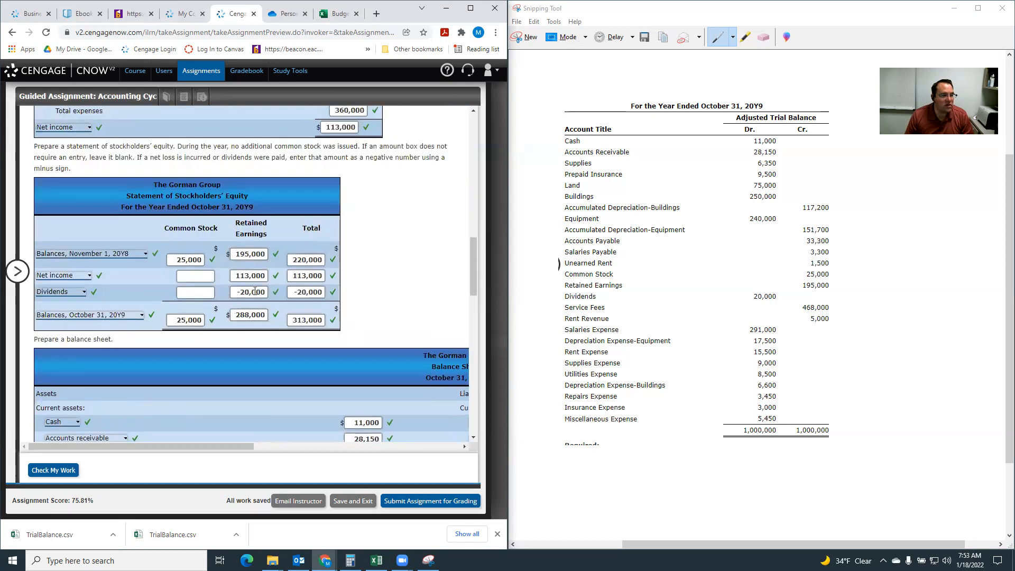
scroll(318, 390, down, 10)
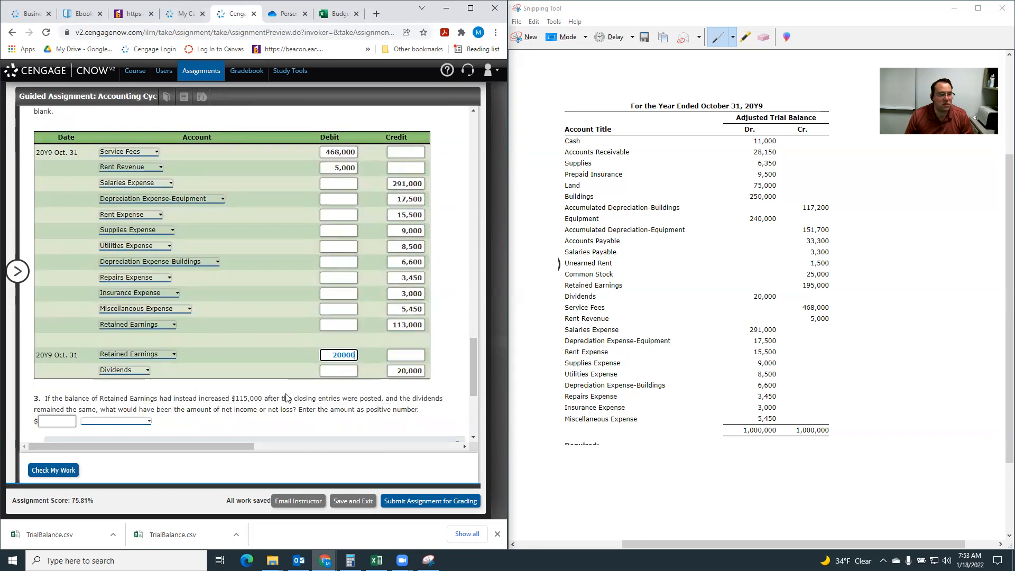
scroll(284, 392, down, 2)
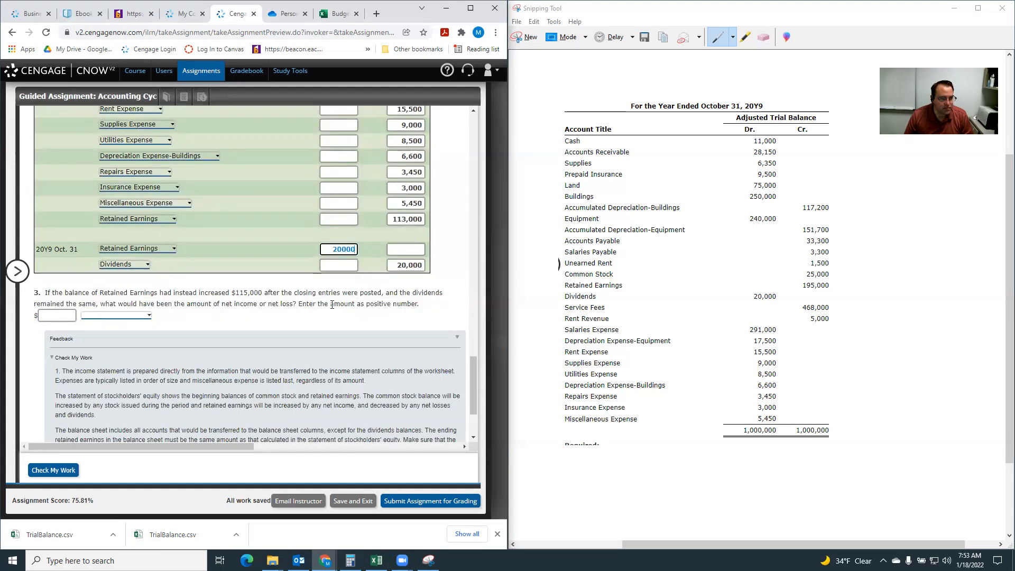
scroll(332, 305, up, 15)
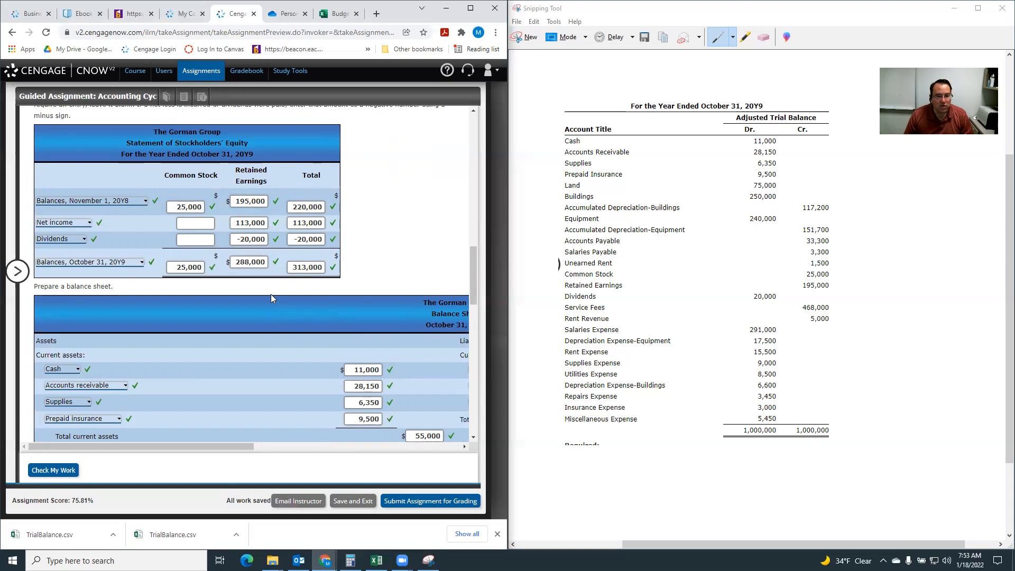
scroll(271, 298, down, 15)
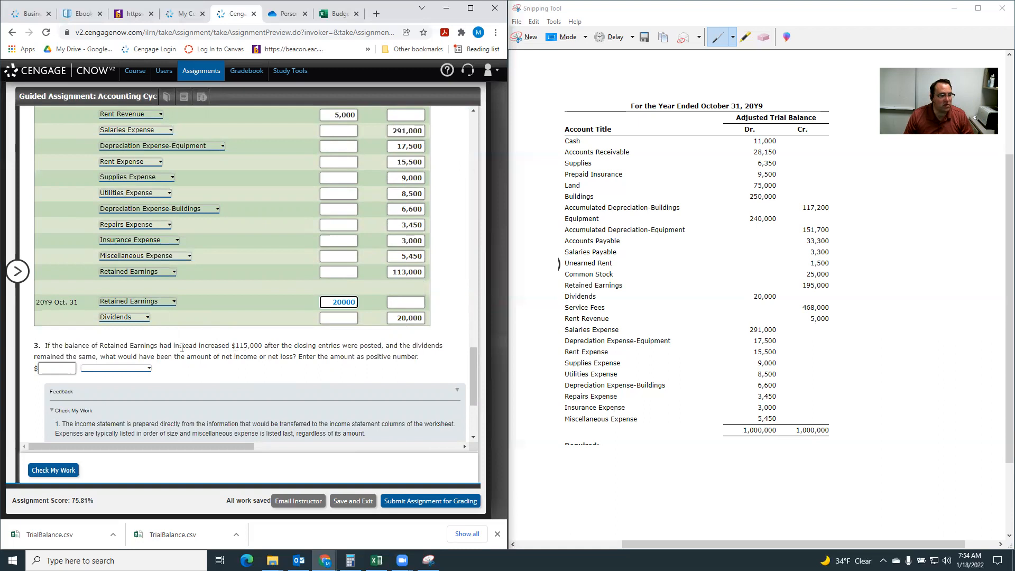
Answer question 3 with an amount of 135,000 identified as Net Income.
click(56, 370)
text(135000)
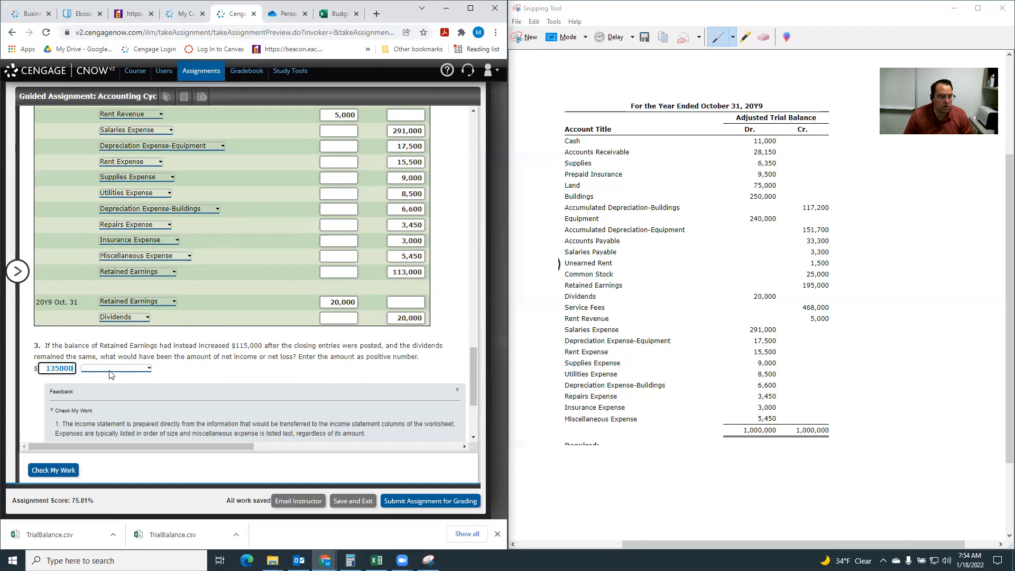
click(112, 368)
click(106, 382)
Check the assignment work and review the marks on question 3 and the closing entries.
scroll(188, 347, down, 3)
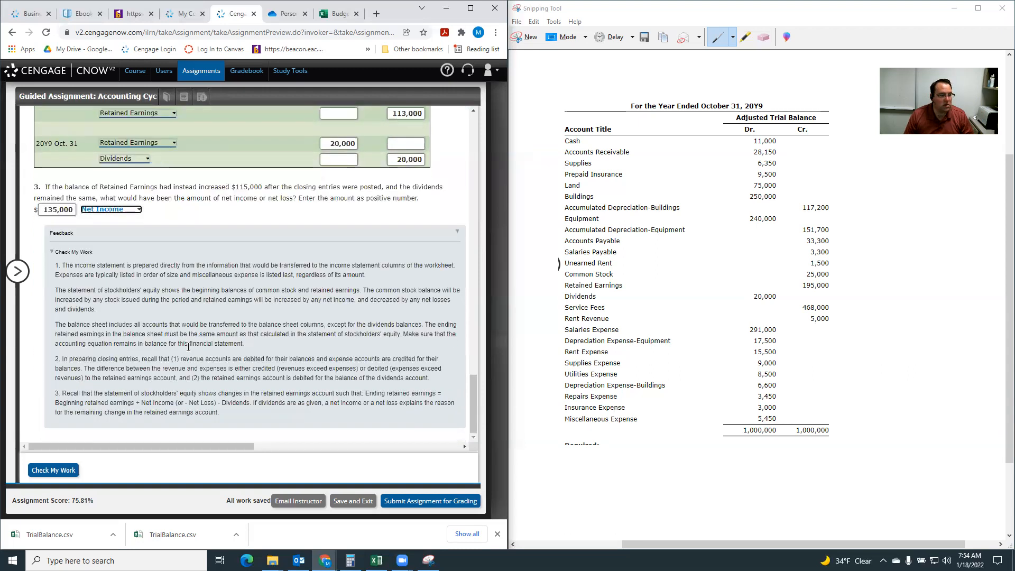
click(56, 471)
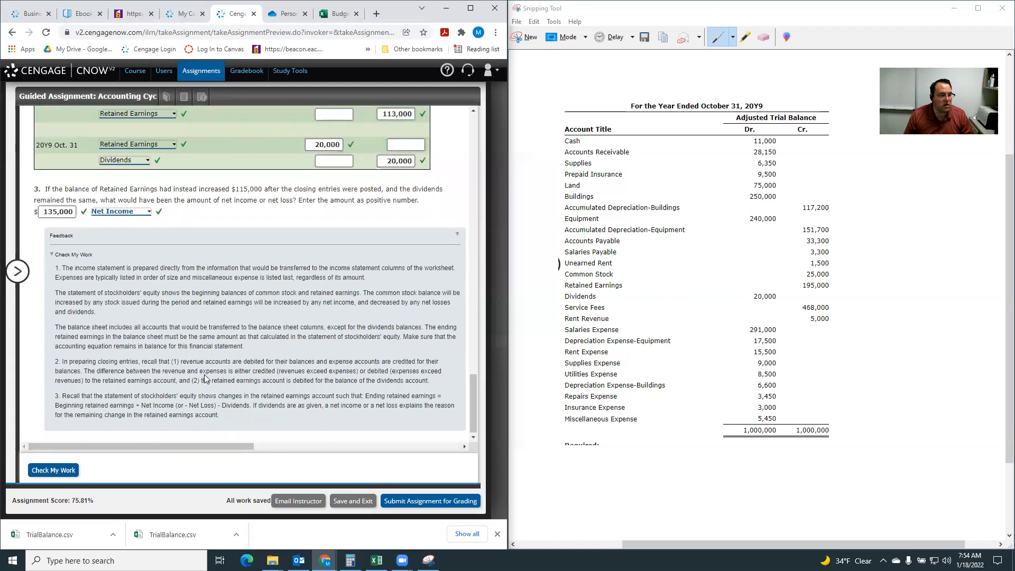
scroll(213, 376, up, 5)
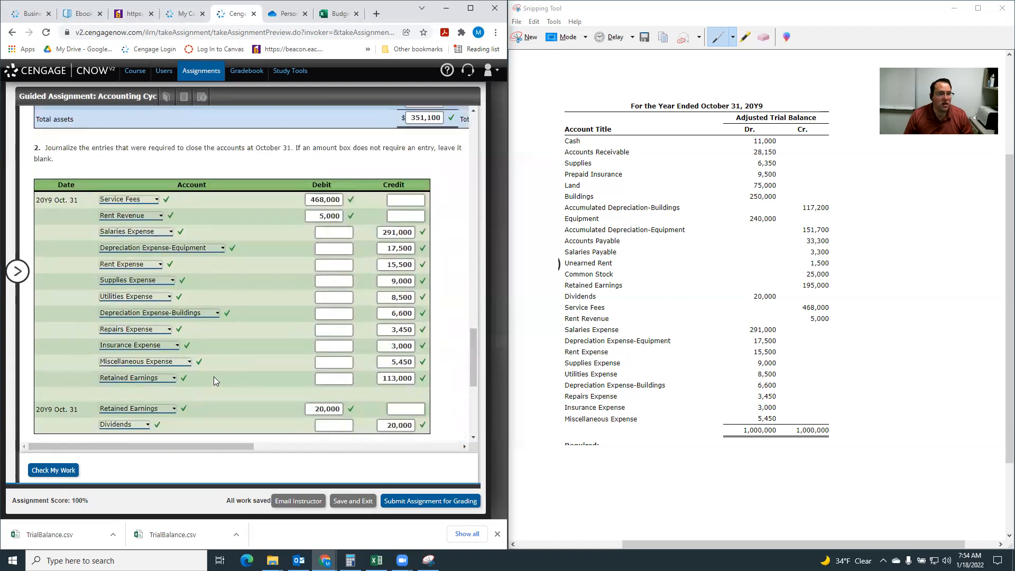